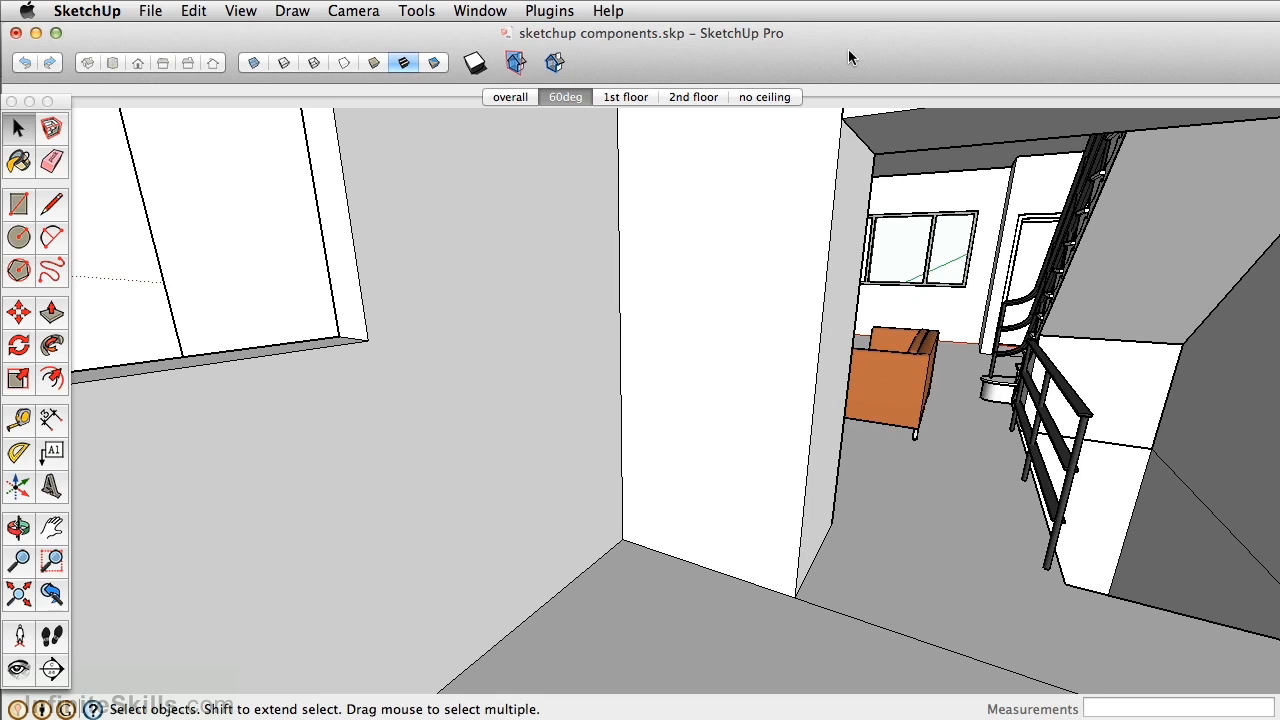
{"action": "scroll", "coordinate": [580, 612], "scroll_direction": "down", "scroll_amount": 2}
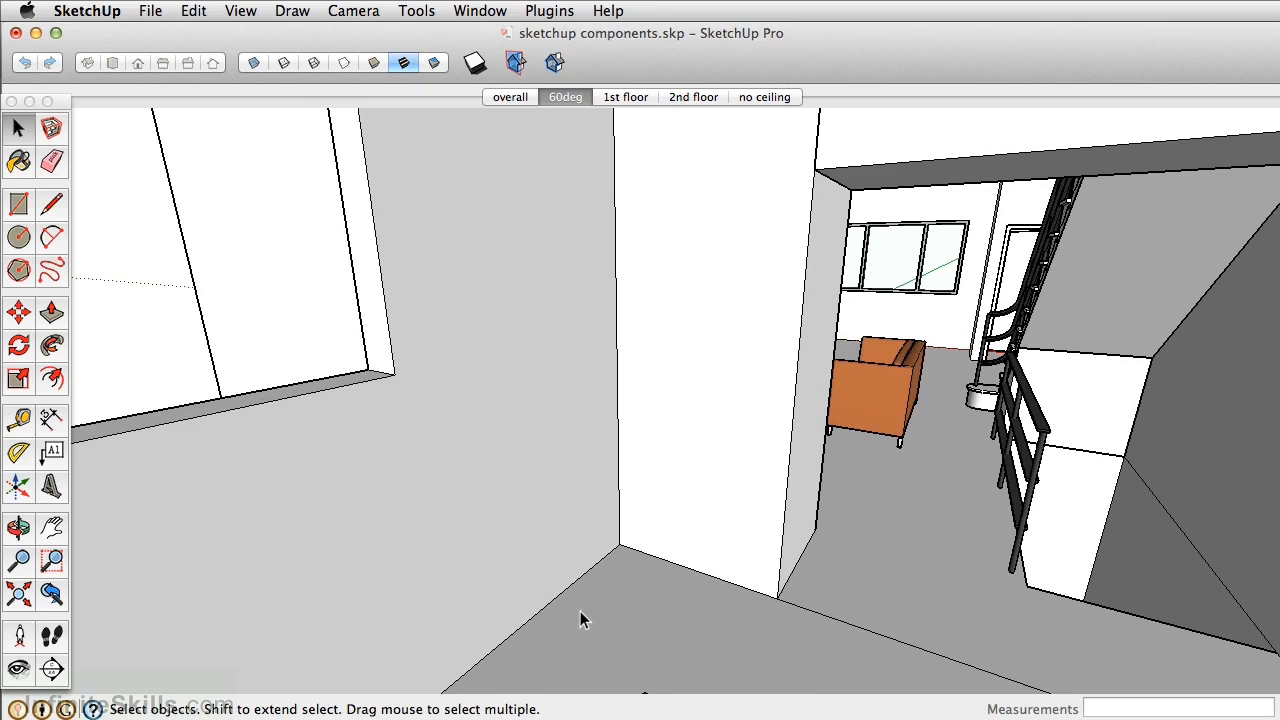
{"action": "middle_click_drag", "start_coordinate": [580, 611], "coordinate": [604, 553]}
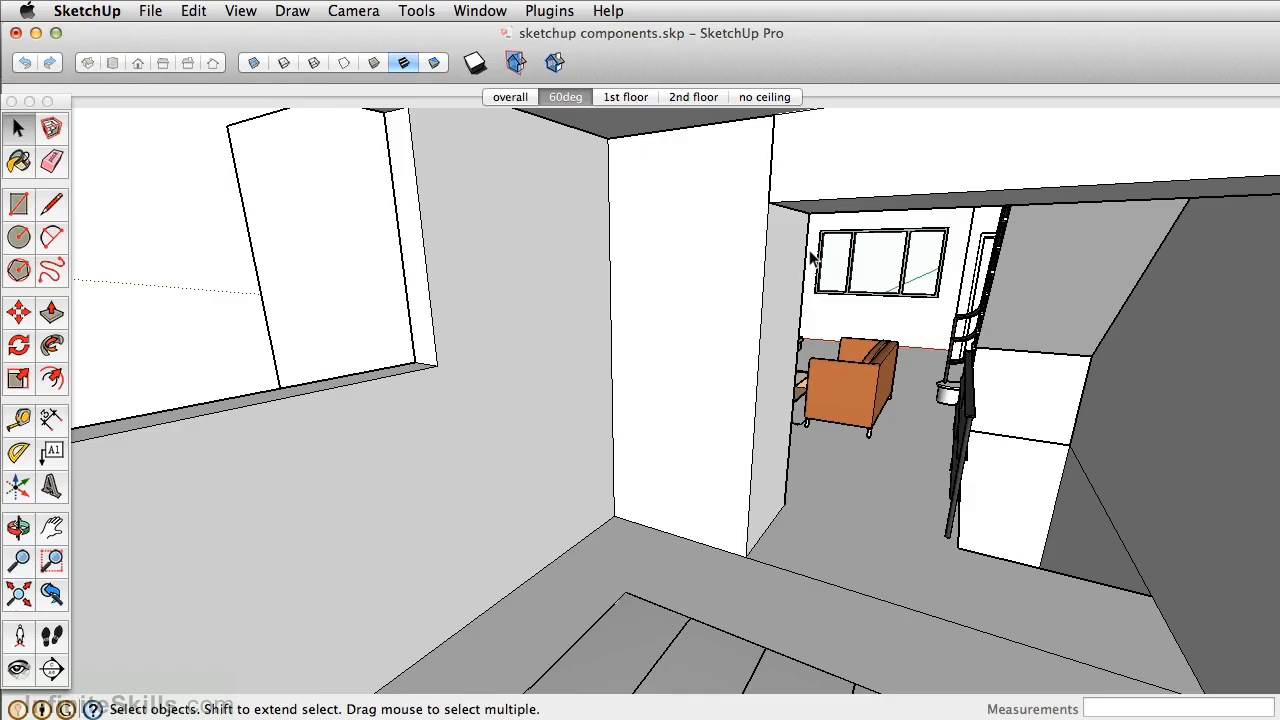
Create a new document and import "photomatch furniture.jpg" as a new matched photo.
{"action": "key", "text": "super+n"}
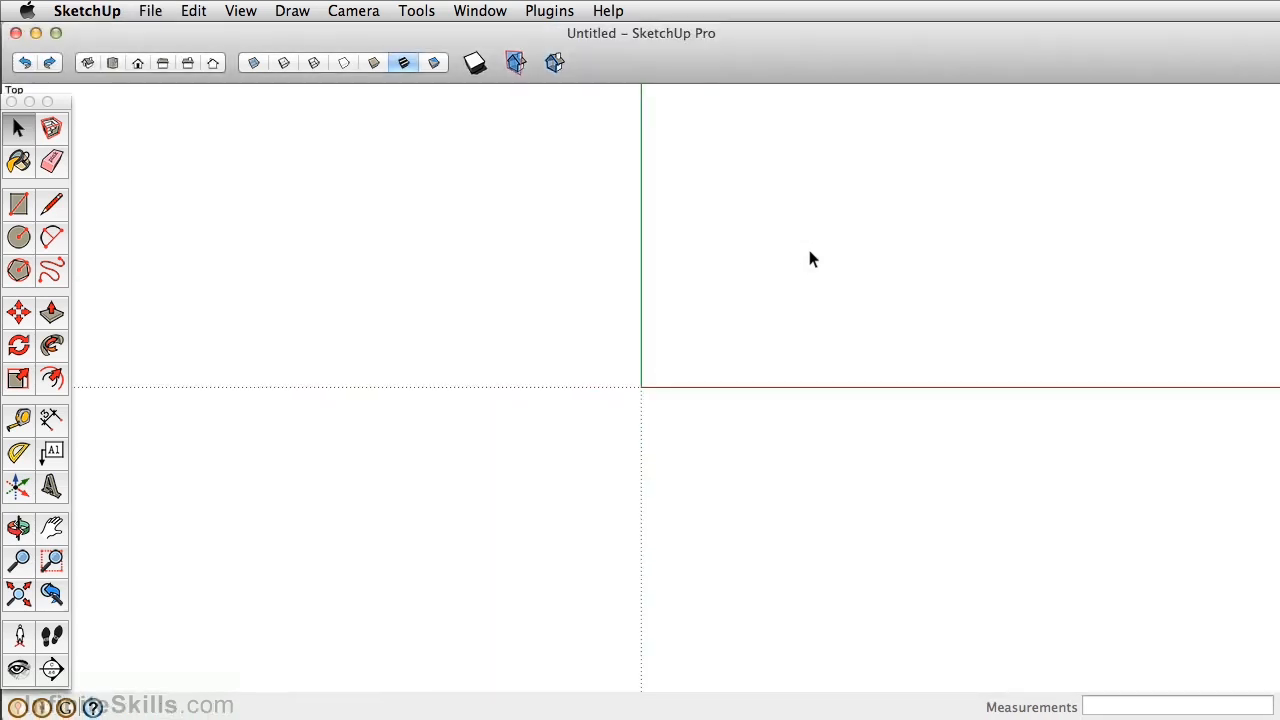
{"action": "left_click", "coordinate": [151, 11]}
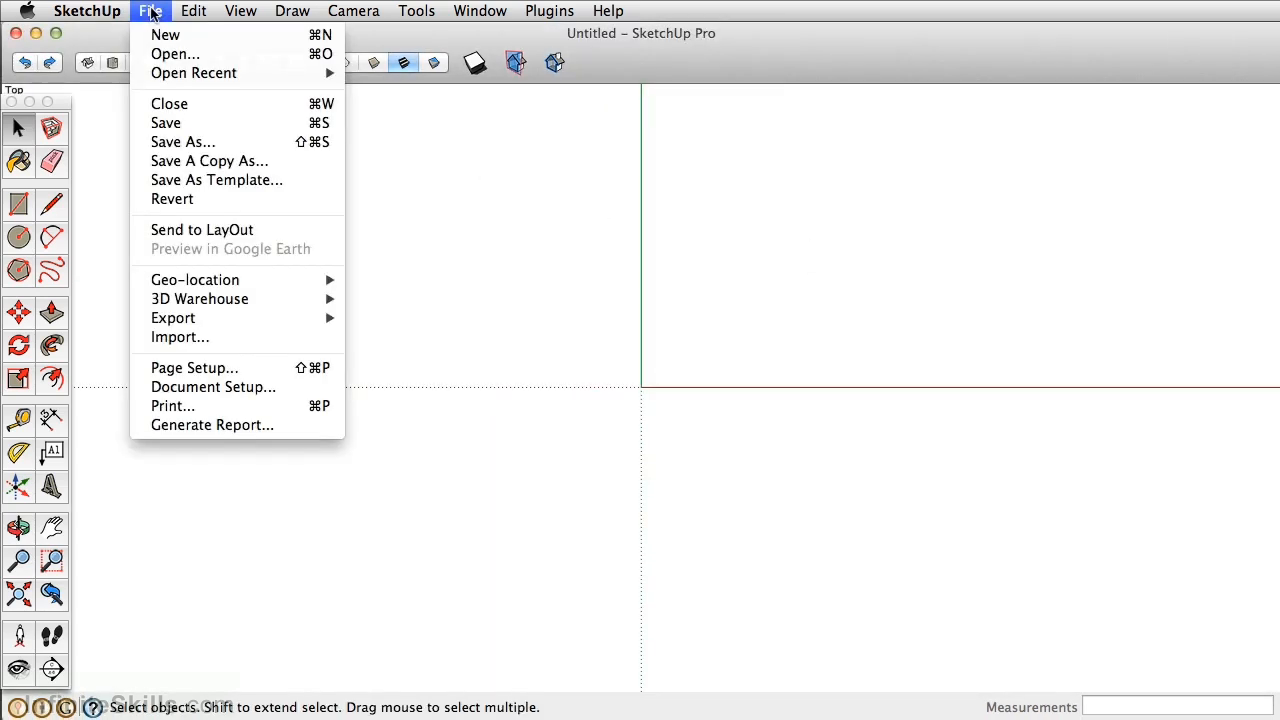
{"action": "left_click", "coordinate": [209, 338]}
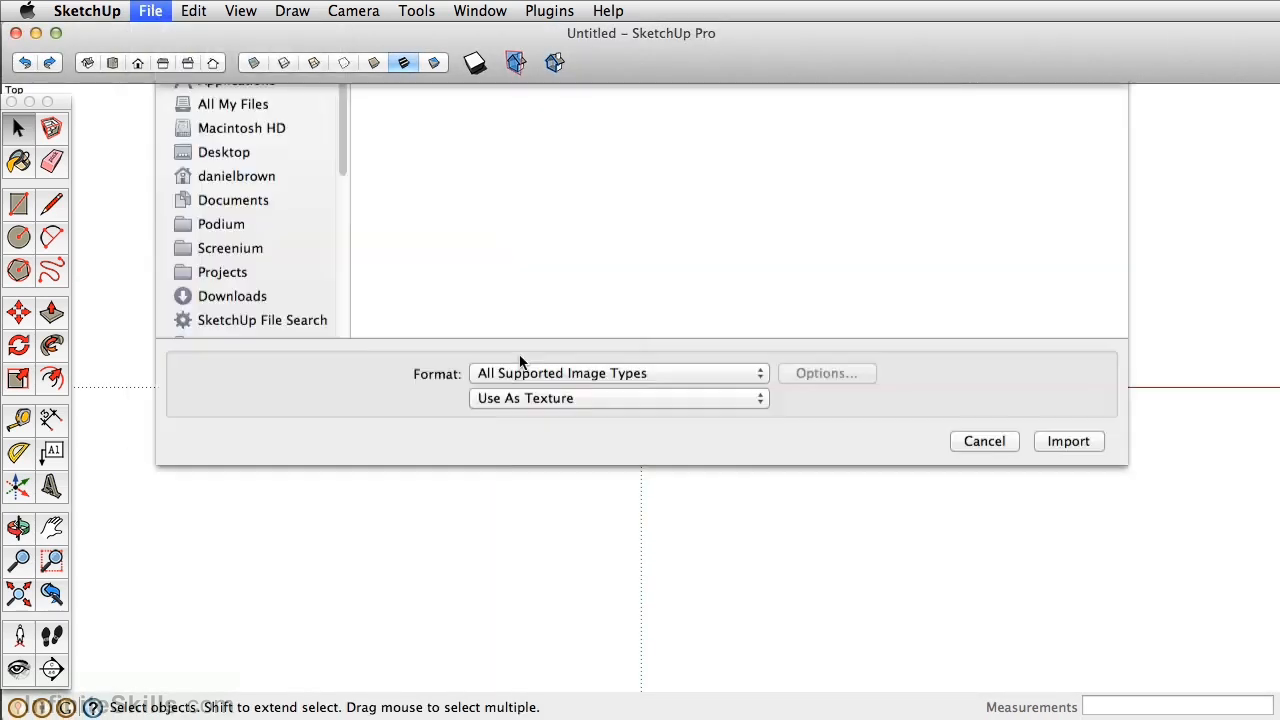
{"action": "left_click", "coordinate": [548, 476]}
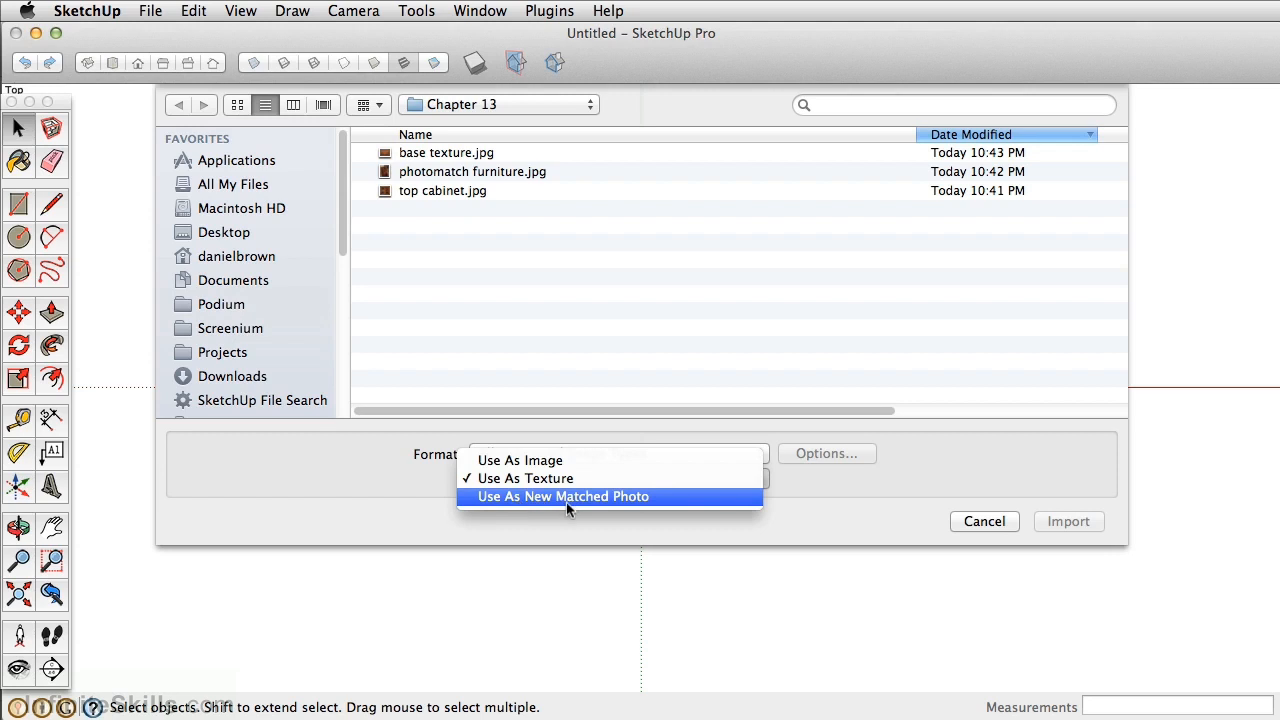
{"action": "left_click", "coordinate": [566, 500]}
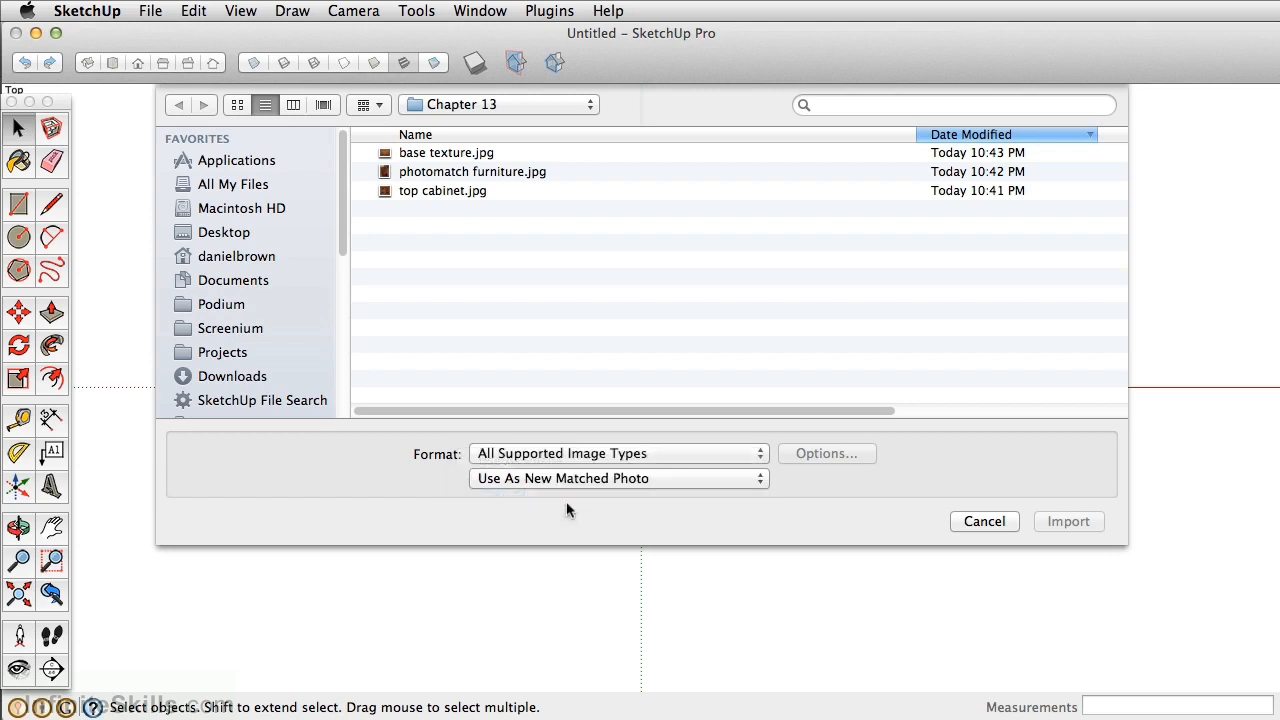
{"action": "left_click", "coordinate": [441, 173]}
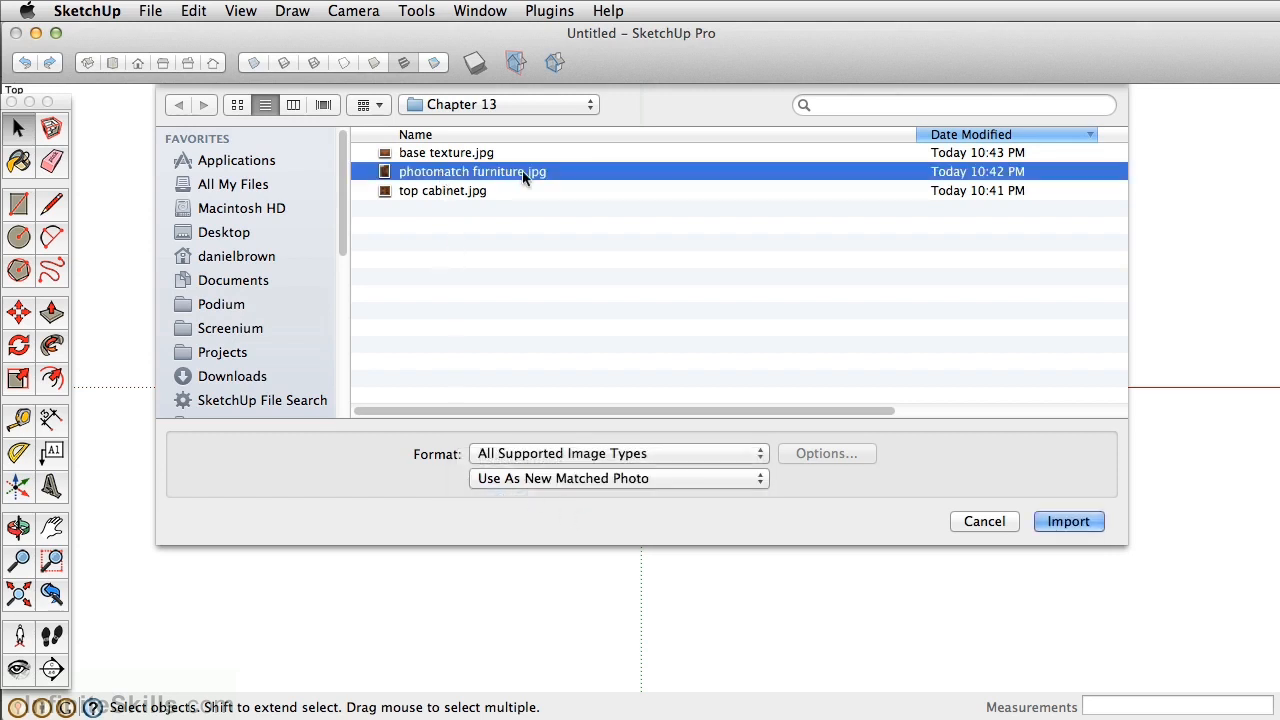
{"action": "left_click", "coordinate": [1068, 521]}
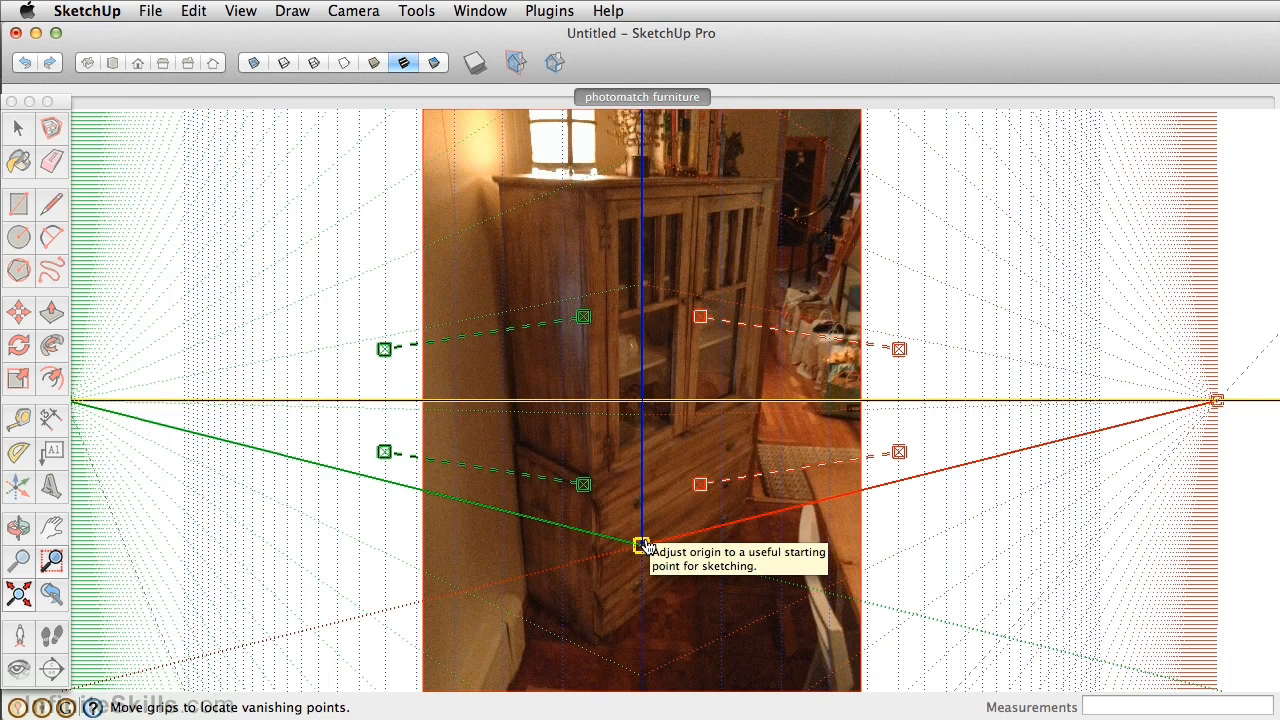
Place the origin at the cabinet's lower front corner and align the red vanishing bars with the front's top and bottom edges.
{"action": "left_click_drag", "start_coordinate": [643, 543], "coordinate": [602, 642]}
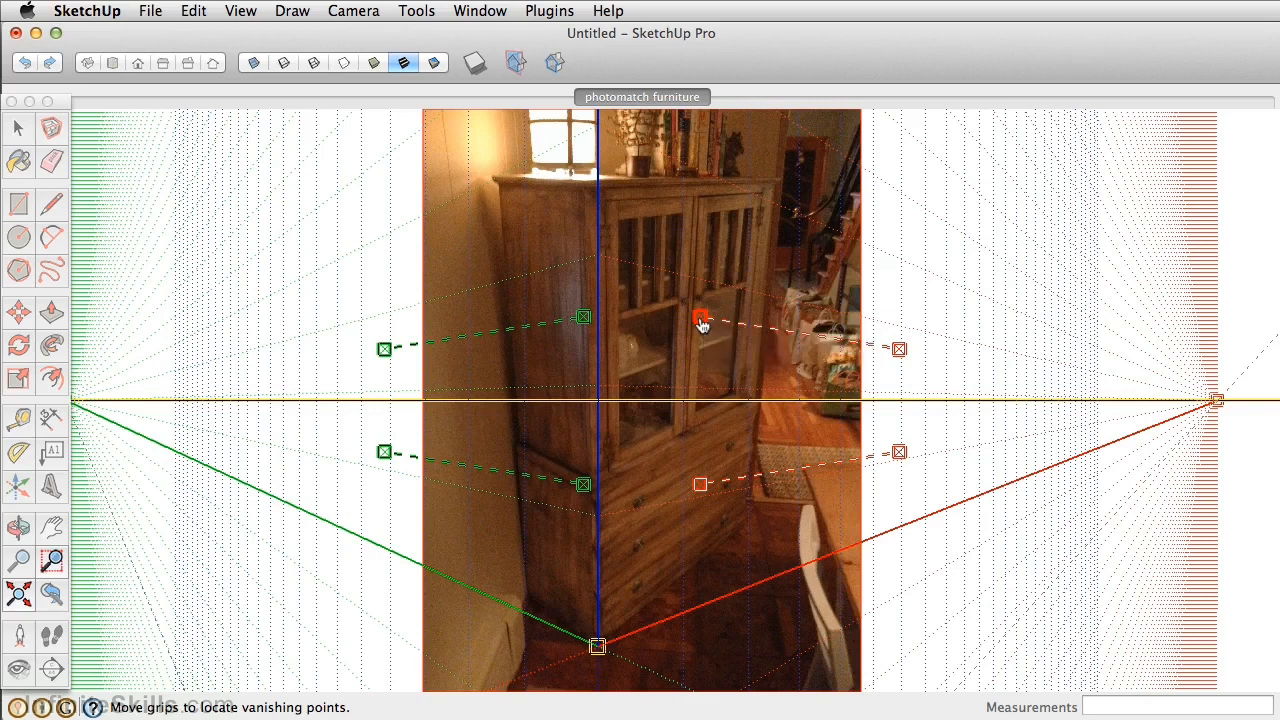
{"action": "left_click_drag", "start_coordinate": [701, 322], "coordinate": [596, 187]}
{"action": "left_click_drag", "start_coordinate": [903, 345], "coordinate": [779, 185]}
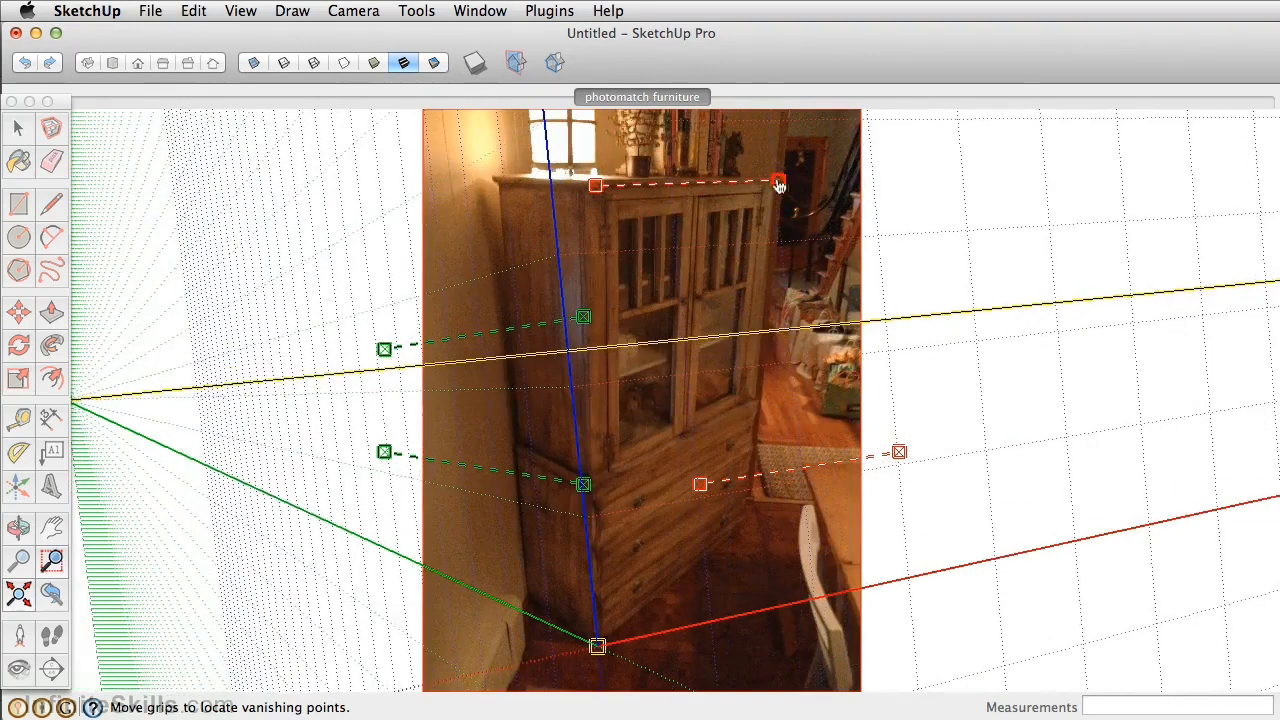
{"action": "left_click_drag", "start_coordinate": [703, 485], "coordinate": [610, 635]}
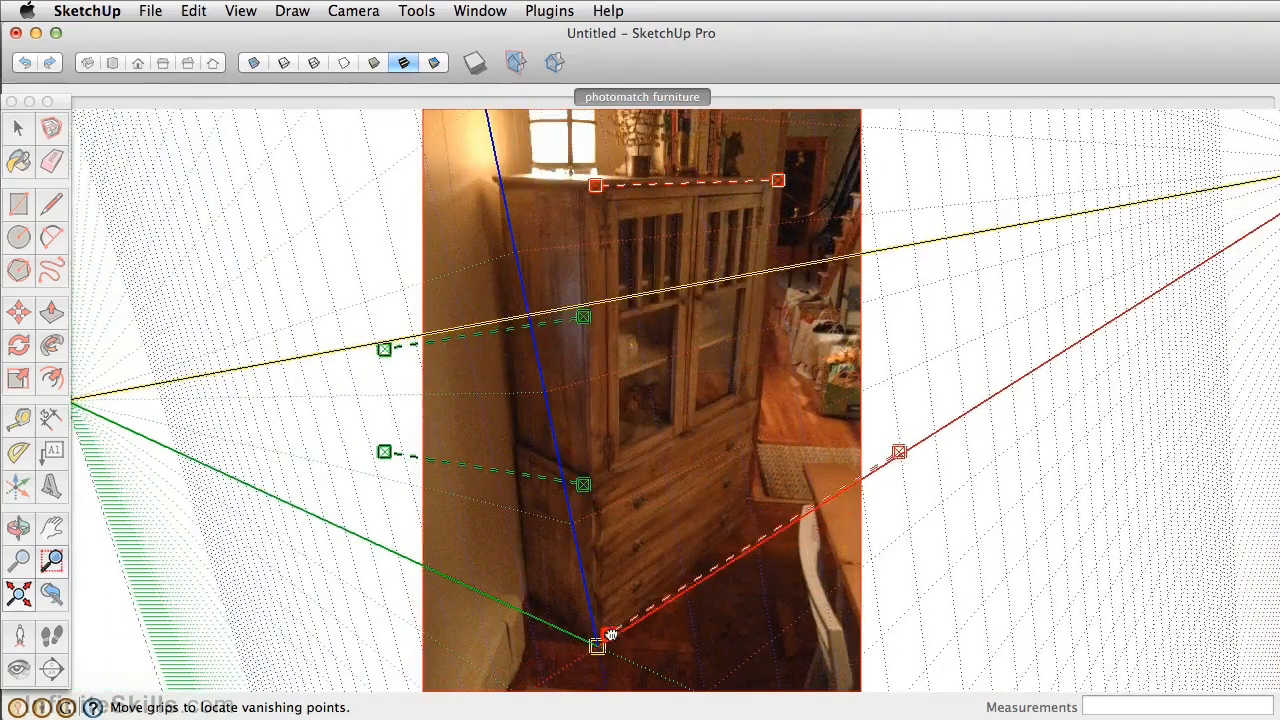
{"action": "left_click_drag", "start_coordinate": [899, 452], "coordinate": [745, 524]}
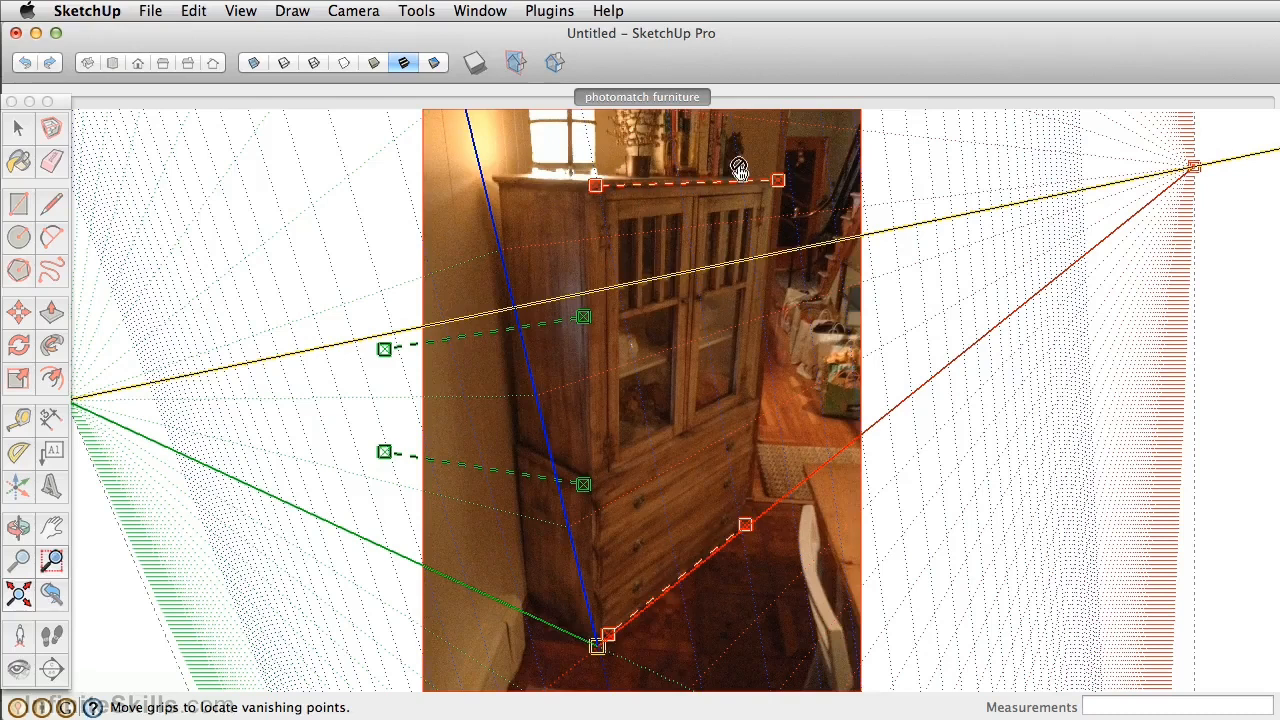
Align the green vanishing bars with the cabinet side's top edge and the molding between its upper and lower sections.
{"action": "left_click_drag", "start_coordinate": [585, 318], "coordinate": [584, 184]}
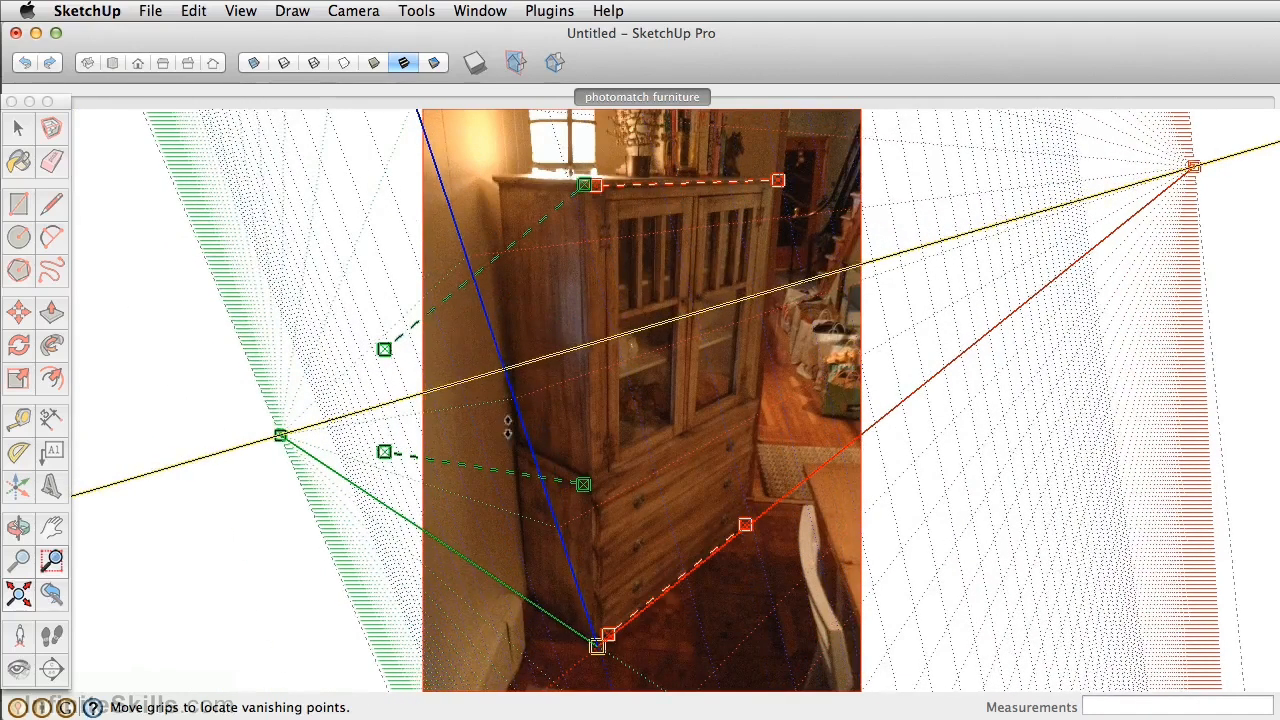
{"action": "left_click_drag", "start_coordinate": [384, 349], "coordinate": [495, 177]}
{"action": "left_click_drag", "start_coordinate": [384, 452], "coordinate": [516, 449]}
{"action": "scroll", "coordinate": [585, 487], "scroll_direction": "up", "scroll_amount": 5}
{"action": "scroll", "coordinate": [585, 487], "scroll_direction": "up", "scroll_amount": 5}
{"action": "left_click_drag", "start_coordinate": [580, 478], "coordinate": [596, 469]}
{"action": "left_click_drag", "start_coordinate": [294, 315], "coordinate": [292, 312]}
{"action": "left_click_drag", "start_coordinate": [599, 471], "coordinate": [597, 467]}
{"action": "scroll", "coordinate": [601, 453], "scroll_direction": "down", "scroll_amount": 5}
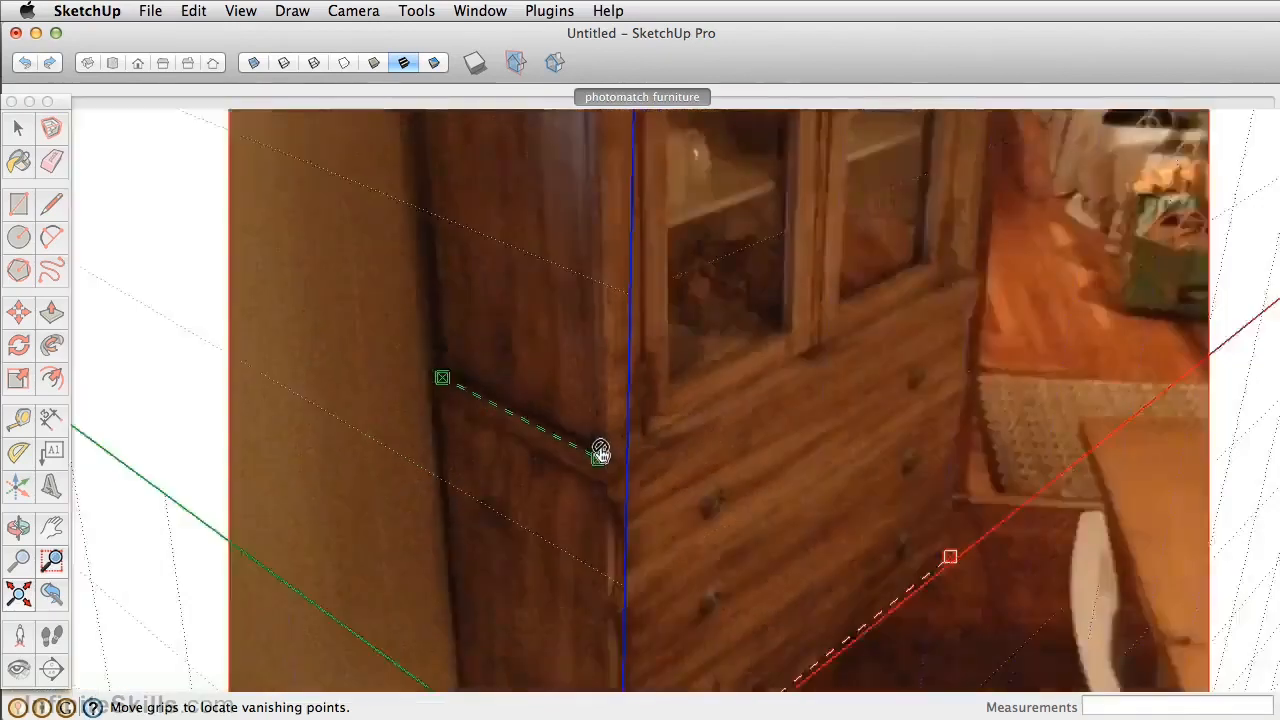
{"action": "scroll", "coordinate": [600, 453], "scroll_direction": "down", "scroll_amount": 5}
Fine-tune the near end of the upper green vanishing bar at the cabinet's top front corner.
{"action": "scroll", "coordinate": [709, 360], "scroll_direction": "up", "scroll_amount": 2}
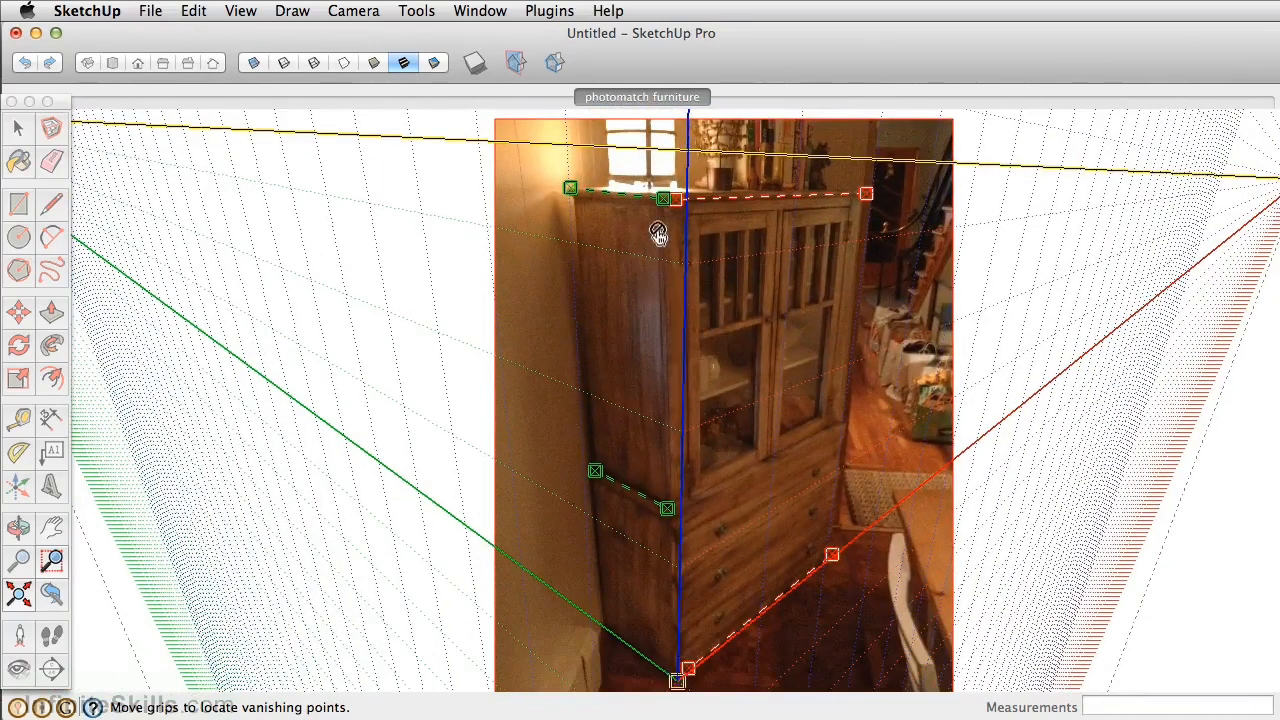
{"action": "scroll", "coordinate": [669, 201], "scroll_direction": "up", "scroll_amount": 5}
{"action": "left_click_drag", "start_coordinate": [650, 177], "coordinate": [681, 175]}
{"action": "scroll", "coordinate": [675, 462], "scroll_direction": "down", "scroll_amount": 5}
{"action": "scroll", "coordinate": [715, 460], "scroll_direction": "down", "scroll_amount": 1}
Fine-tune the origin, the lower red vanishing bar's far end and the lower green bar's near end against the cabinet's edges.
{"action": "middle_click_drag", "start_coordinate": [694, 571], "coordinate": [754, 374], "text": "shift"}
{"action": "middle_click_drag", "start_coordinate": [771, 552], "coordinate": [780, 306], "text": "shift"}
{"action": "left_click_drag", "start_coordinate": [1019, 430], "coordinate": [1013, 428]}
{"action": "left_click_drag", "start_coordinate": [745, 357], "coordinate": [740, 352]}
{"action": "left_click_drag", "start_coordinate": [761, 640], "coordinate": [753, 632]}
{"action": "scroll", "coordinate": [808, 427], "scroll_direction": "down", "scroll_amount": 1}
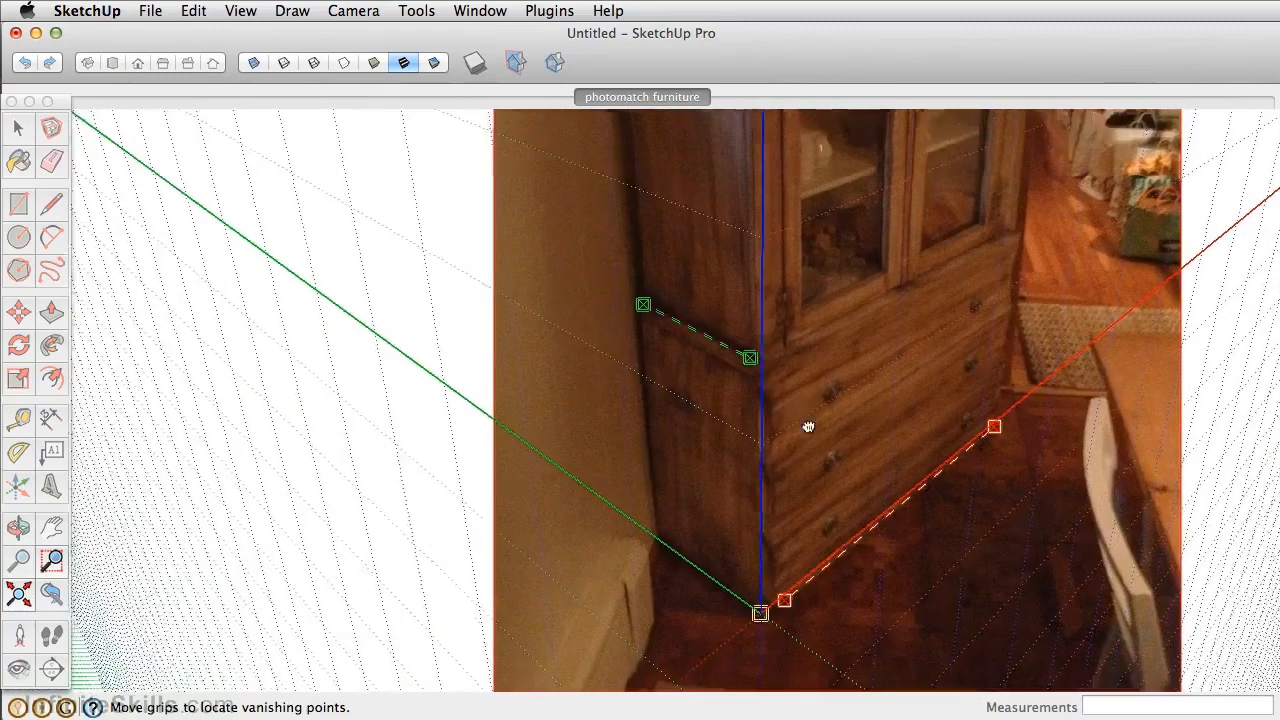
Fine-tune the near end of the upper red vanishing bar at the cabinet's top front corner.
{"action": "left_click_drag", "start_coordinate": [808, 408], "coordinate": [766, 637]}
{"action": "left_click_drag", "start_coordinate": [775, 358], "coordinate": [784, 427]}
{"action": "left_click_drag", "start_coordinate": [732, 203], "coordinate": [730, 204]}
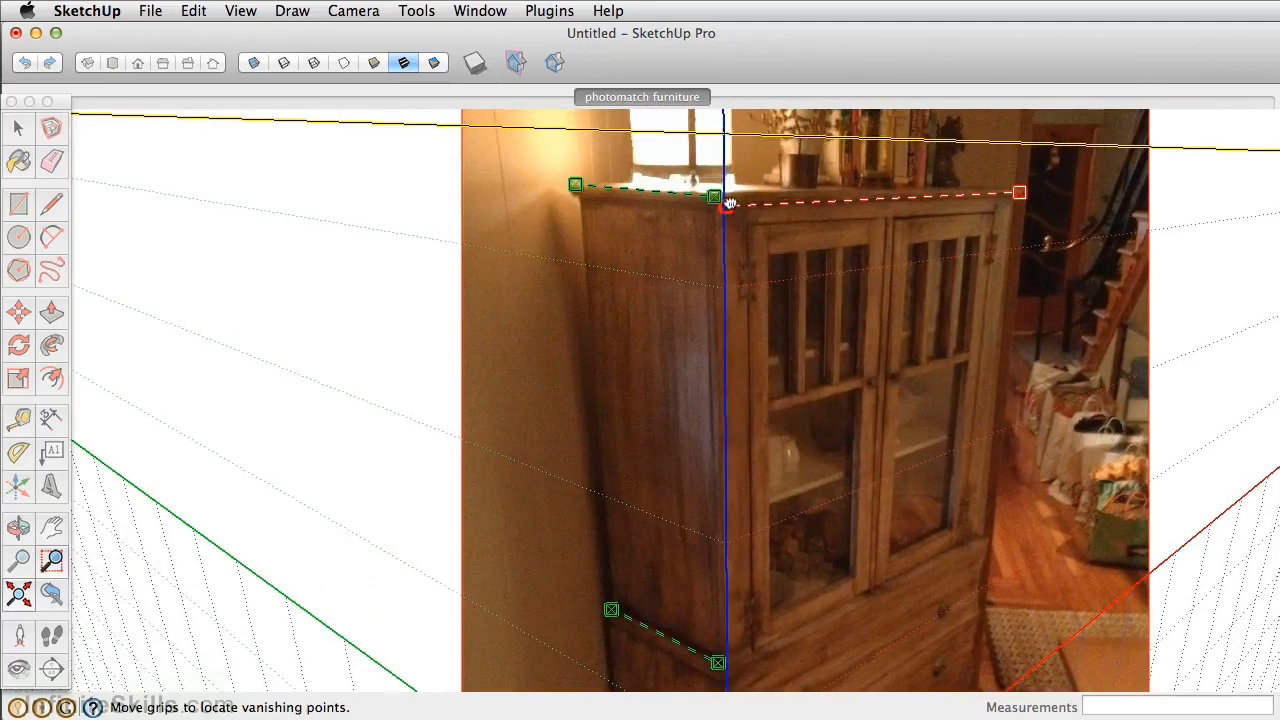
{"action": "scroll", "coordinate": [735, 238], "scroll_direction": "down", "scroll_amount": 5}
{"action": "left_click_drag", "start_coordinate": [752, 352], "coordinate": [656, 356]}
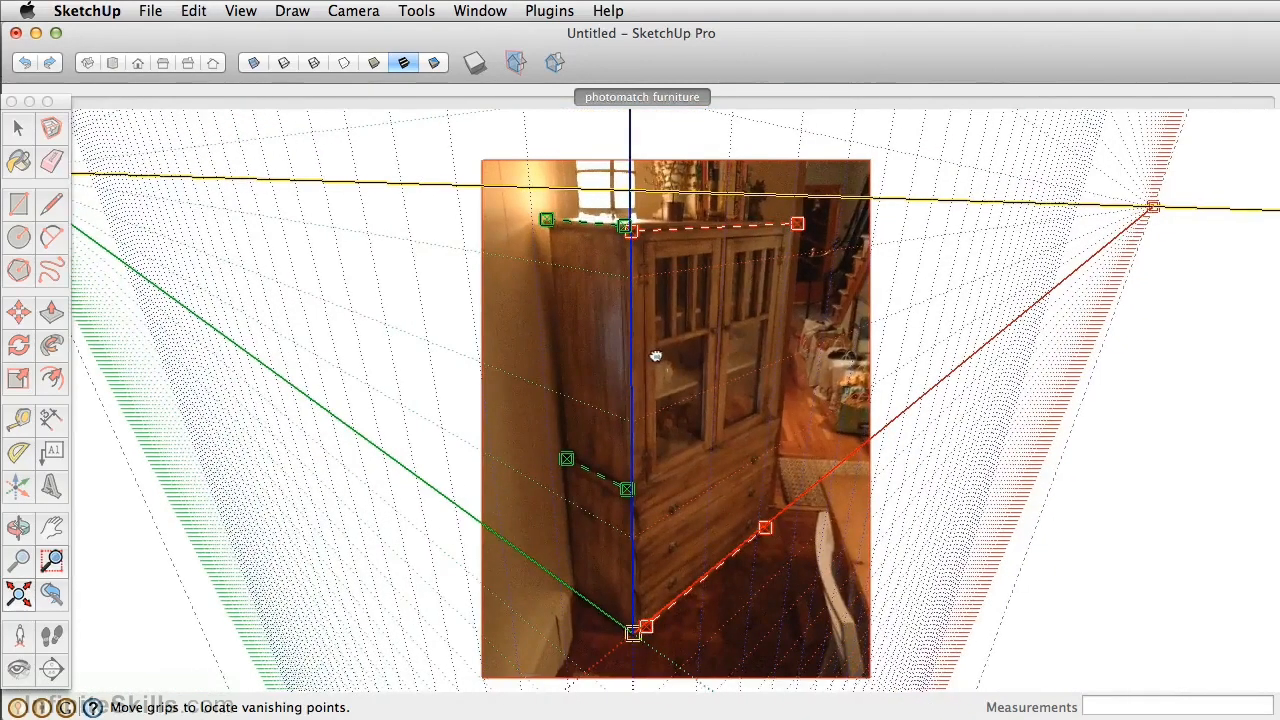
Complete the photo match and return to the "photomatch furniture" scene.
{"action": "right_click", "coordinate": [659, 321]}
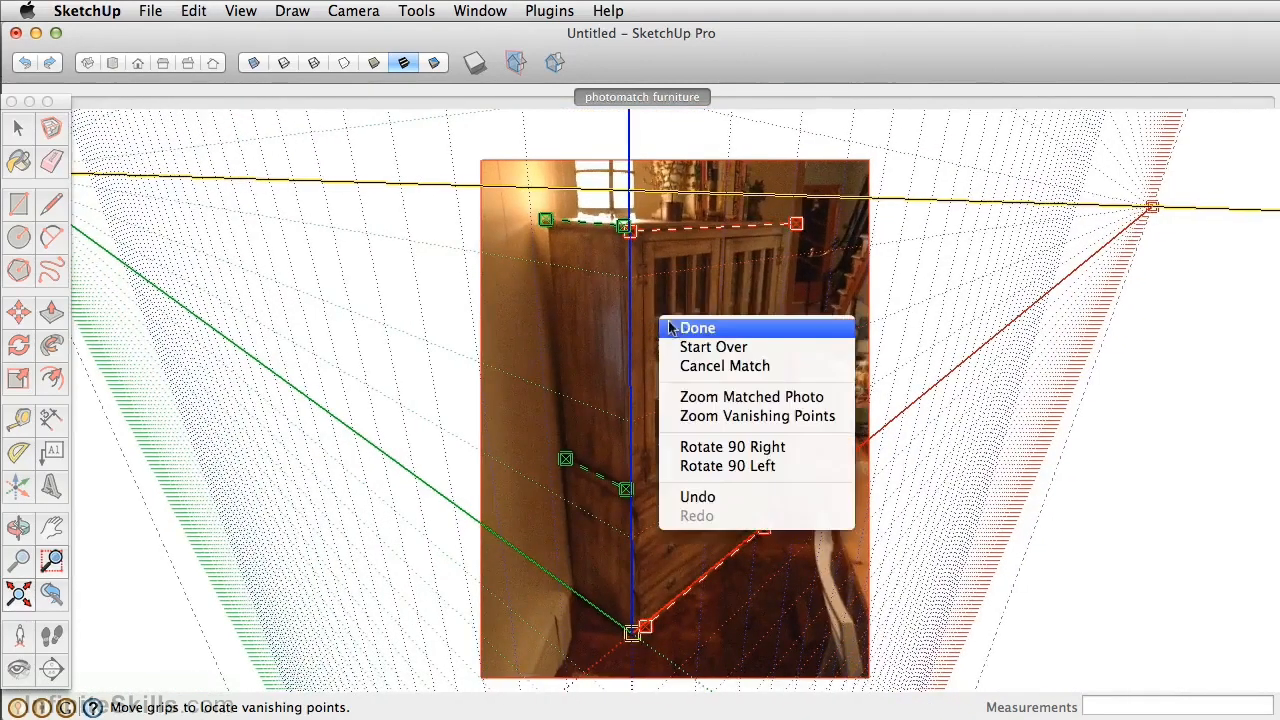
{"action": "left_click", "coordinate": [687, 327]}
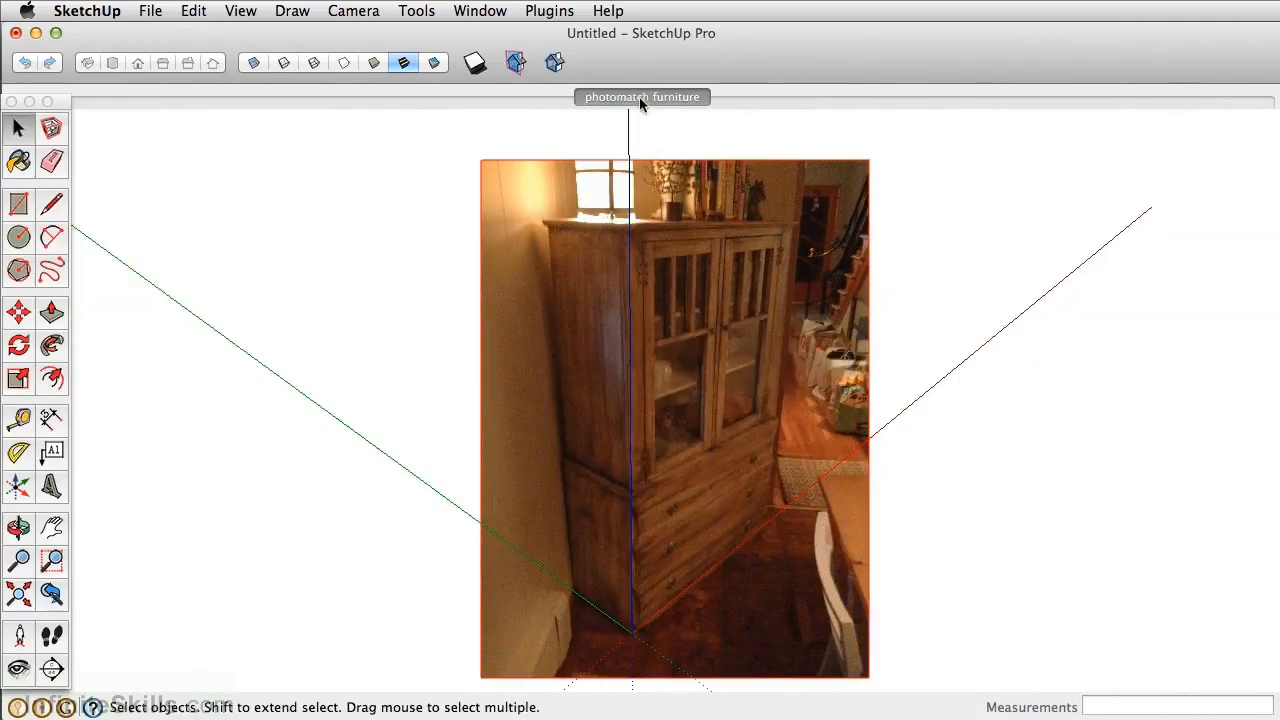
{"action": "middle_click_drag", "start_coordinate": [798, 386], "coordinate": [370, 390]}
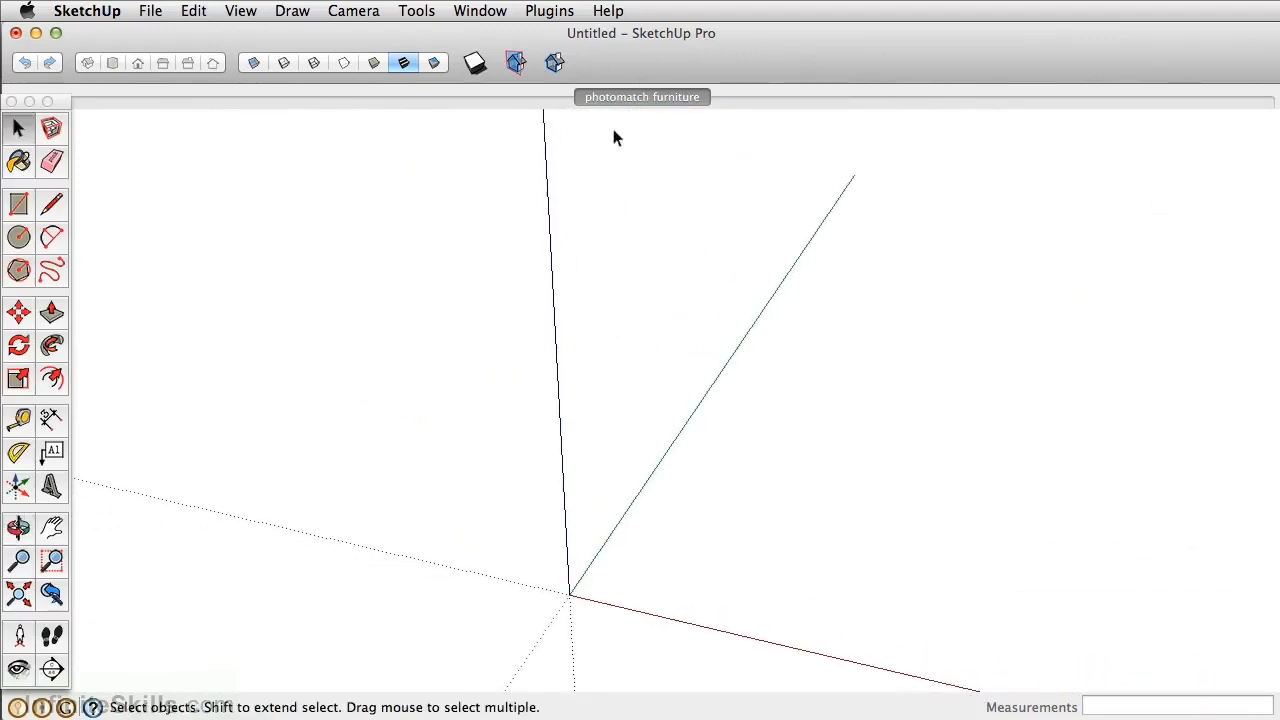
{"action": "left_click", "coordinate": [622, 97]}
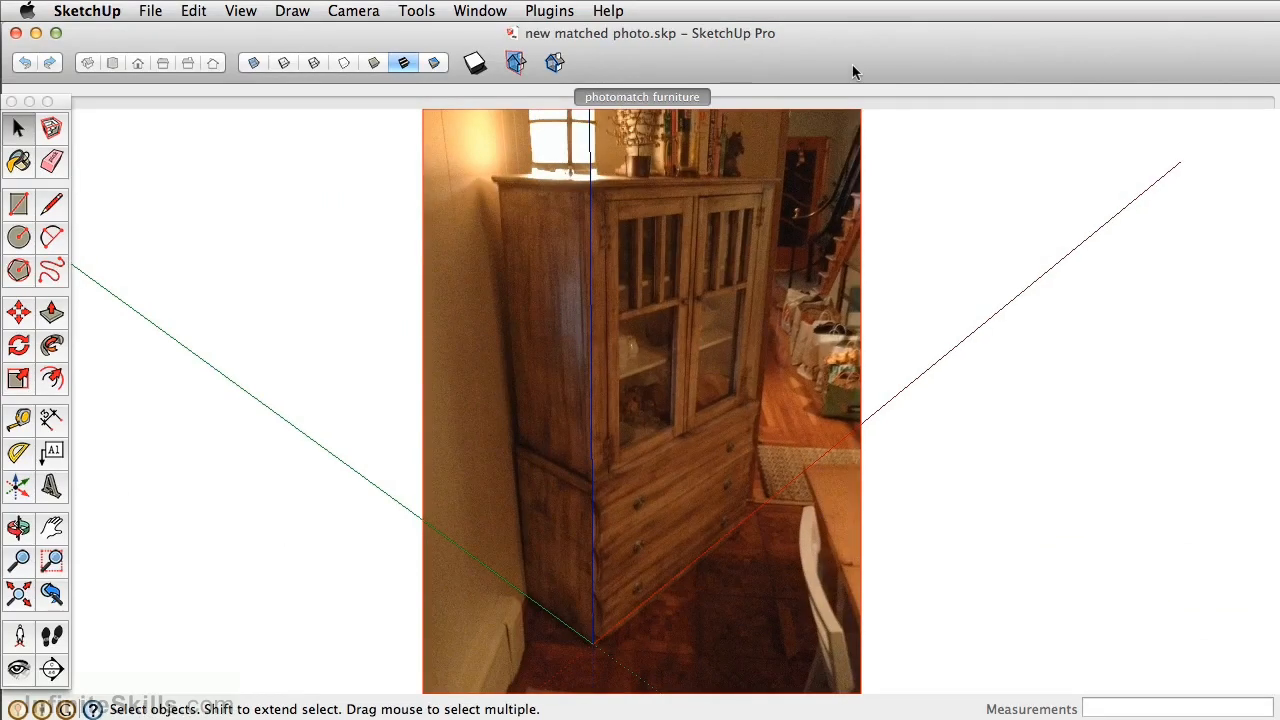
Trace the cabinet's front with the Line tool from the origin as a closed face about 11' wide and 16' 5" tall.
{"action": "left_click", "coordinate": [51, 204]}
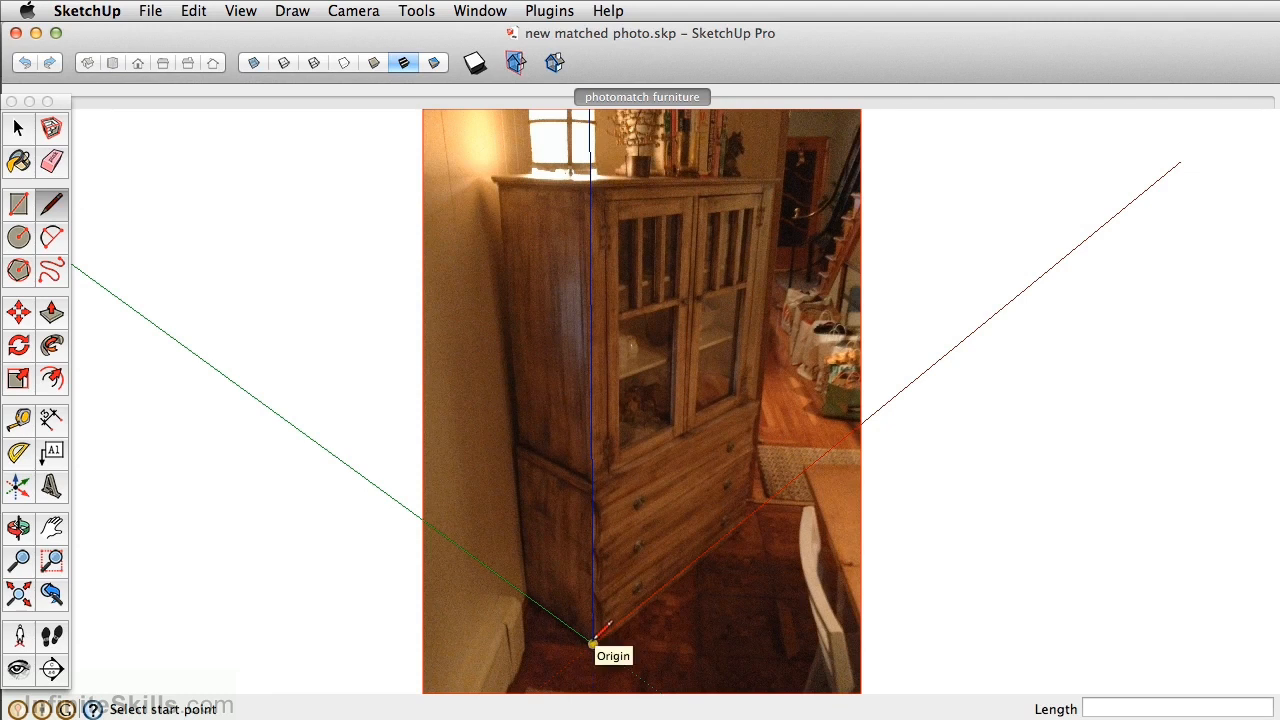
{"action": "left_click", "coordinate": [593, 644]}
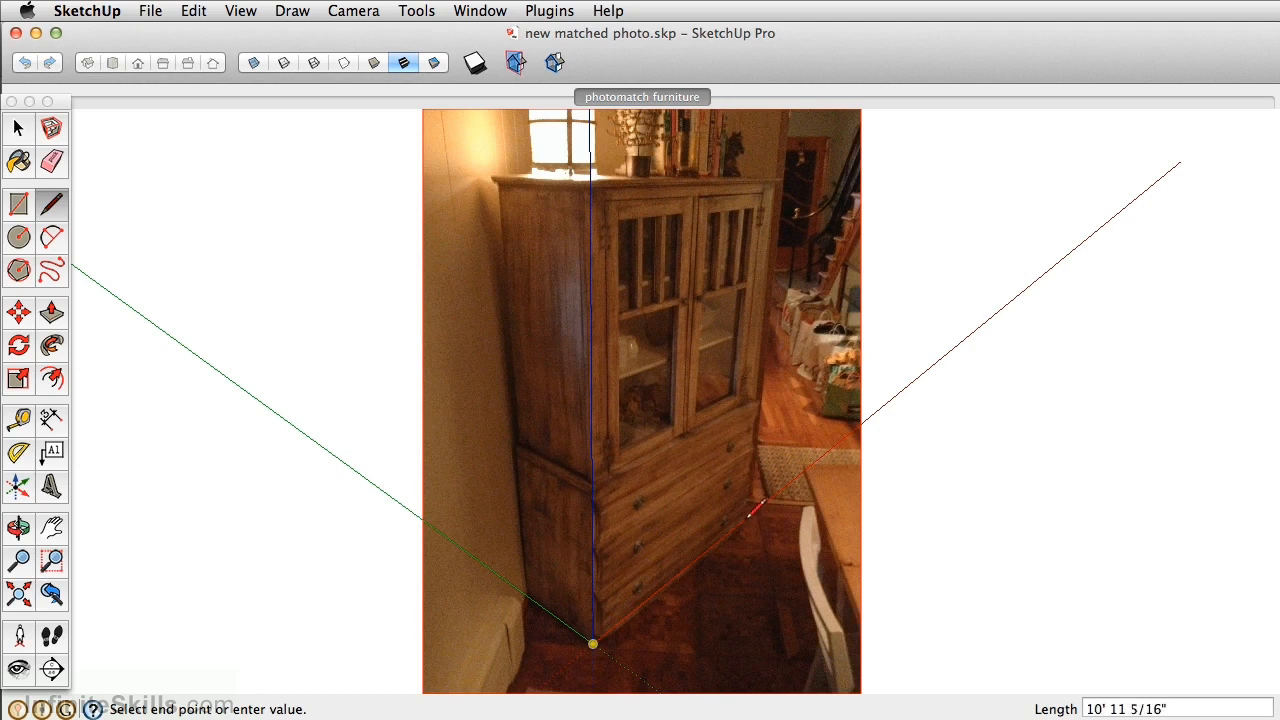
{"action": "left_click", "coordinate": [743, 519]}
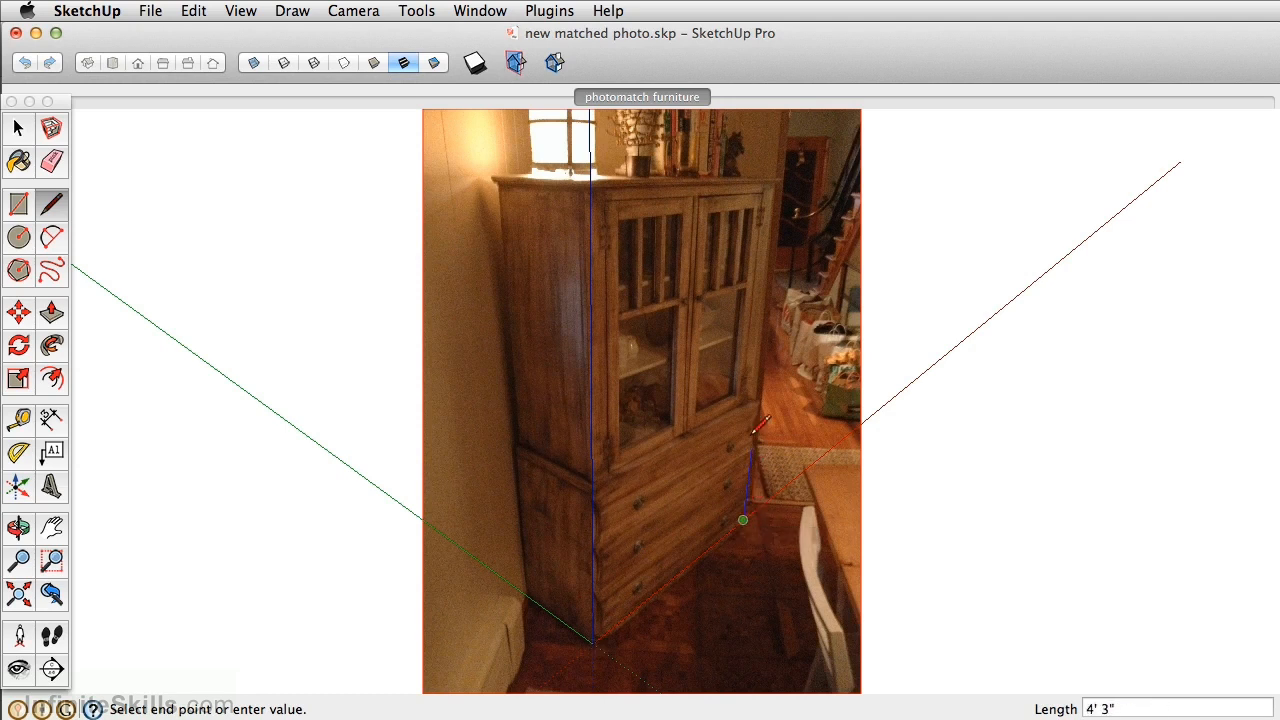
{"action": "left_click", "coordinate": [783, 178]}
{"action": "left_click", "coordinate": [590, 186]}
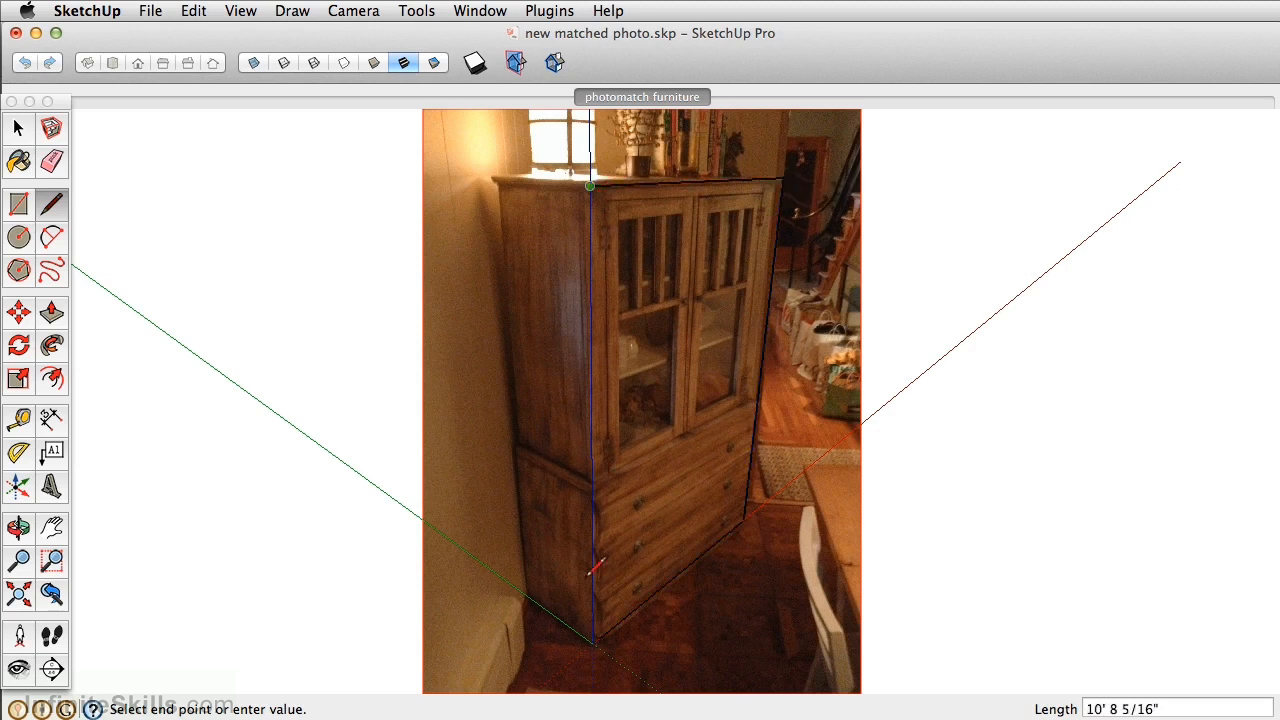
{"action": "left_click", "coordinate": [594, 641]}
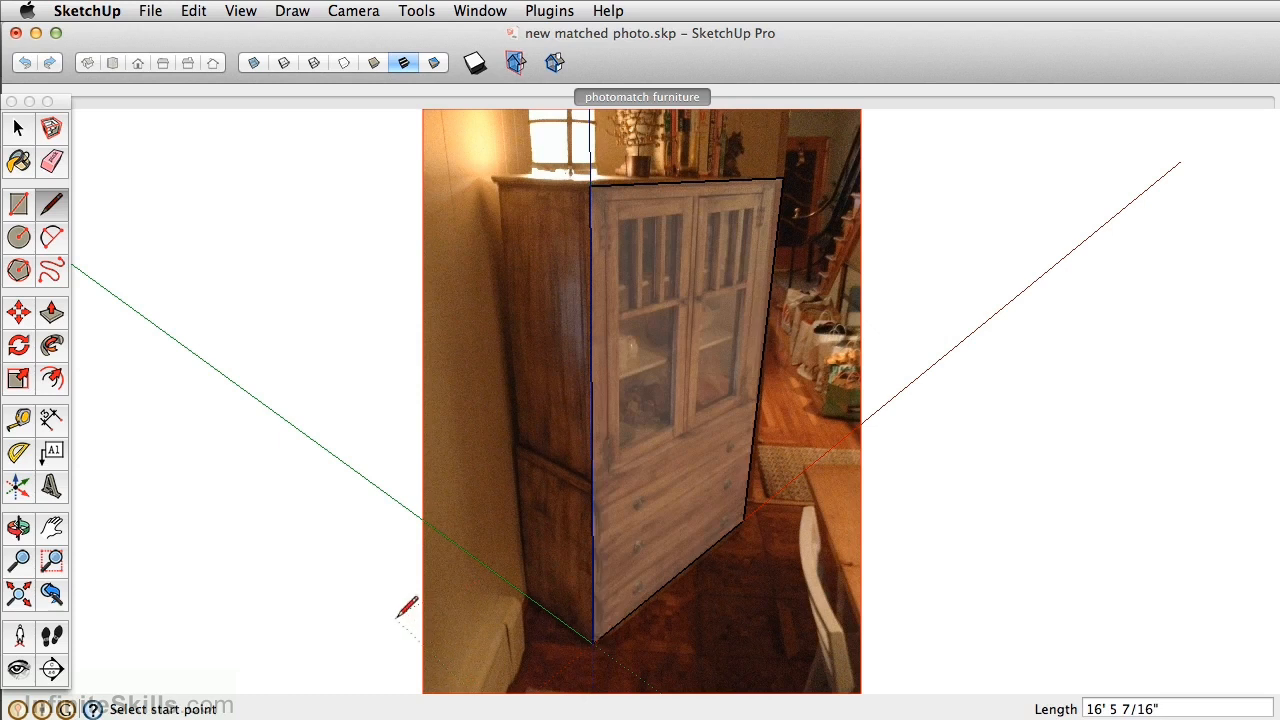
Push/Pull the front face back about 4' to match the cabinet's depth in the matched photo.
{"action": "key", "text": "o"}
{"action": "mouse_move", "coordinate": [810, 392]}
{"action": "left_mouse_down"}
{"action": "mouse_move", "coordinate": [806, 409]}
{"action": "mouse_move", "coordinate": [674, 440]}
{"action": "mouse_move", "coordinate": [373, 442]}
{"action": "mouse_move", "coordinate": [180, 414]}
{"action": "mouse_move", "coordinate": [599, 428]}
{"action": "mouse_move", "coordinate": [877, 417]}
{"action": "left_mouse_up"}
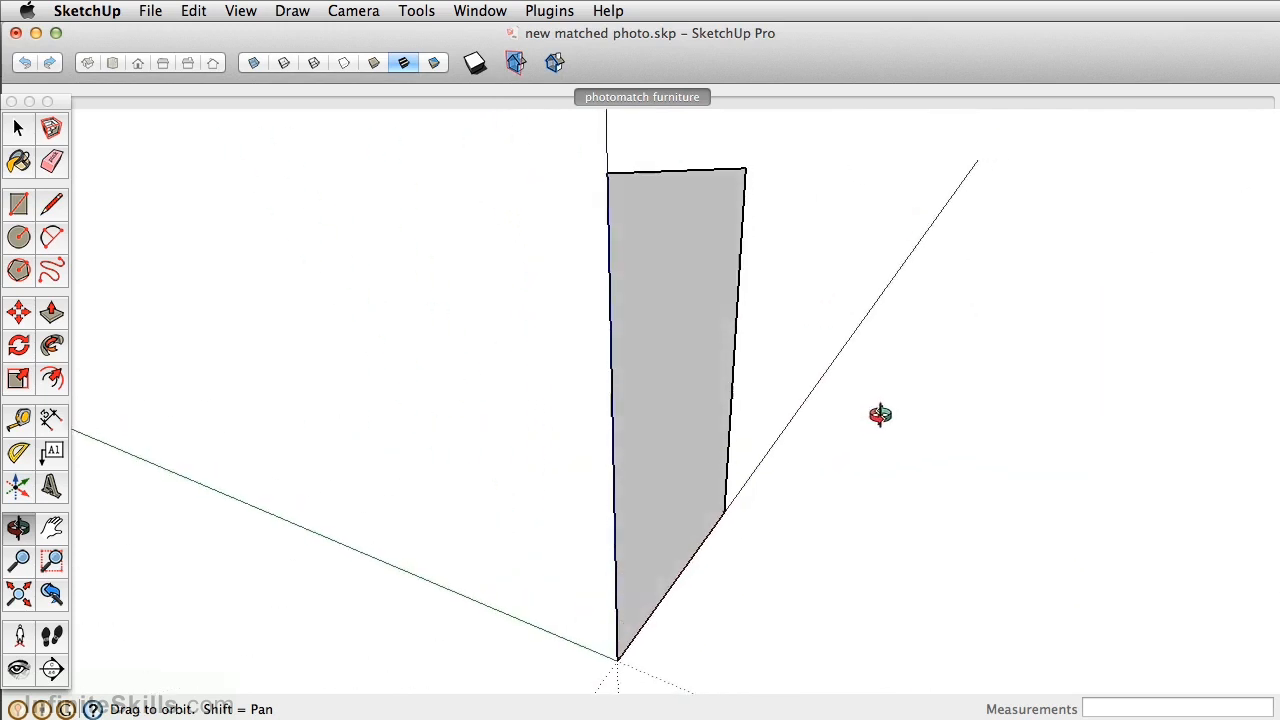
{"action": "key", "text": "l"}
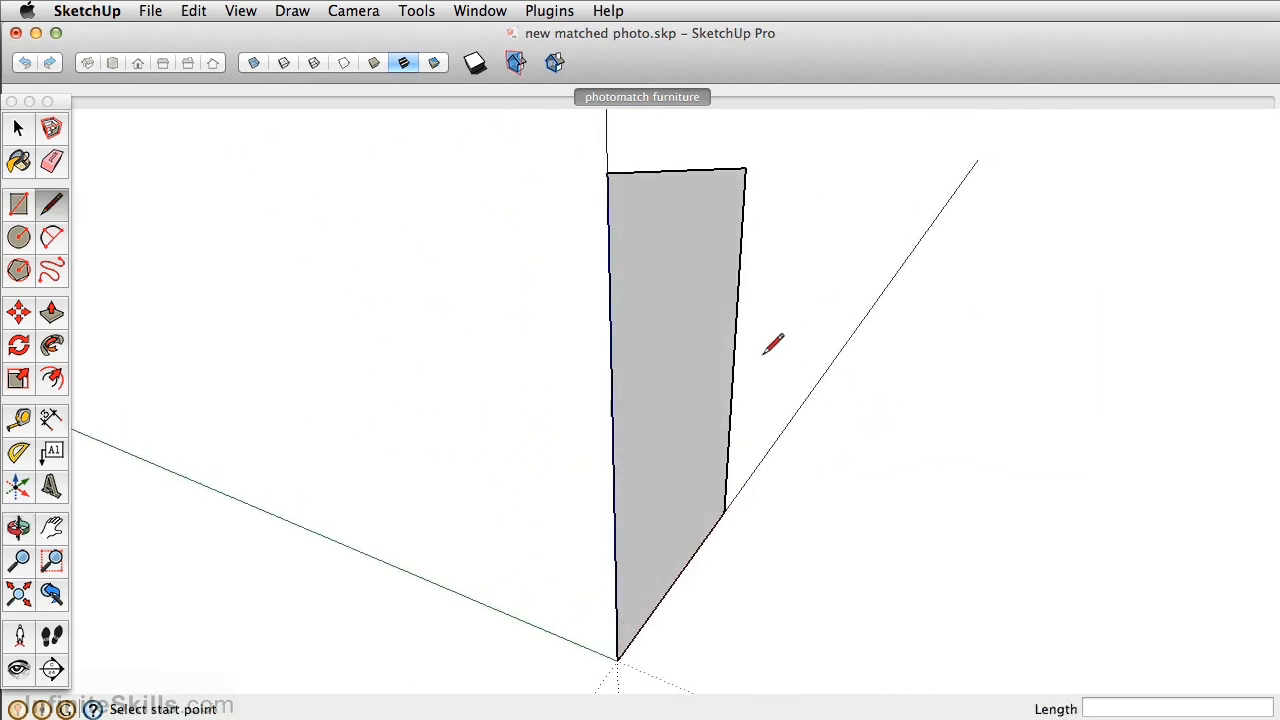
{"action": "left_click", "coordinate": [634, 97]}
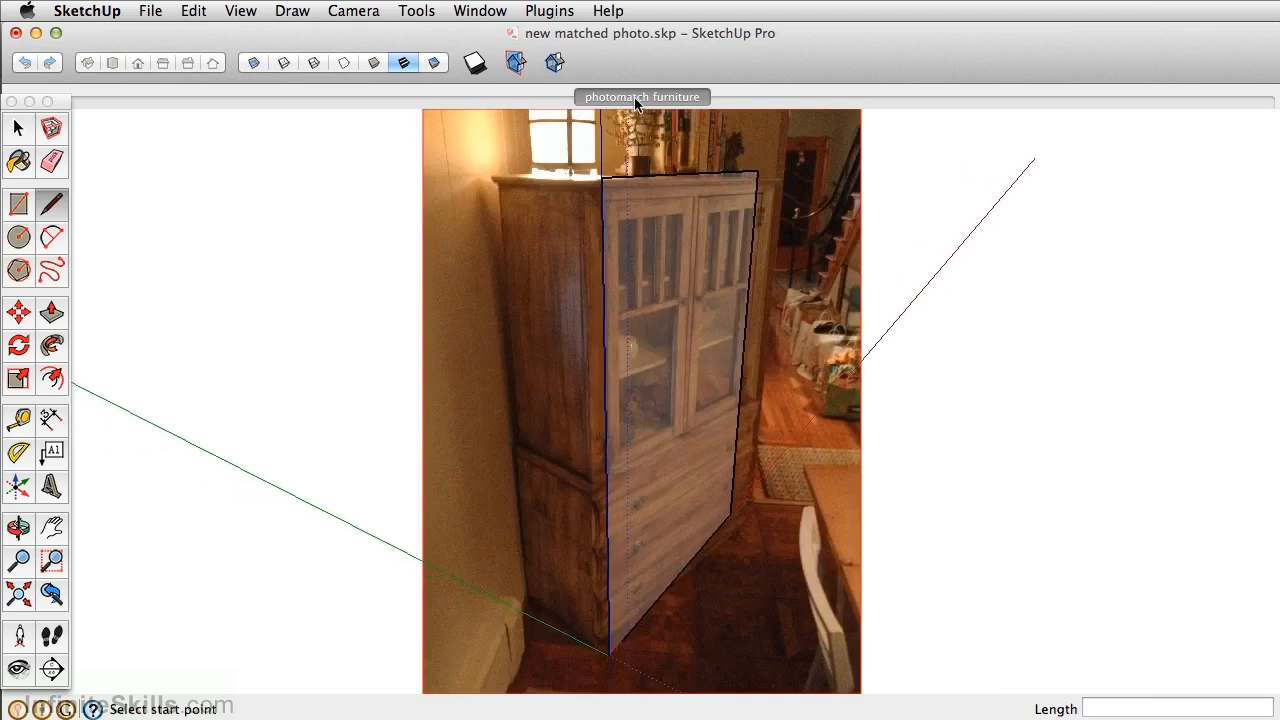
{"action": "left_click", "coordinate": [55, 316]}
{"action": "left_click_drag", "start_coordinate": [638, 355], "coordinate": [545, 325]}
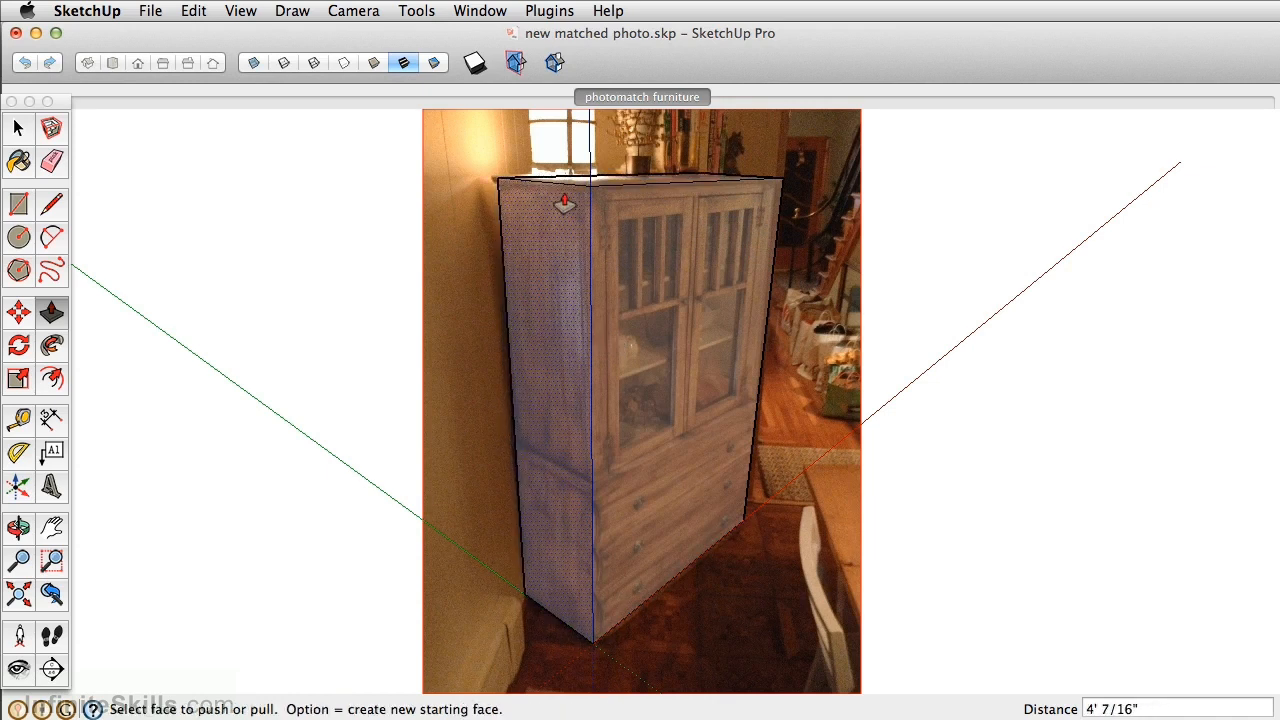
Project the matched photo onto the cabinet's side face and front face.
{"action": "right_click", "coordinate": [559, 209]}
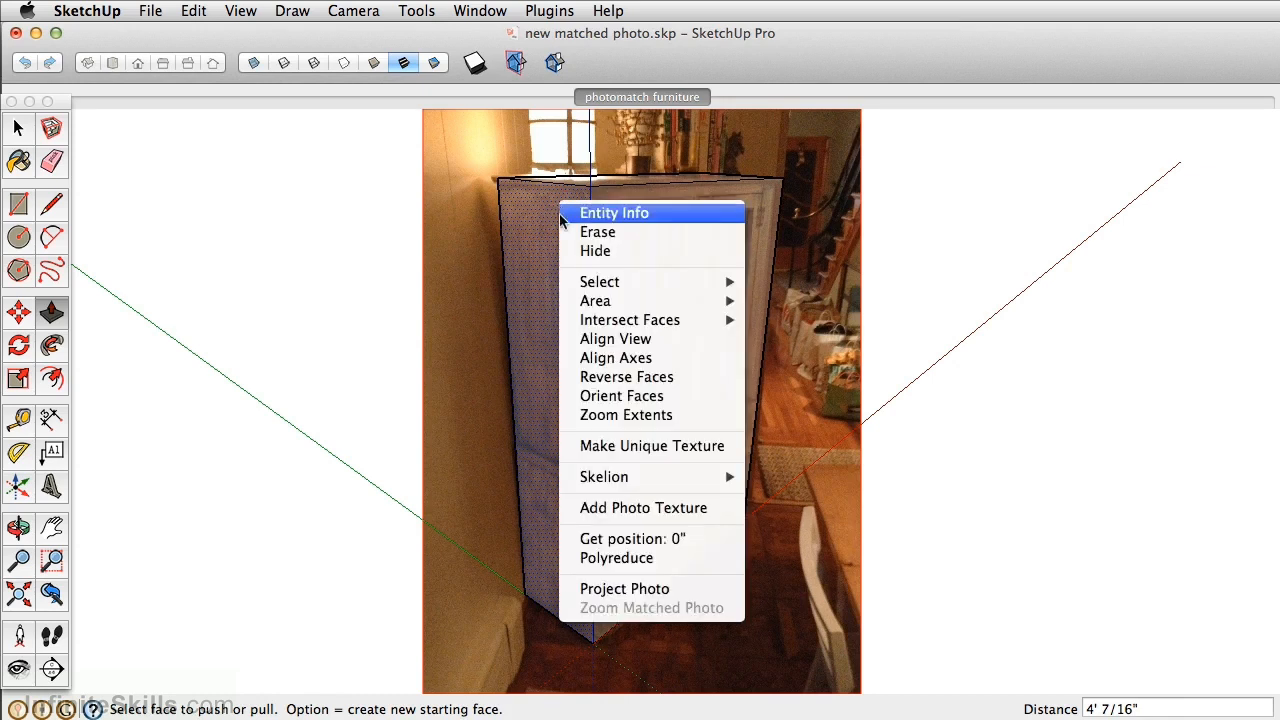
{"action": "left_click", "coordinate": [609, 590]}
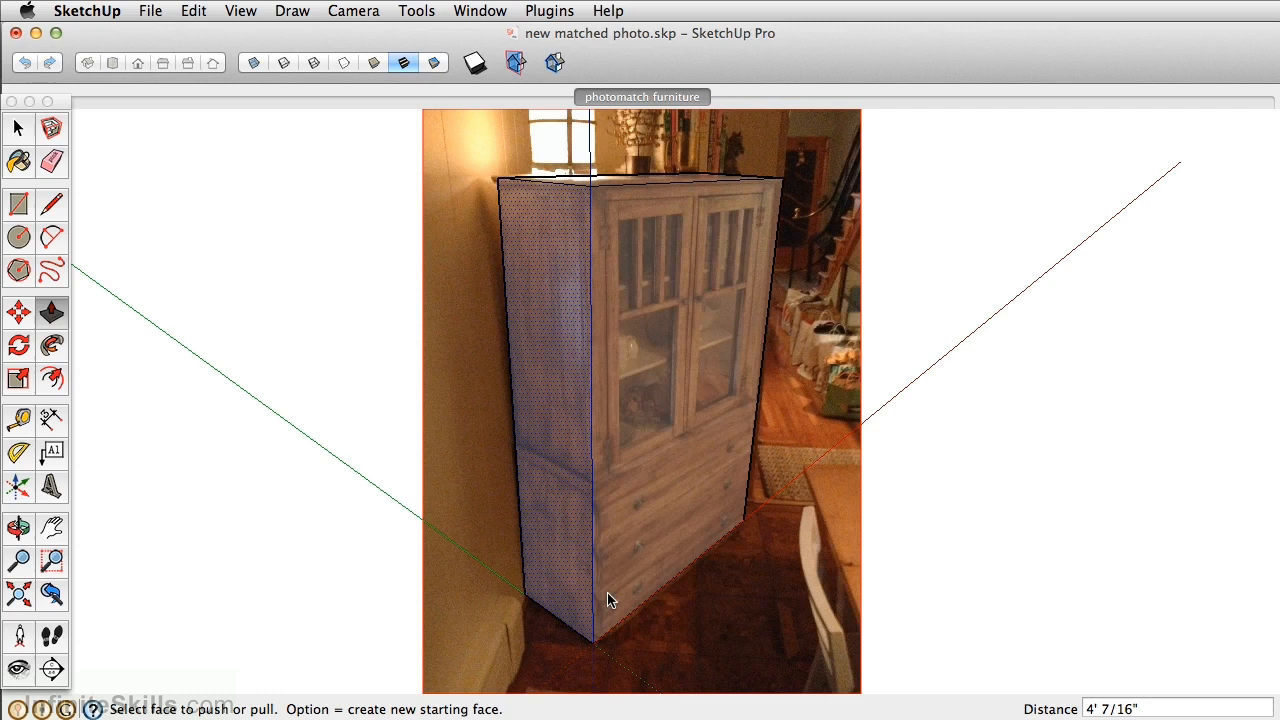
{"action": "key", "text": "space"}
{"action": "right_click", "coordinate": [682, 243]}
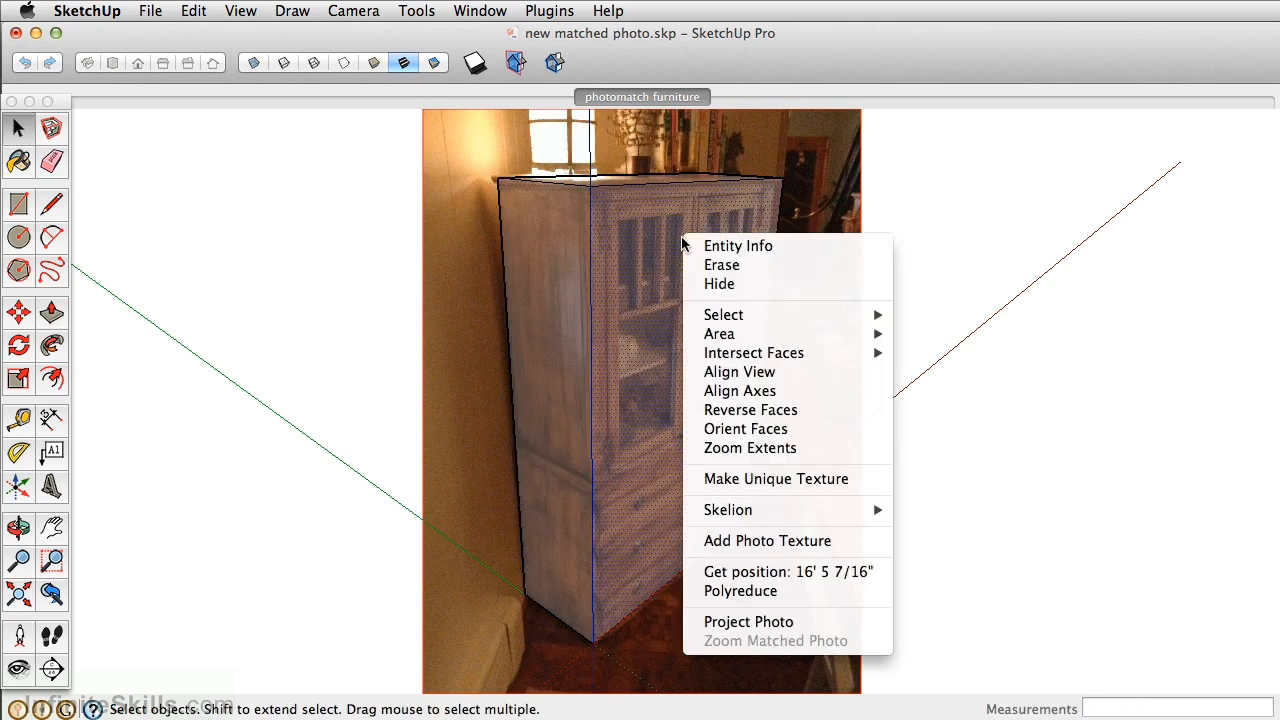
{"action": "left_click", "coordinate": [730, 622]}
{"action": "key", "text": "o"}
{"action": "left_click_drag", "start_coordinate": [671, 389], "coordinate": [727, 335]}
{"action": "key", "text": "space"}
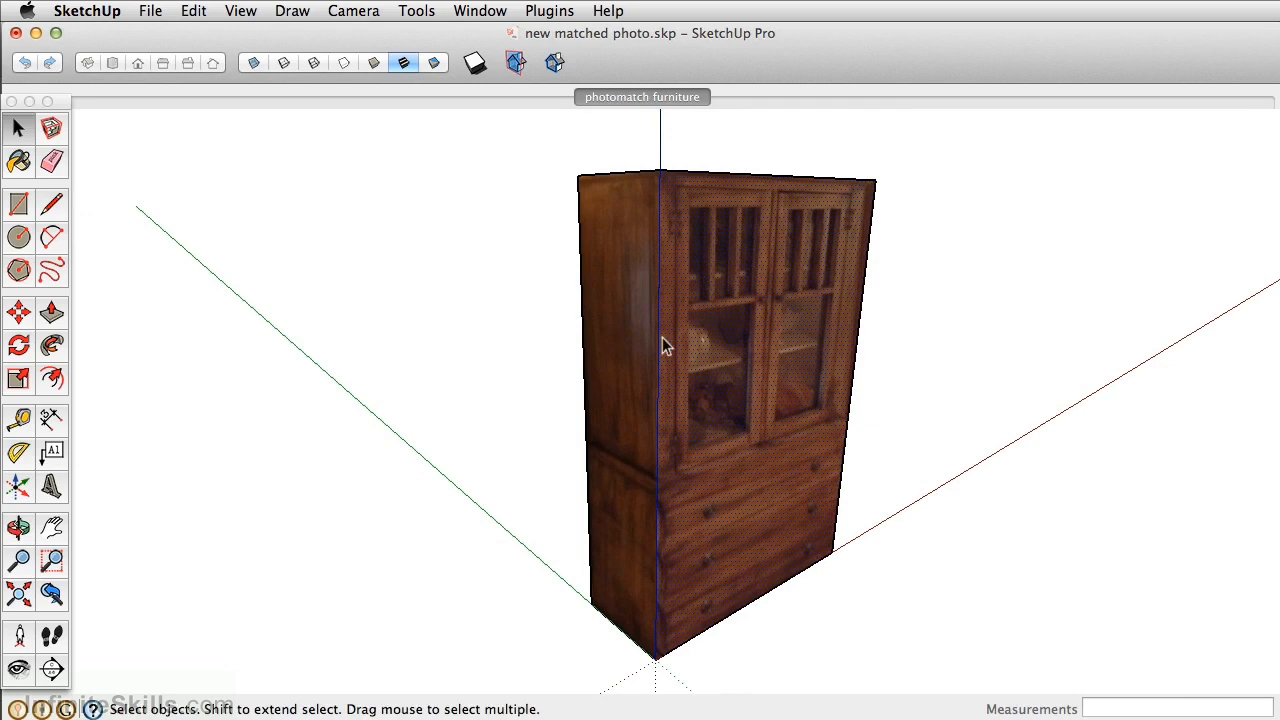
Resize the whole model with the Tape Measure so the front face's bottom edge is 38" long.
{"action": "left_click", "coordinate": [20, 421]}
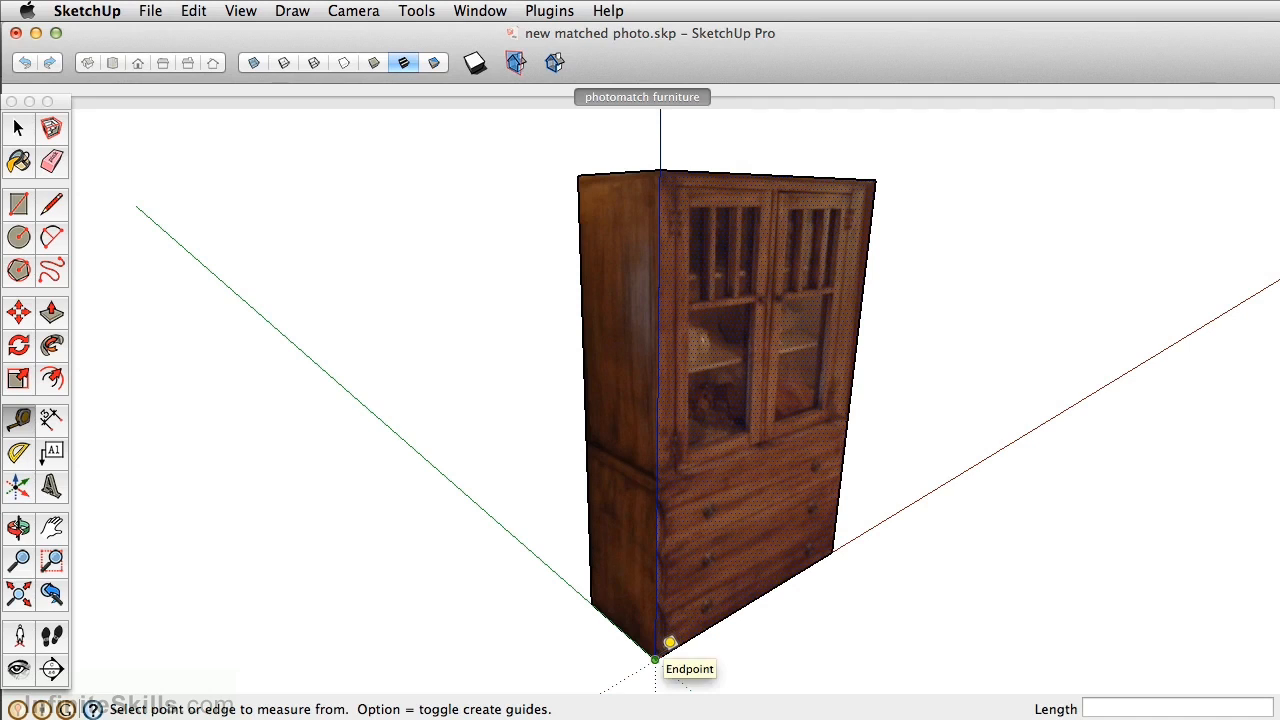
{"action": "left_click", "coordinate": [656, 658]}
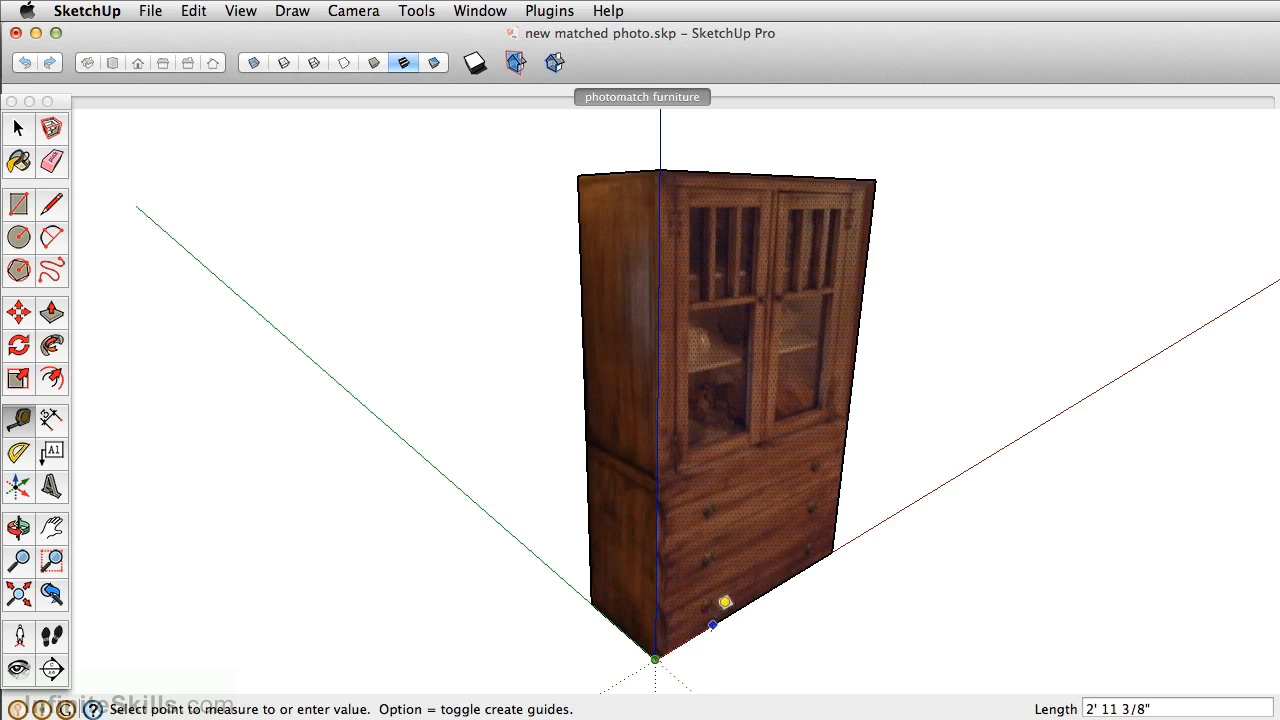
{"action": "left_click", "coordinate": [832, 551]}
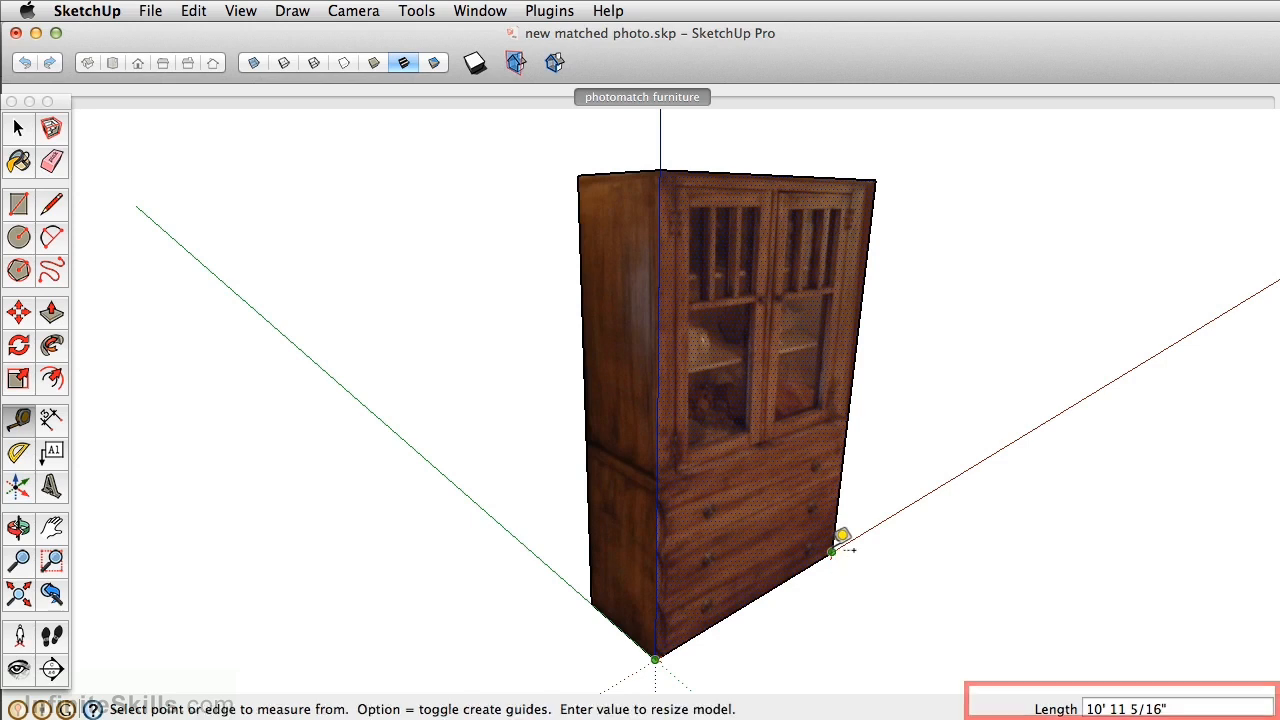
{"action": "type", "text": "38"}
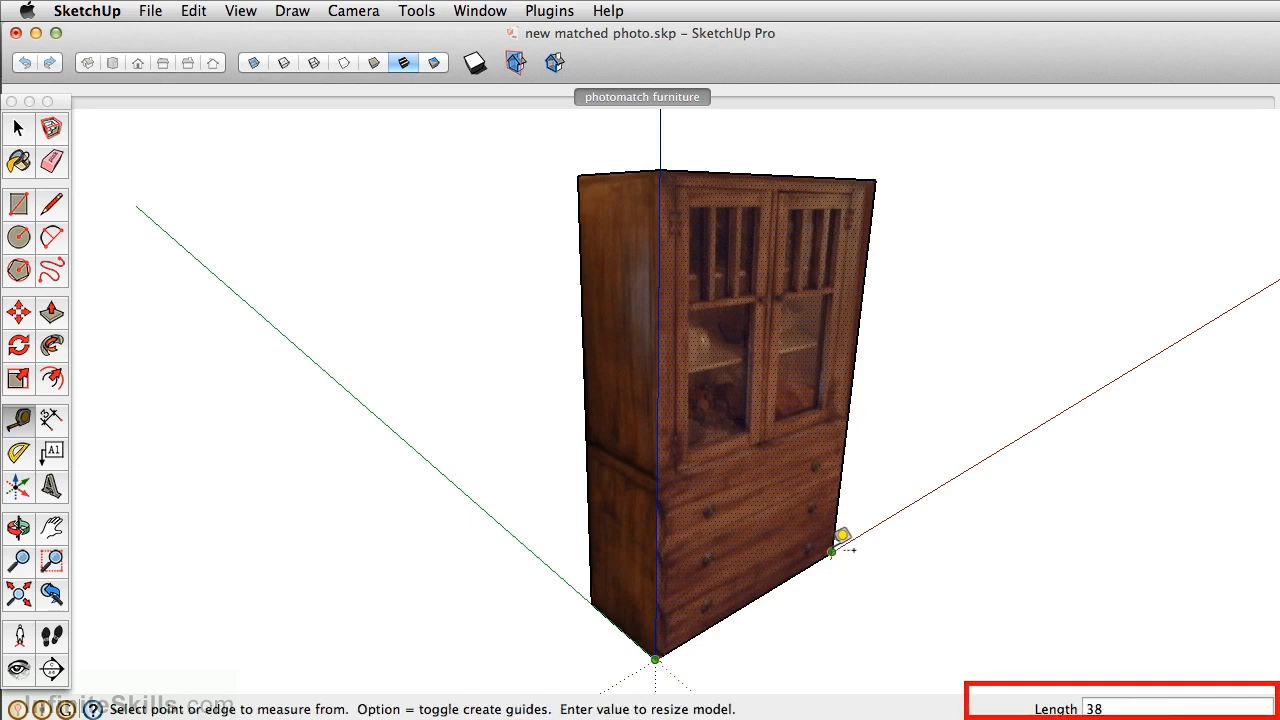
{"action": "key", "text": "Return"}
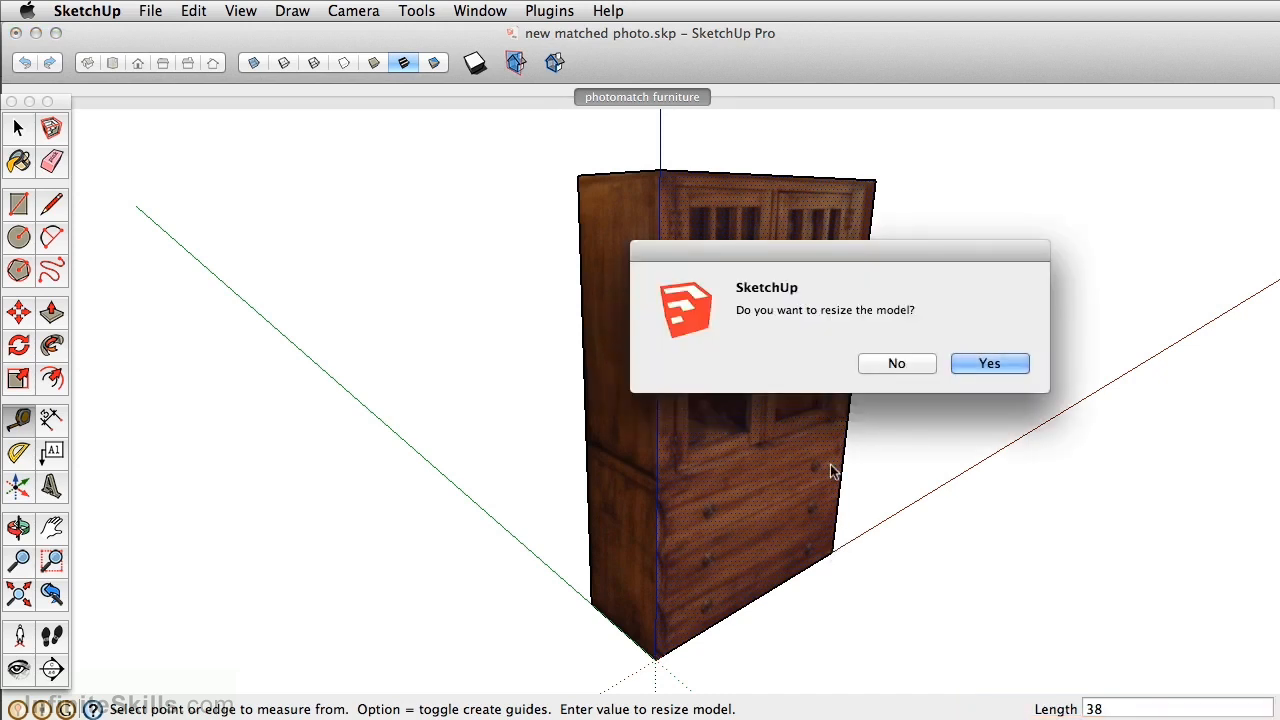
{"action": "left_click", "coordinate": [990, 366]}
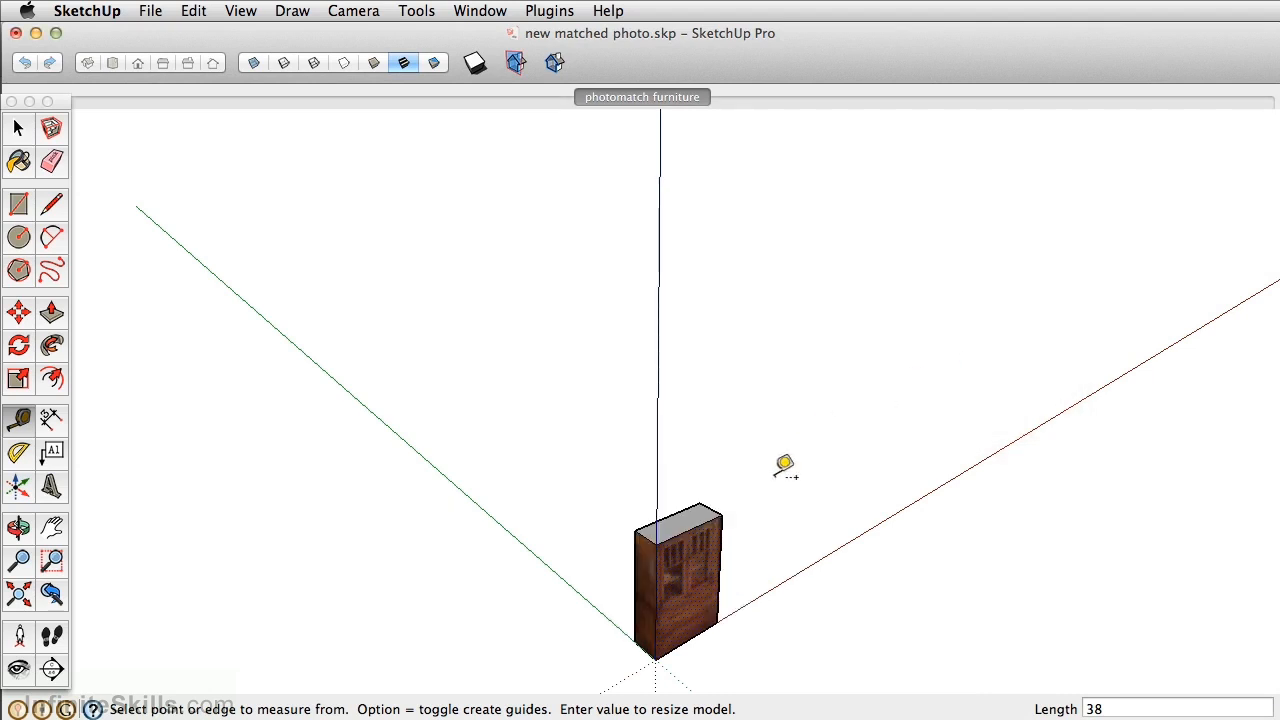
Measure the cabinet's depth along the side face's bottom edge.
{"action": "scroll", "coordinate": [654, 627], "scroll_direction": "up", "scroll_amount": 6}
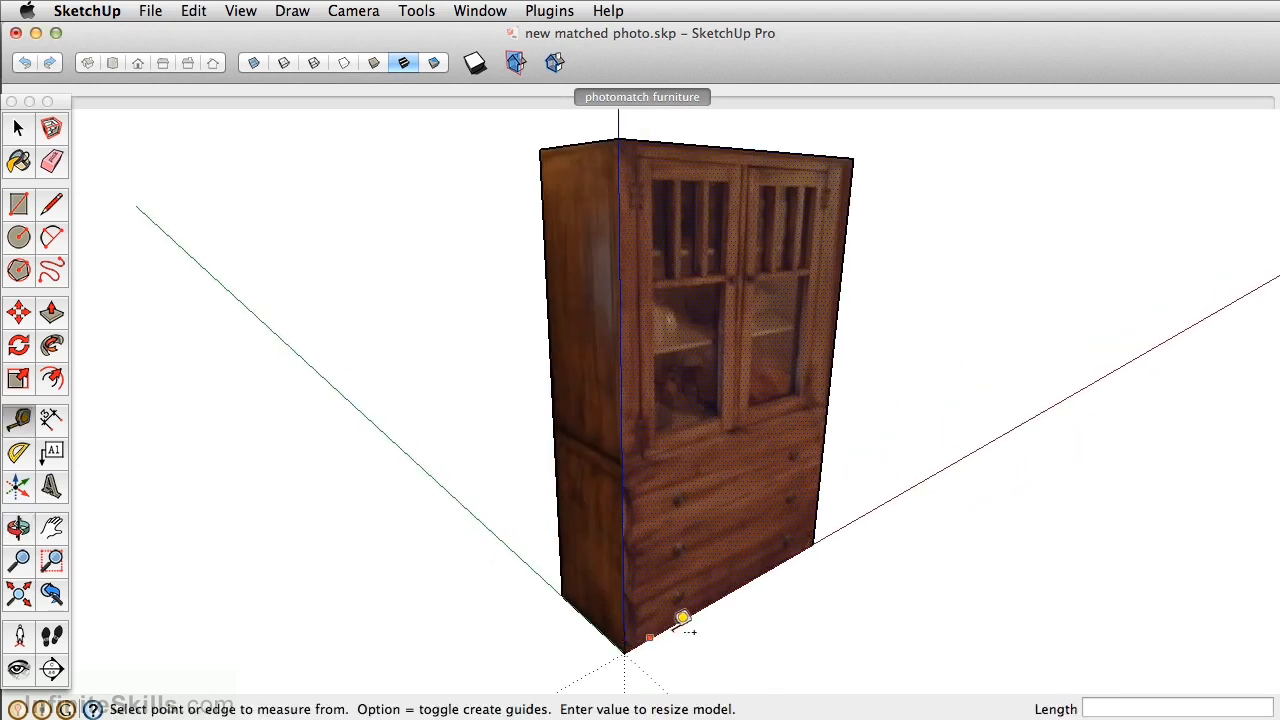
{"action": "left_click", "coordinate": [624, 650]}
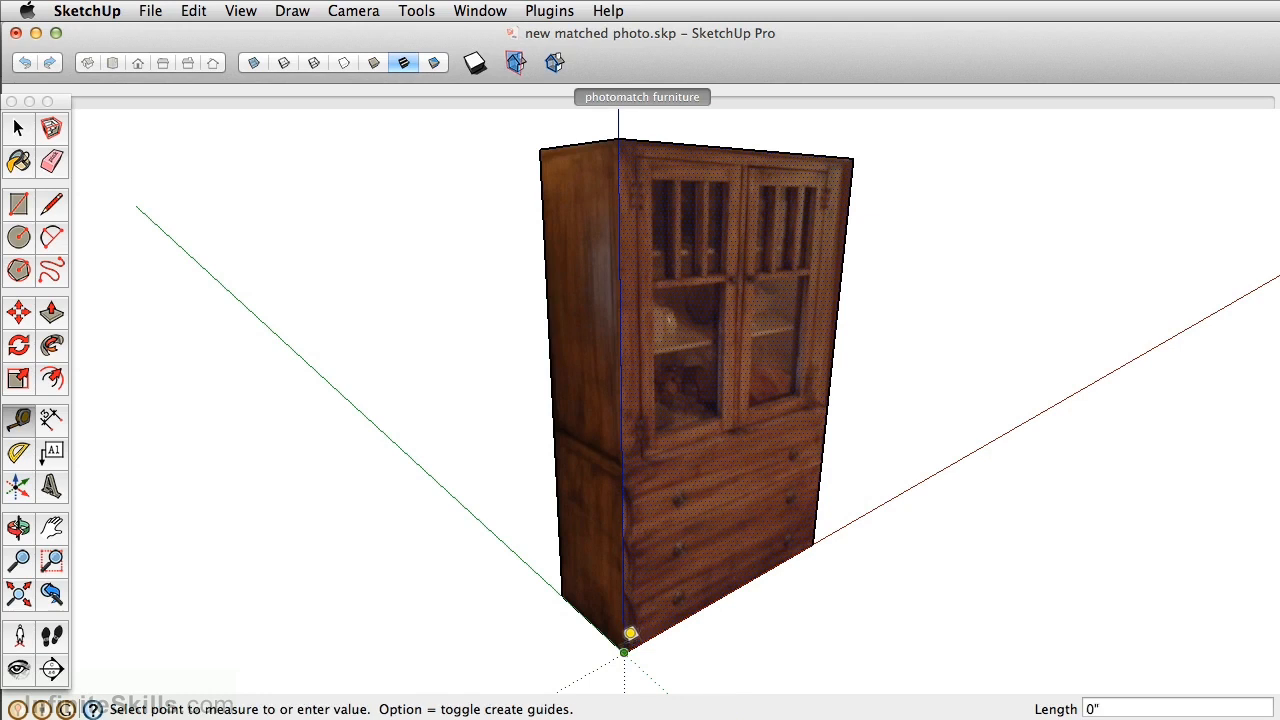
{"action": "left_click", "coordinate": [563, 595]}
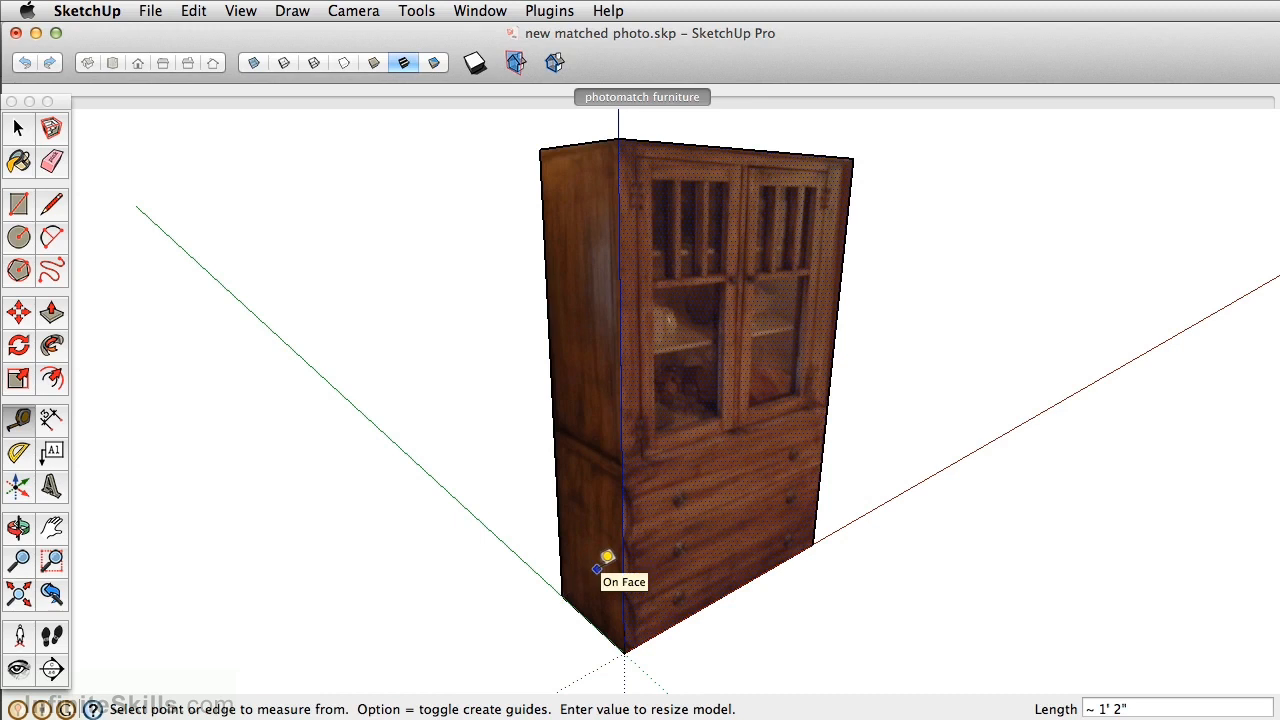
Examine the projected photo texture on the cabinet's front, especially along its far vertical edge below the doors.
{"action": "scroll", "coordinate": [600, 564], "scroll_direction": "down", "scroll_amount": 3}
{"action": "middle_click_drag", "start_coordinate": [628, 524], "coordinate": [391, 463], "text": "shift"}
{"action": "scroll", "coordinate": [614, 551], "scroll_direction": "up", "scroll_amount": 3}
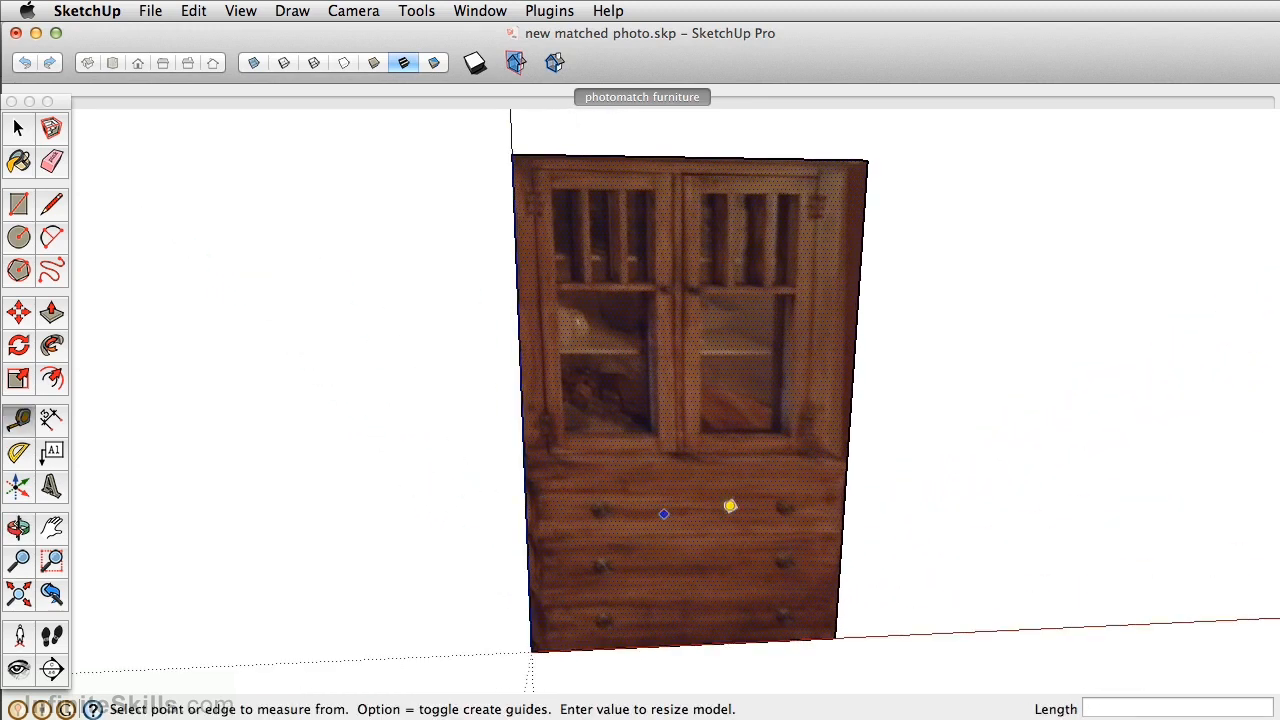
{"action": "scroll", "coordinate": [857, 486], "scroll_direction": "up", "scroll_amount": 3}
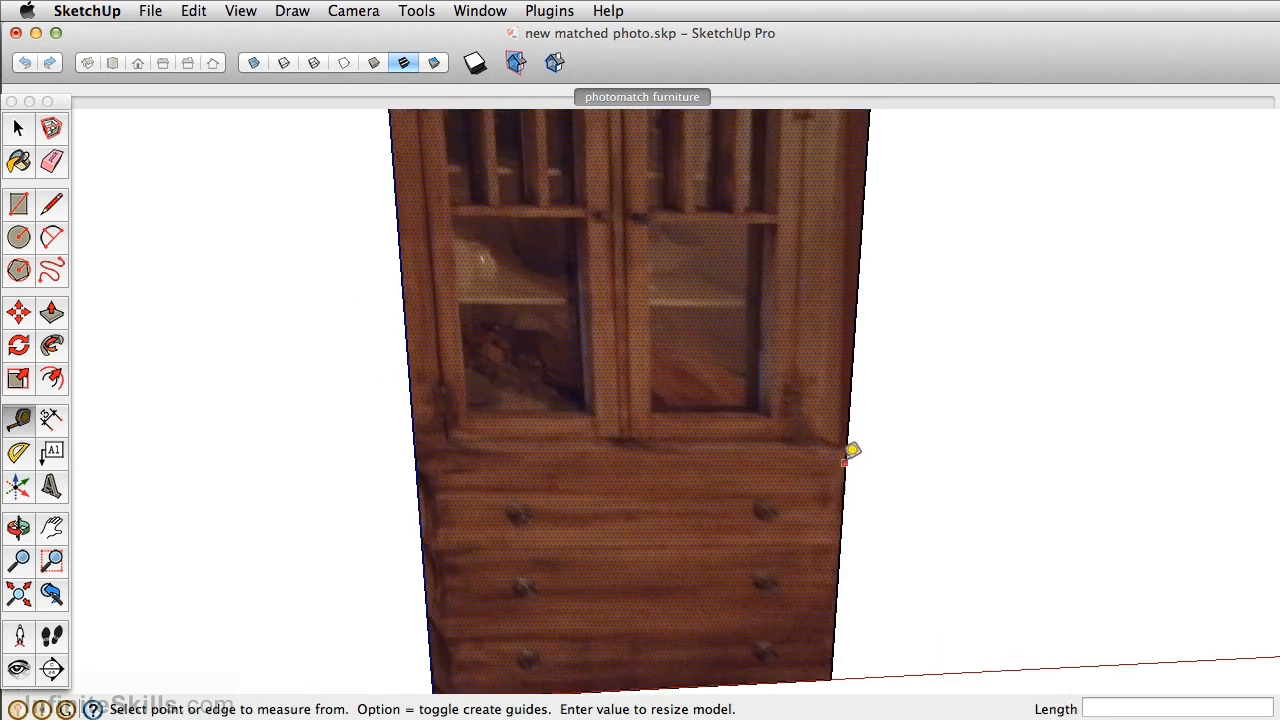
{"action": "scroll", "coordinate": [851, 448], "scroll_direction": "up", "scroll_amount": 4}
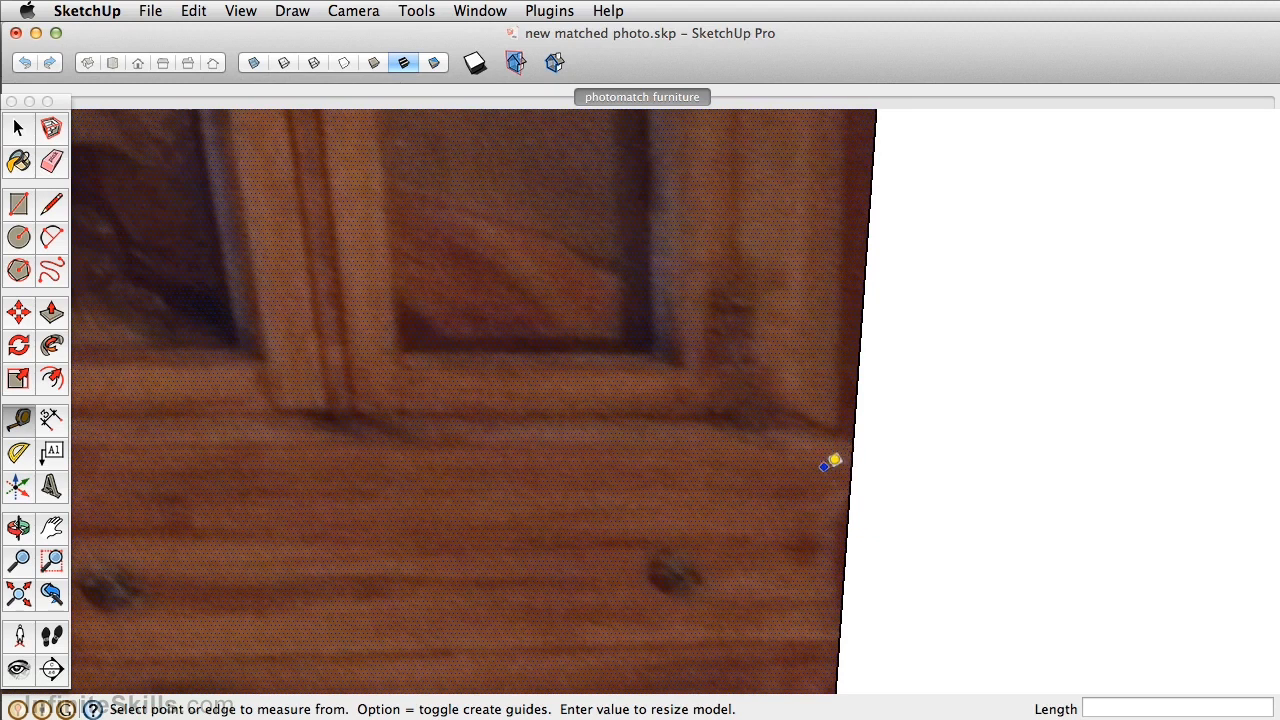
{"action": "scroll", "coordinate": [850, 440], "scroll_direction": "down", "scroll_amount": 4}
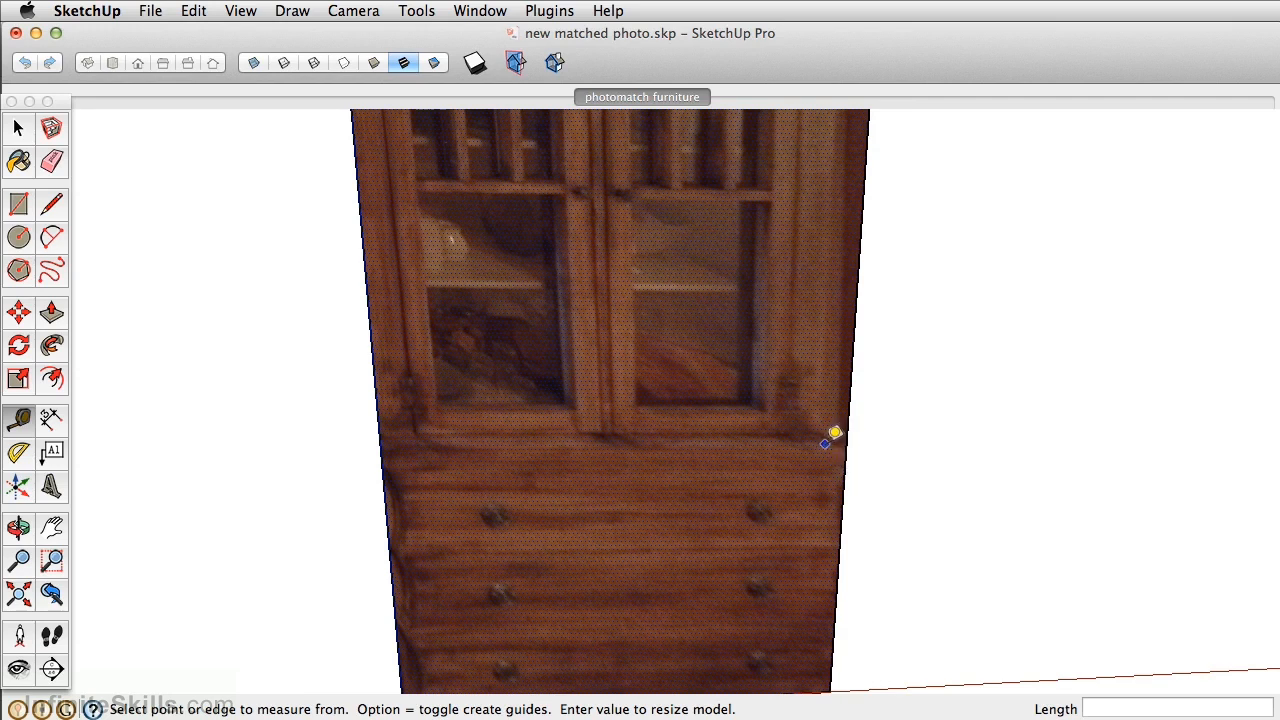
{"action": "scroll", "coordinate": [835, 433], "scroll_direction": "down", "scroll_amount": 3}
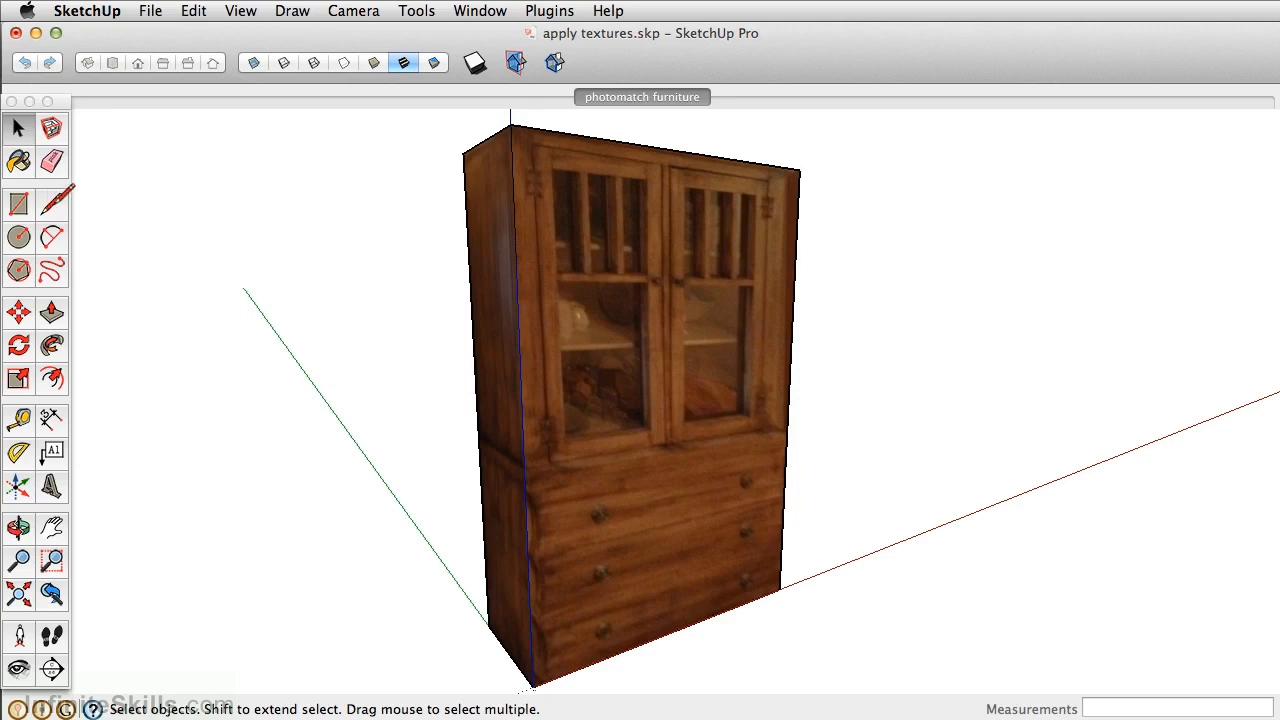
Draw a line parallel to the red axis across the full cabinet front, dividing the doors from the drawer base.
{"action": "left_click", "coordinate": [54, 207]}
{"action": "scroll", "coordinate": [530, 465], "scroll_direction": "up", "scroll_amount": 5}
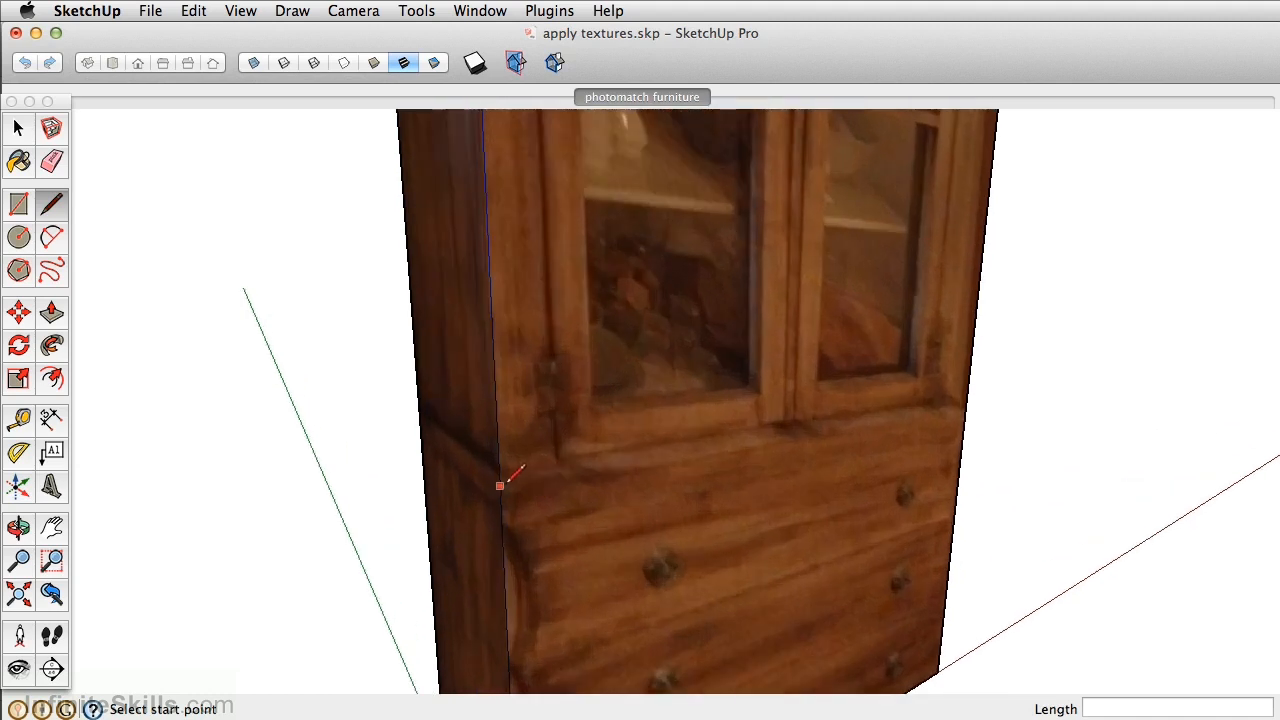
{"action": "left_click", "coordinate": [500, 493]}
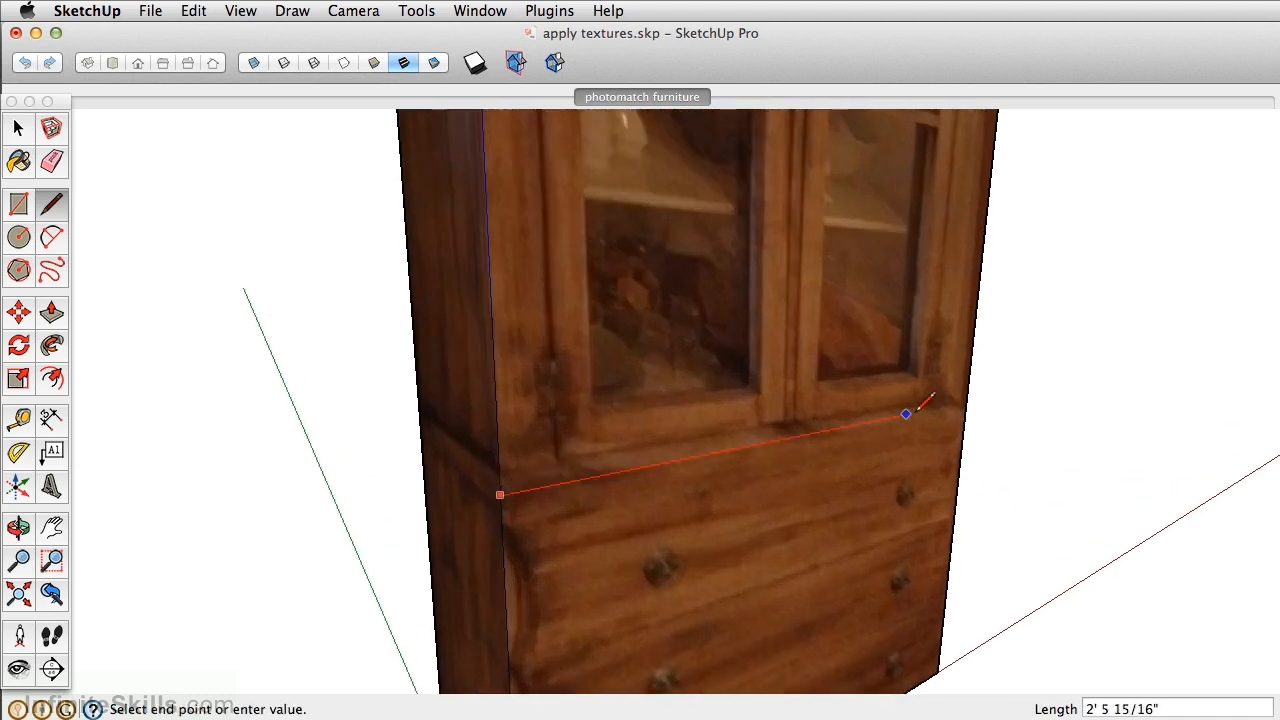
{"action": "left_click", "coordinate": [965, 401]}
Import "base texture.jpg" with the Use As Texture option.
{"action": "scroll", "coordinate": [963, 392], "scroll_direction": "down", "scroll_amount": 5}
{"action": "middle_click_drag", "start_coordinate": [963, 392], "coordinate": [621, 323]}
{"action": "left_click", "coordinate": [151, 11]}
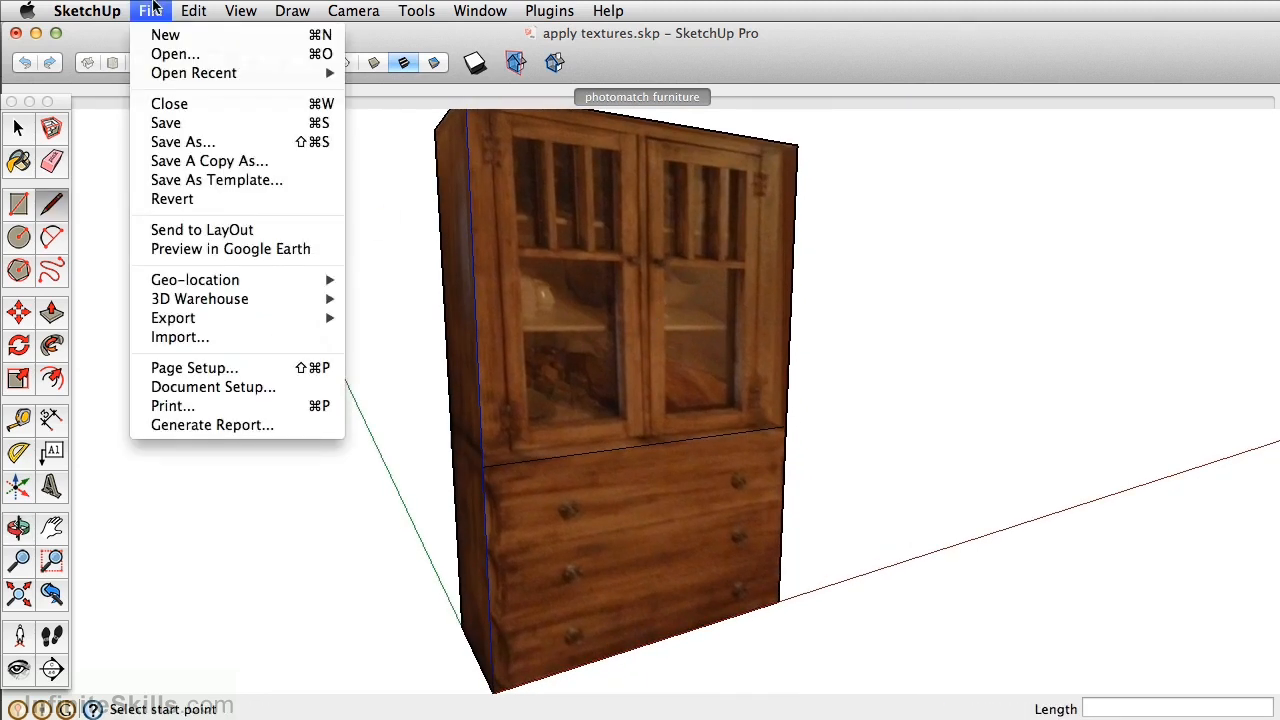
{"action": "left_click", "coordinate": [224, 346]}
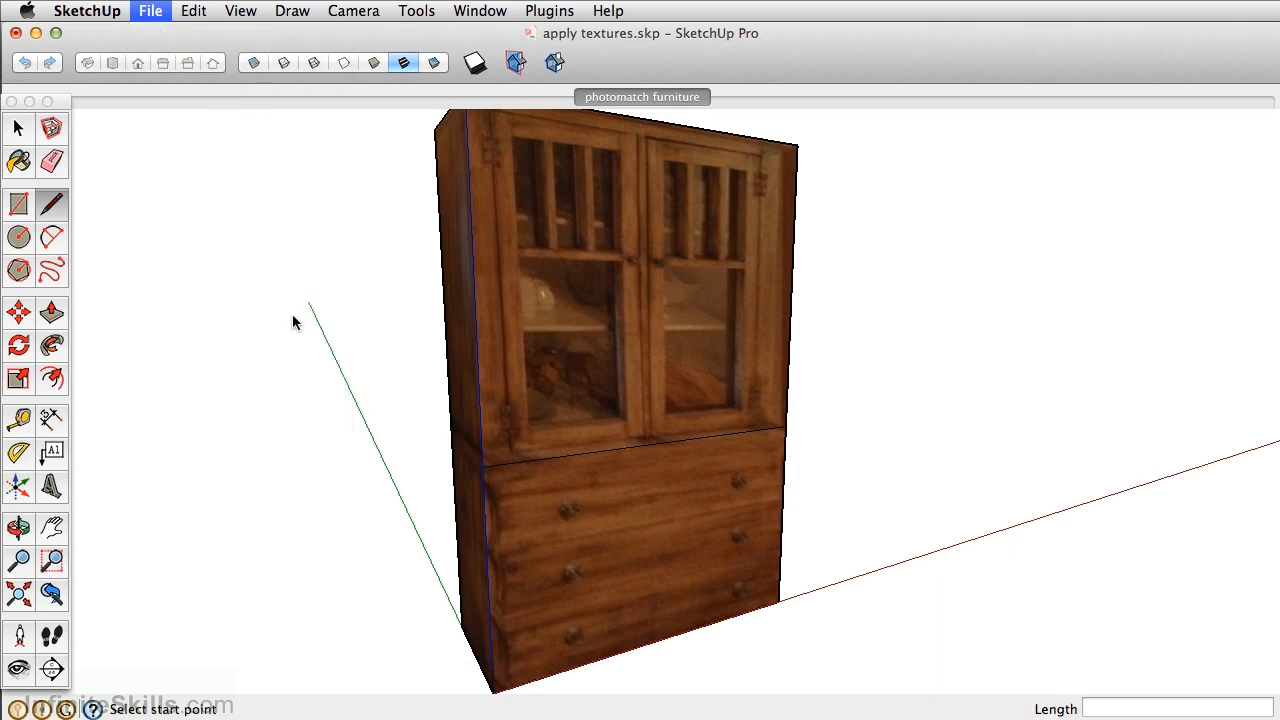
{"action": "left_click", "coordinate": [432, 193]}
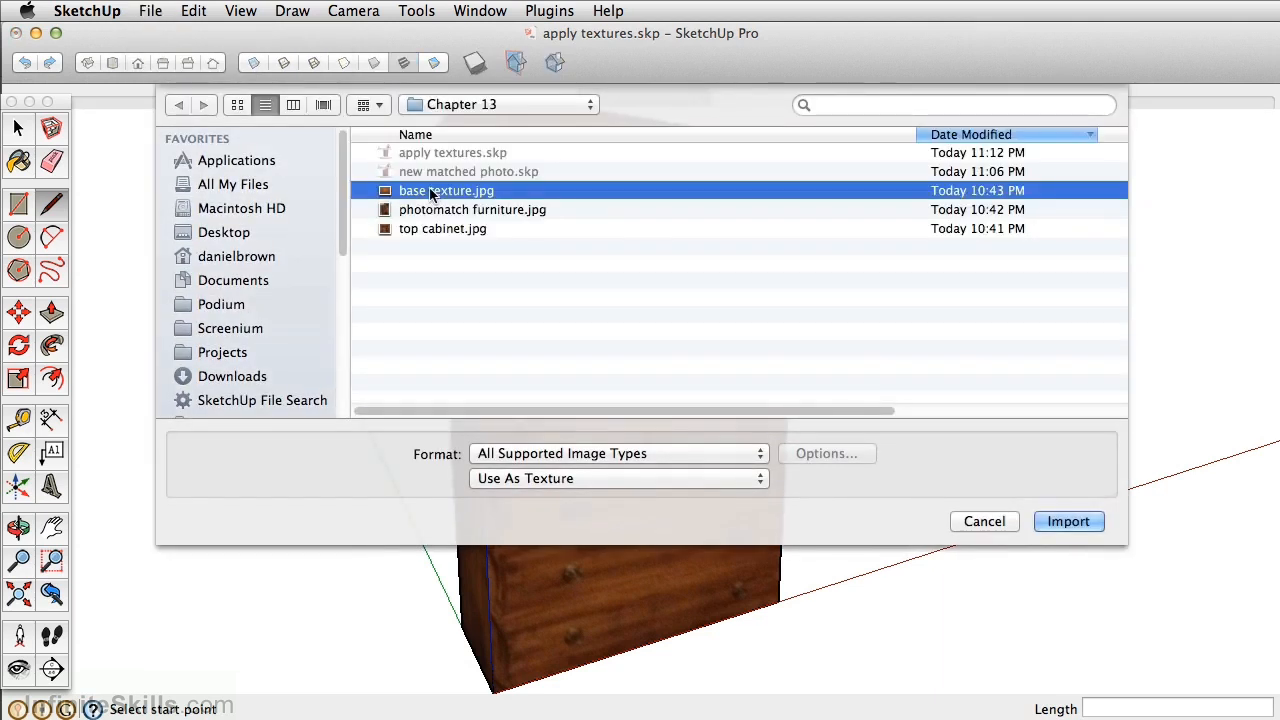
{"action": "left_click", "coordinate": [547, 480]}
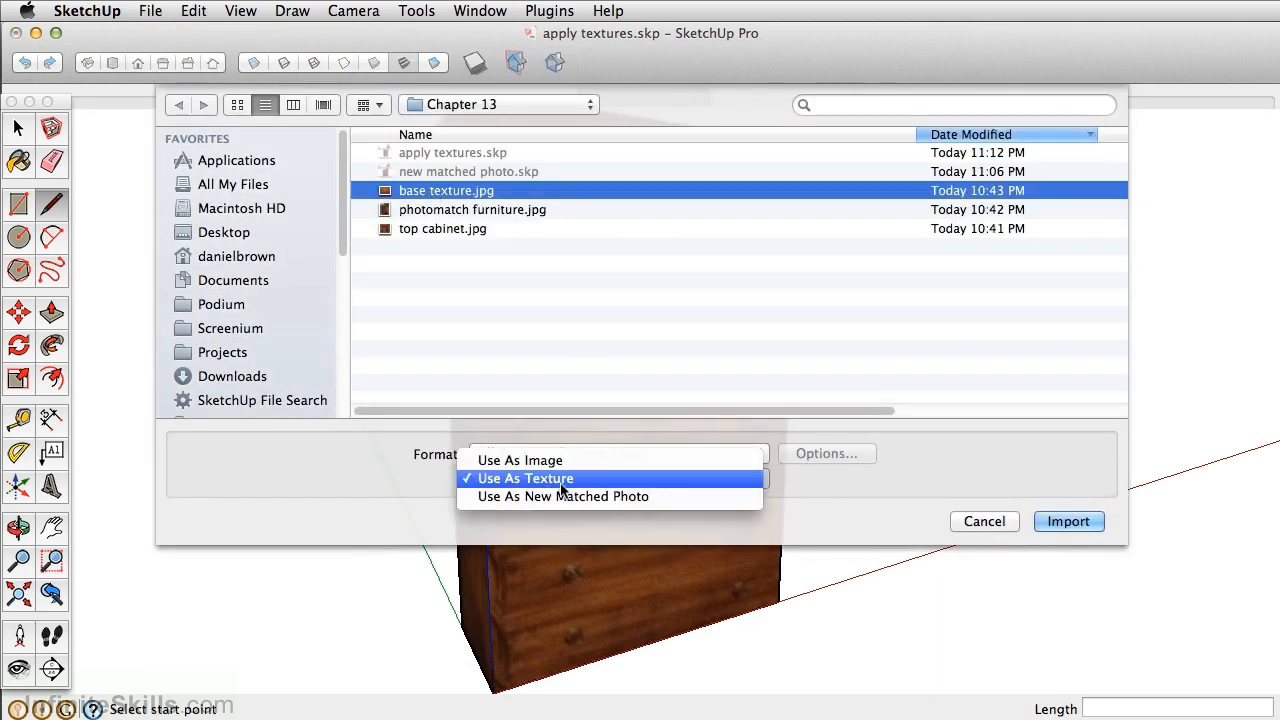
{"action": "left_click", "coordinate": [560, 482]}
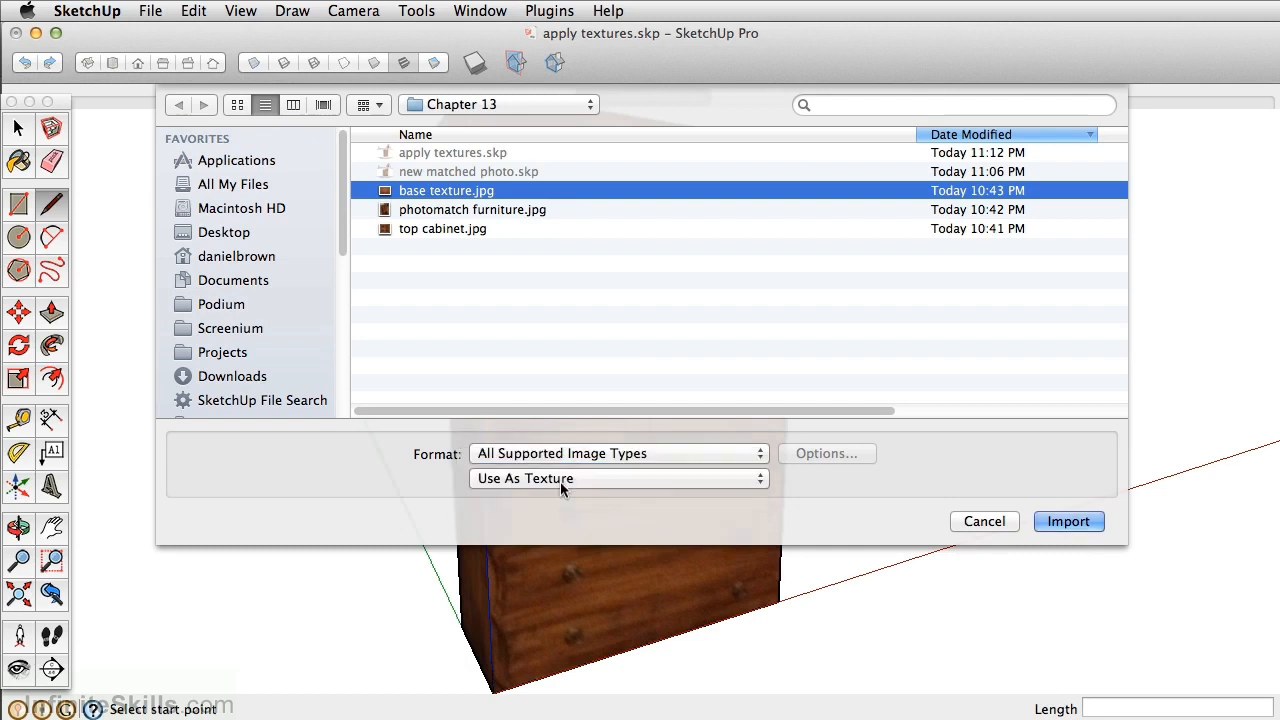
{"action": "left_click", "coordinate": [1058, 519]}
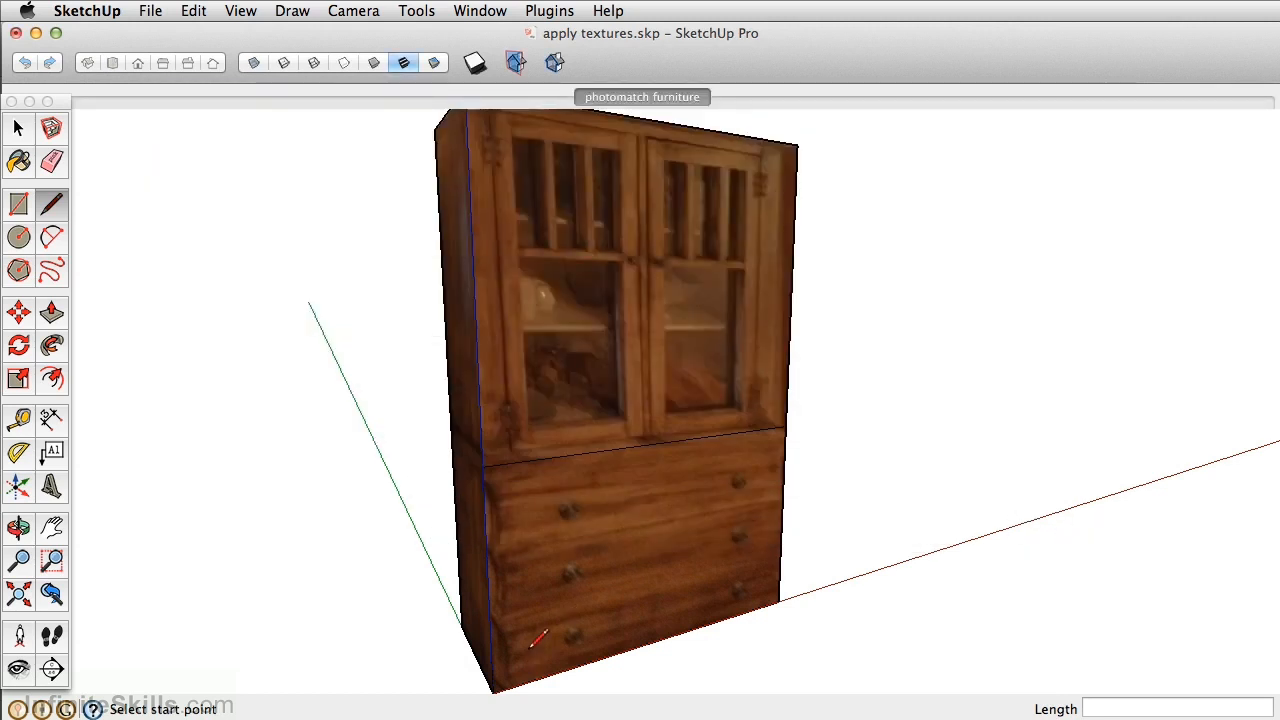
Fit the imported base texture onto the lower drawer face, from its bottom near corner to its top far corner.
{"action": "middle_click_drag", "start_coordinate": [513, 652], "coordinate": [520, 634], "text": "shift"}
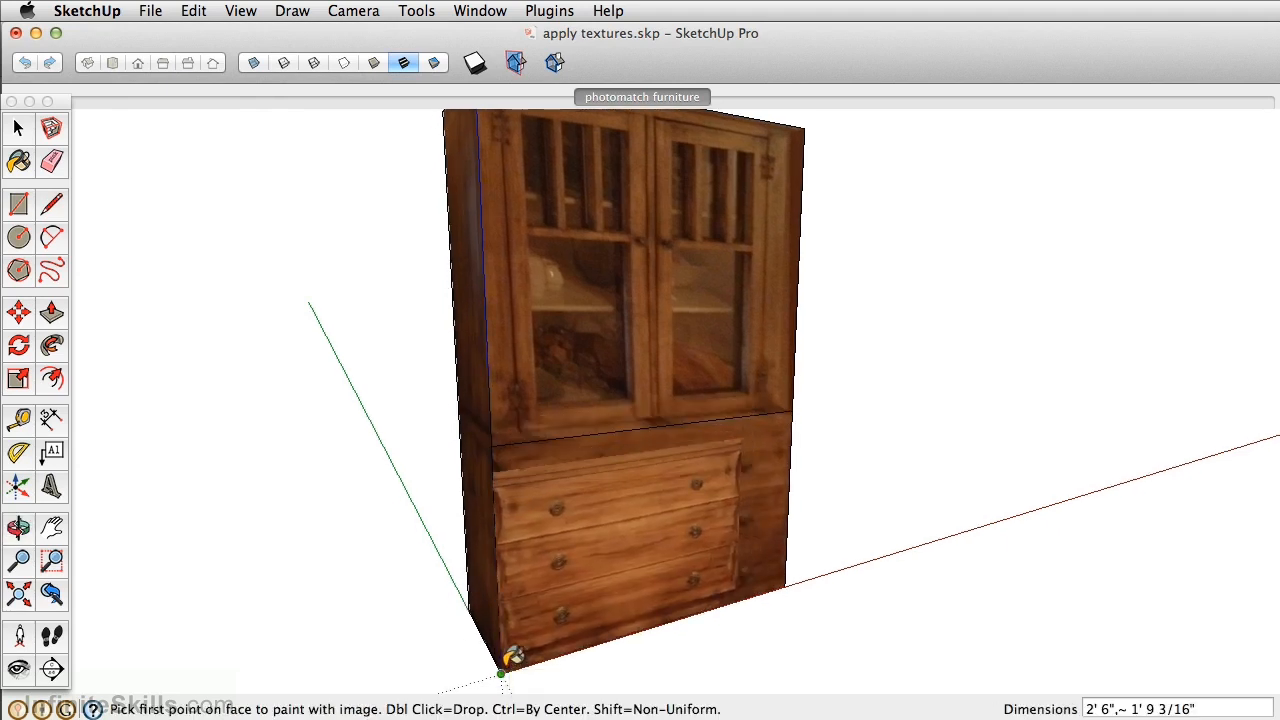
{"action": "left_click", "coordinate": [501, 672]}
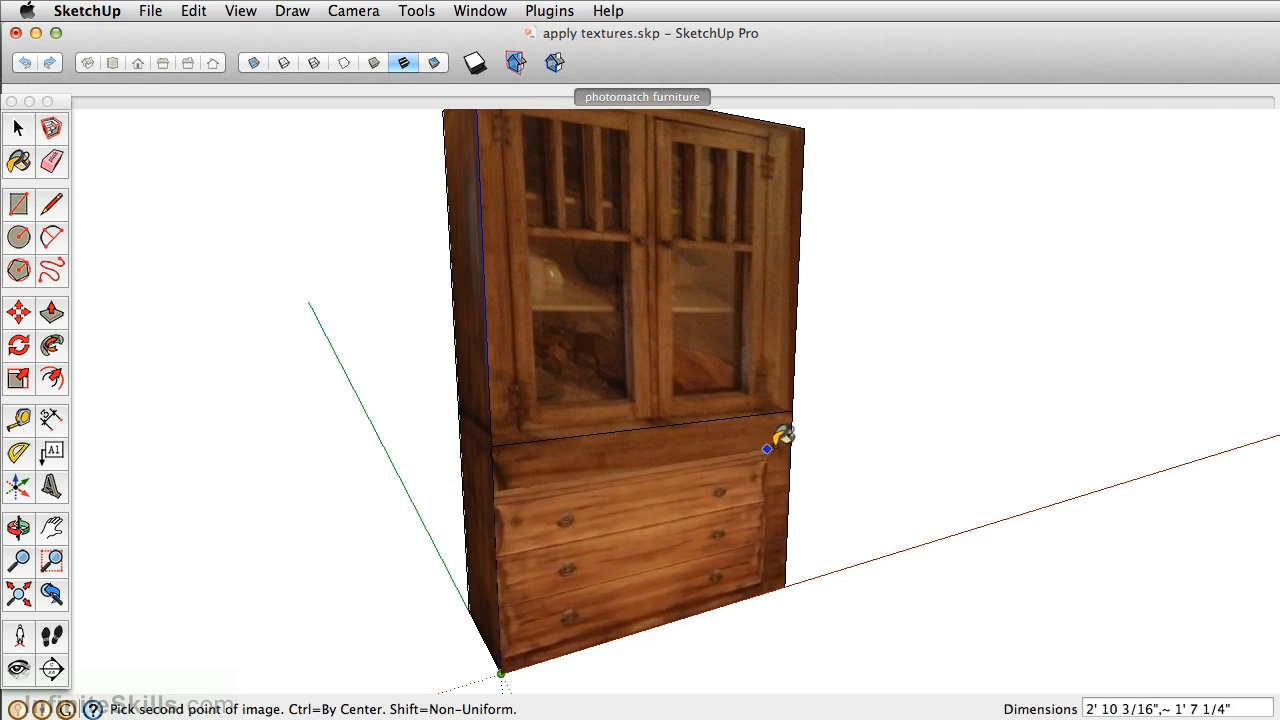
{"action": "left_click", "coordinate": [797, 397]}
{"action": "key", "text": "space"}
Import "top cabinet.jpg" as a texture and fit it to the upper door face between its diagonally opposite corners.
{"action": "middle_click_drag", "start_coordinate": [710, 276], "coordinate": [706, 352]}
{"action": "left_click", "coordinate": [151, 12]}
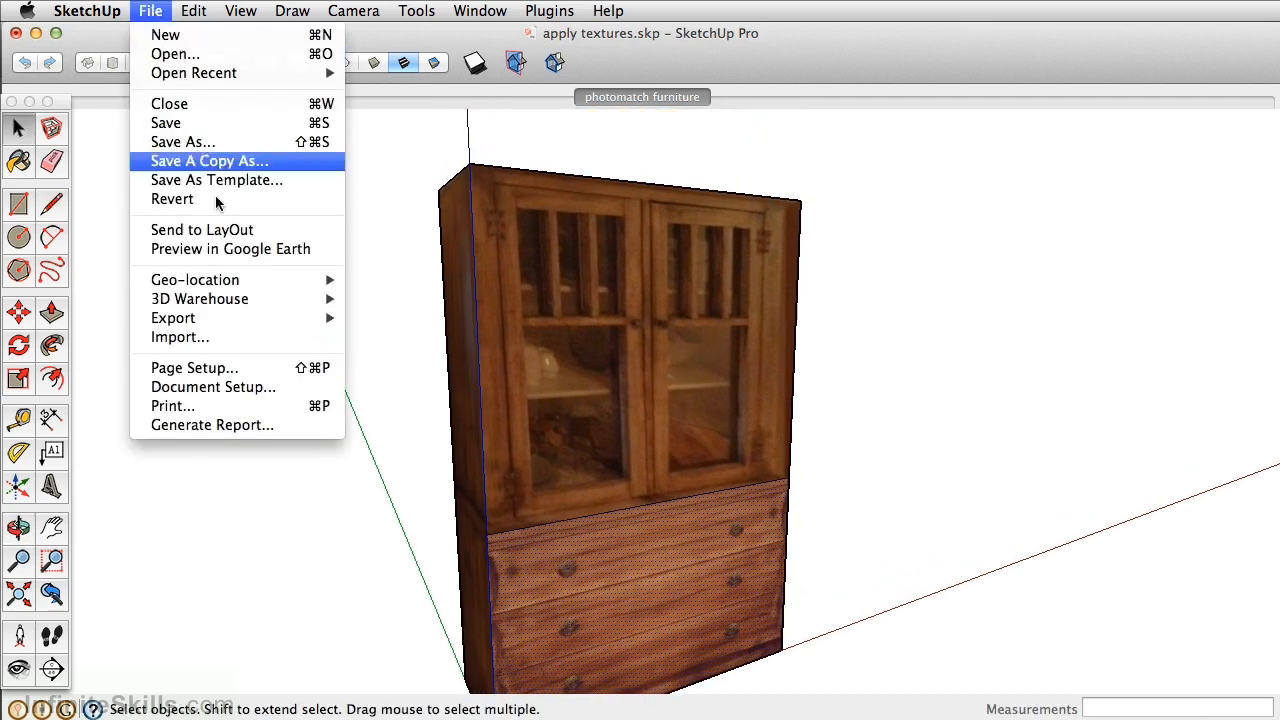
{"action": "left_click", "coordinate": [180, 337]}
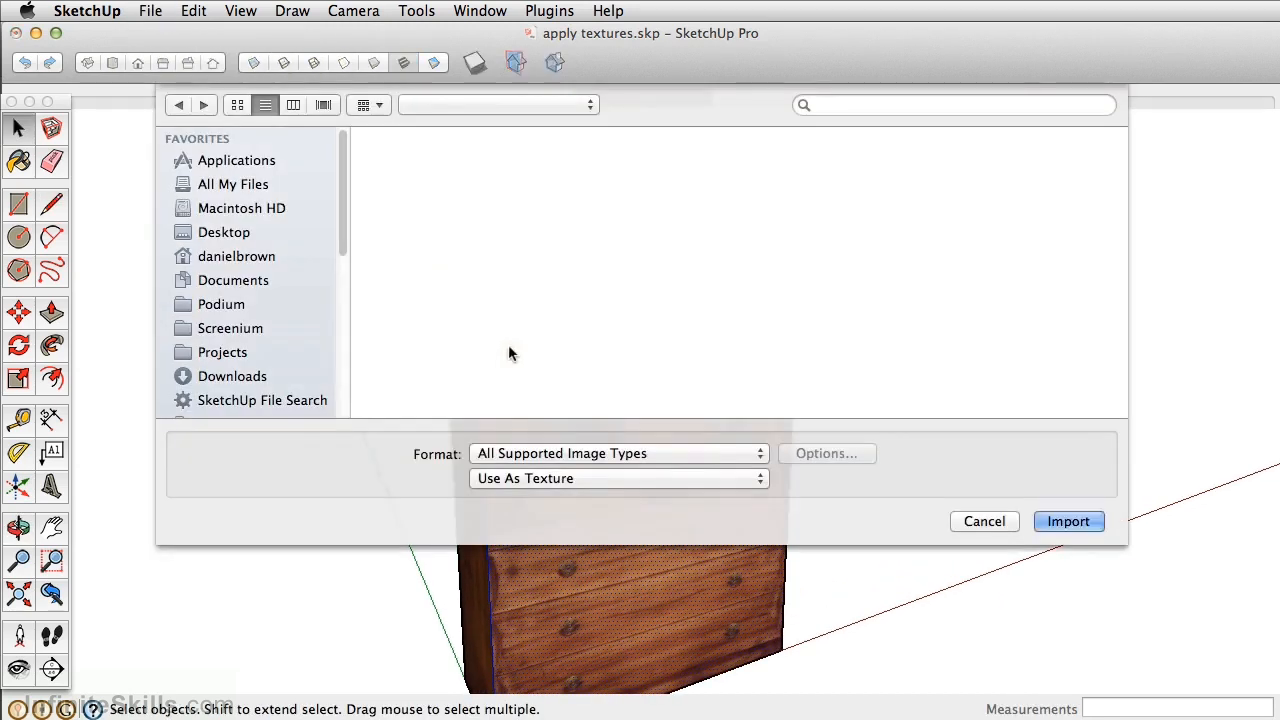
{"action": "left_click", "coordinate": [1066, 521]}
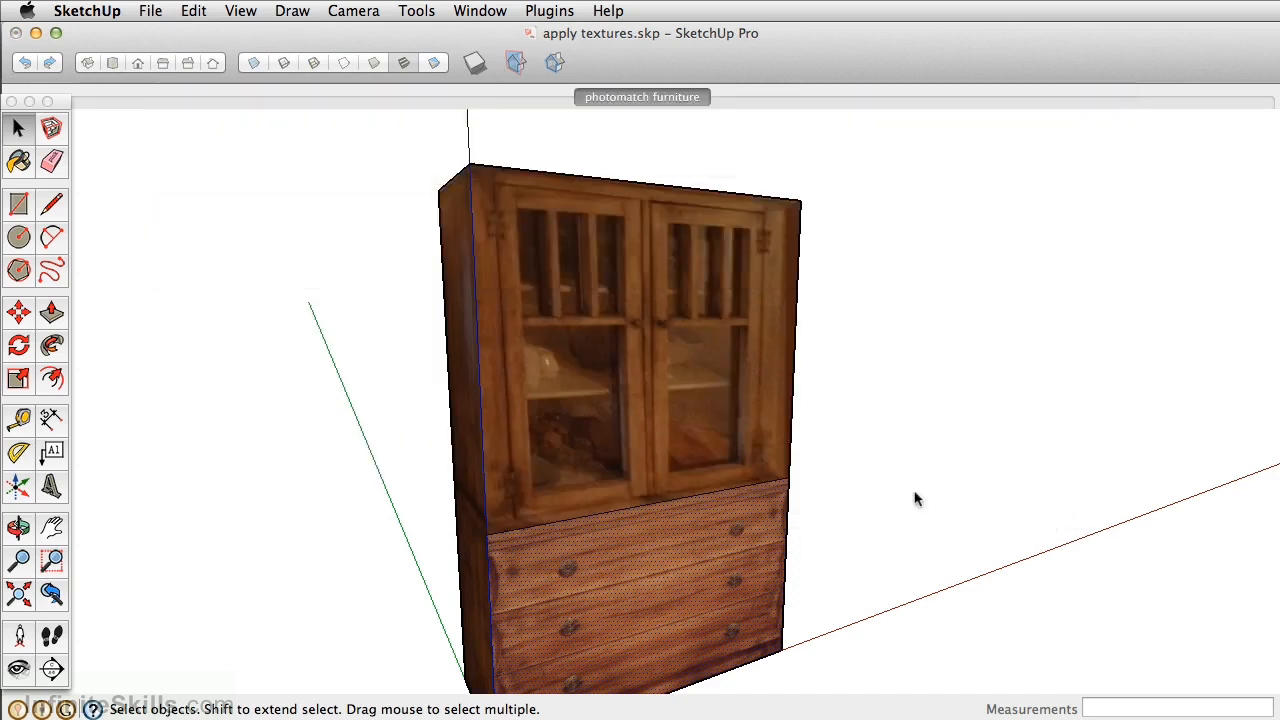
{"action": "left_click", "coordinate": [486, 535]}
{"action": "left_click", "coordinate": [800, 201]}
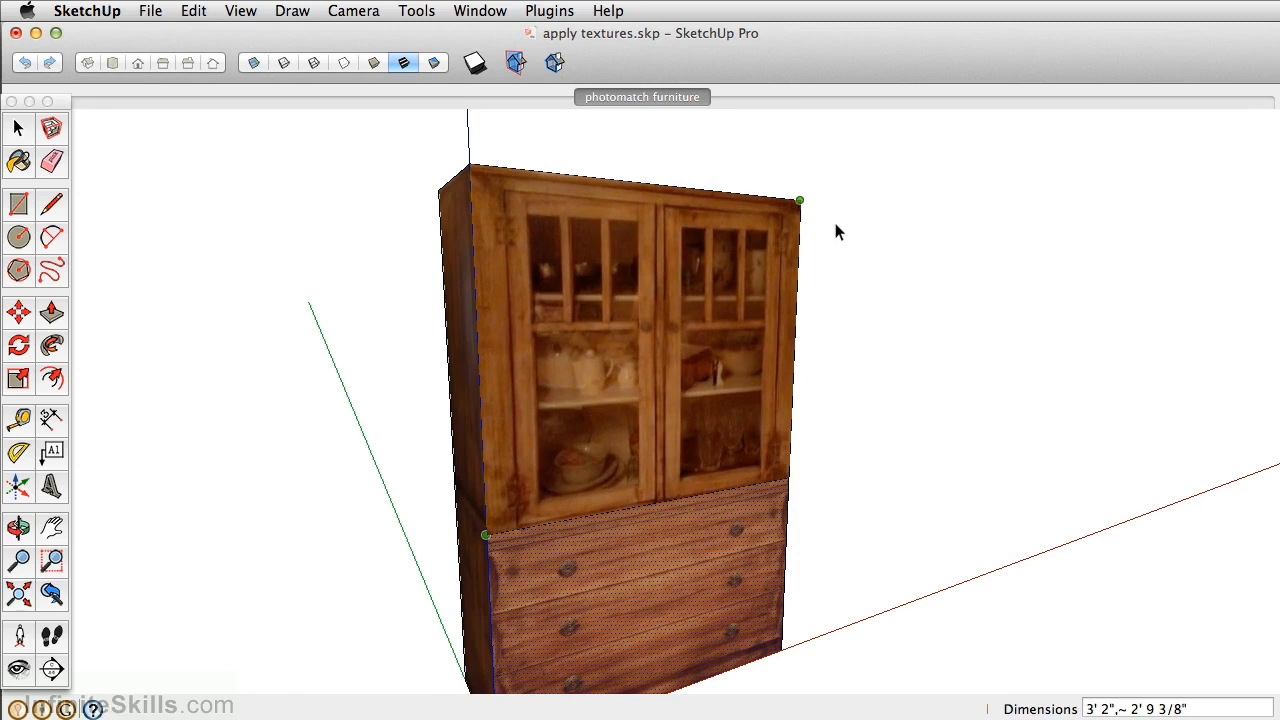
Sample the wood texture from the cabinet's textured side face and paint the opposite side face with it.
{"action": "middle_click_drag", "start_coordinate": [770, 380], "coordinate": [316, 430]}
{"action": "middle_click_drag", "start_coordinate": [692, 478], "coordinate": [715, 313]}
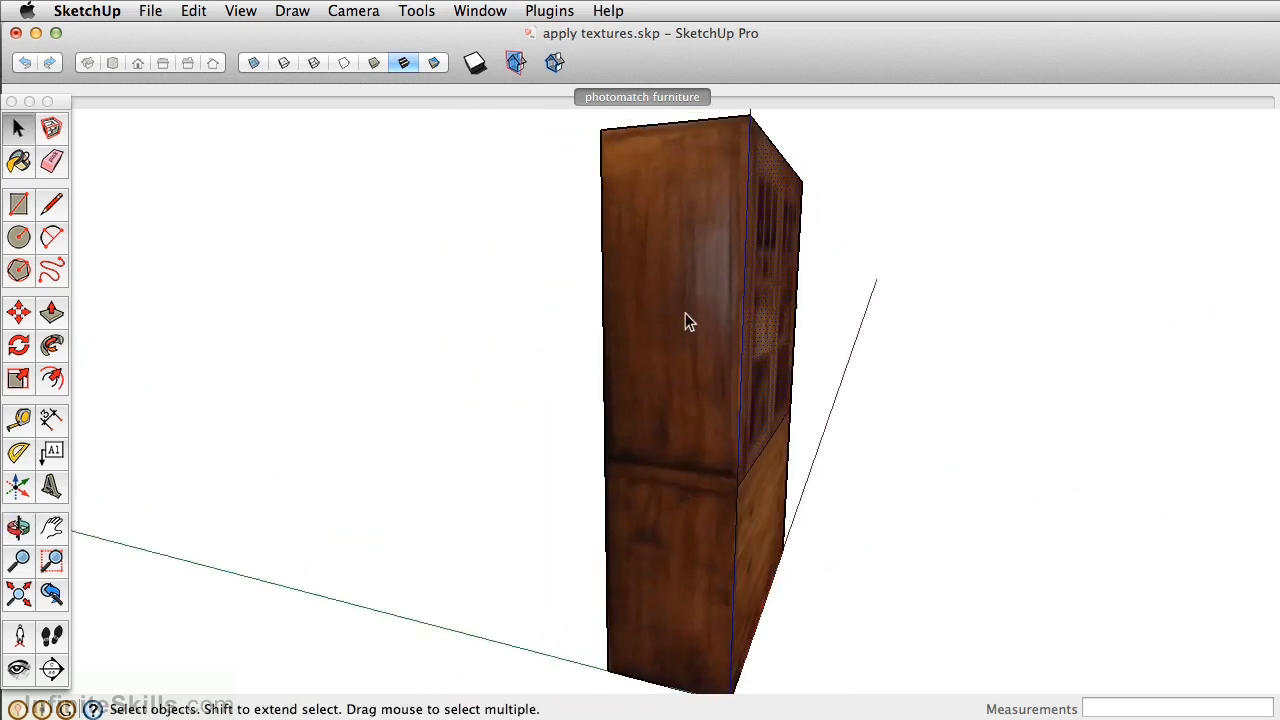
{"action": "key", "text": "b"}
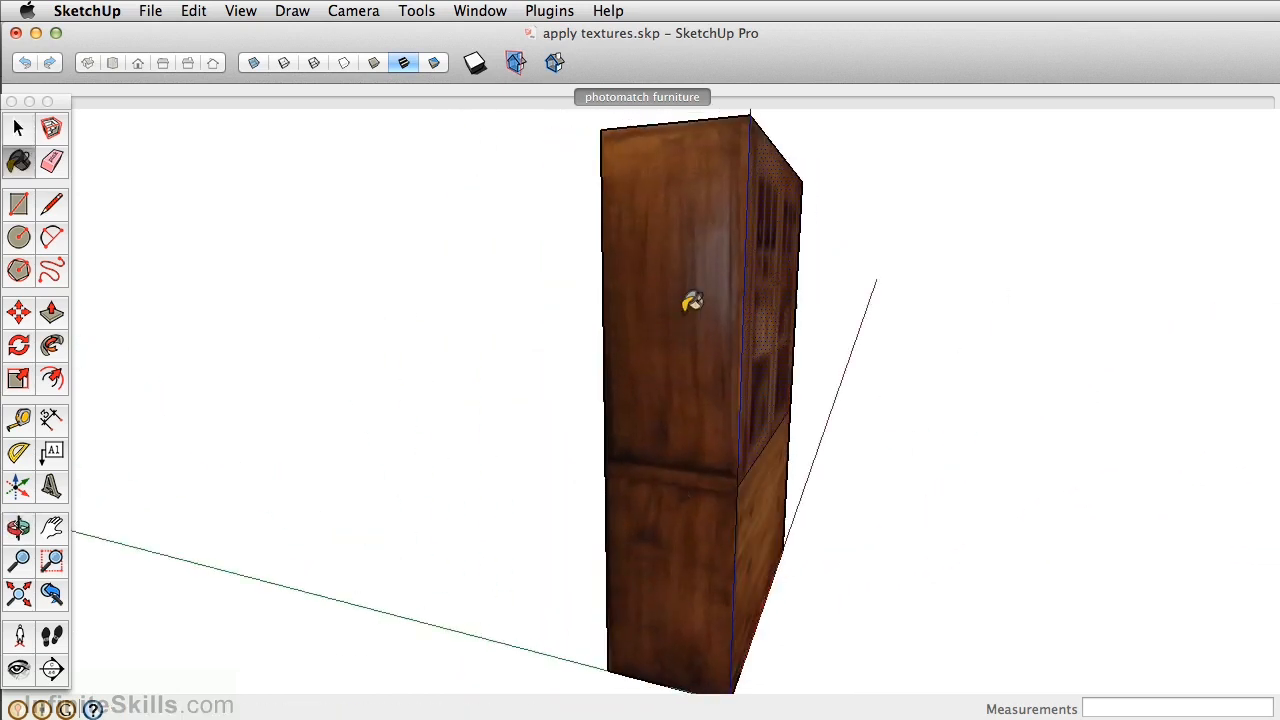
{"action": "key", "text": "super"}
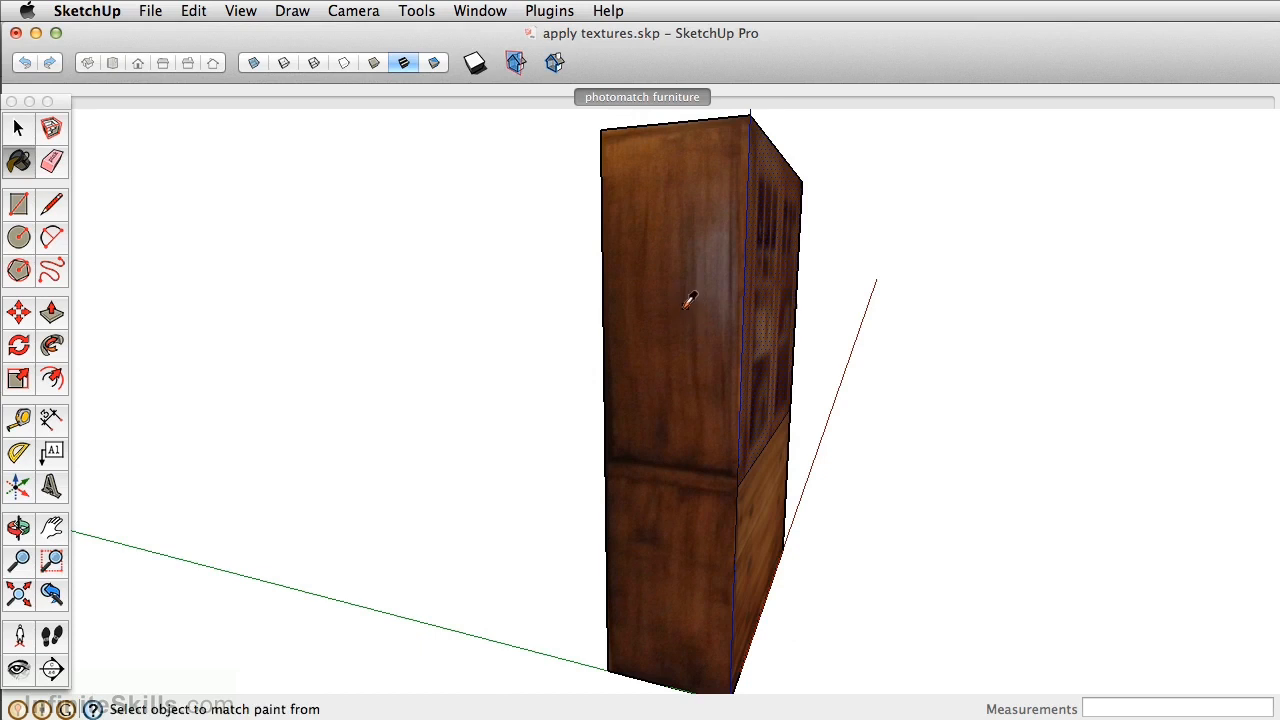
{"action": "middle_click_drag", "start_coordinate": [800, 314], "coordinate": [703, 349]}
{"action": "left_click", "coordinate": [708, 344]}
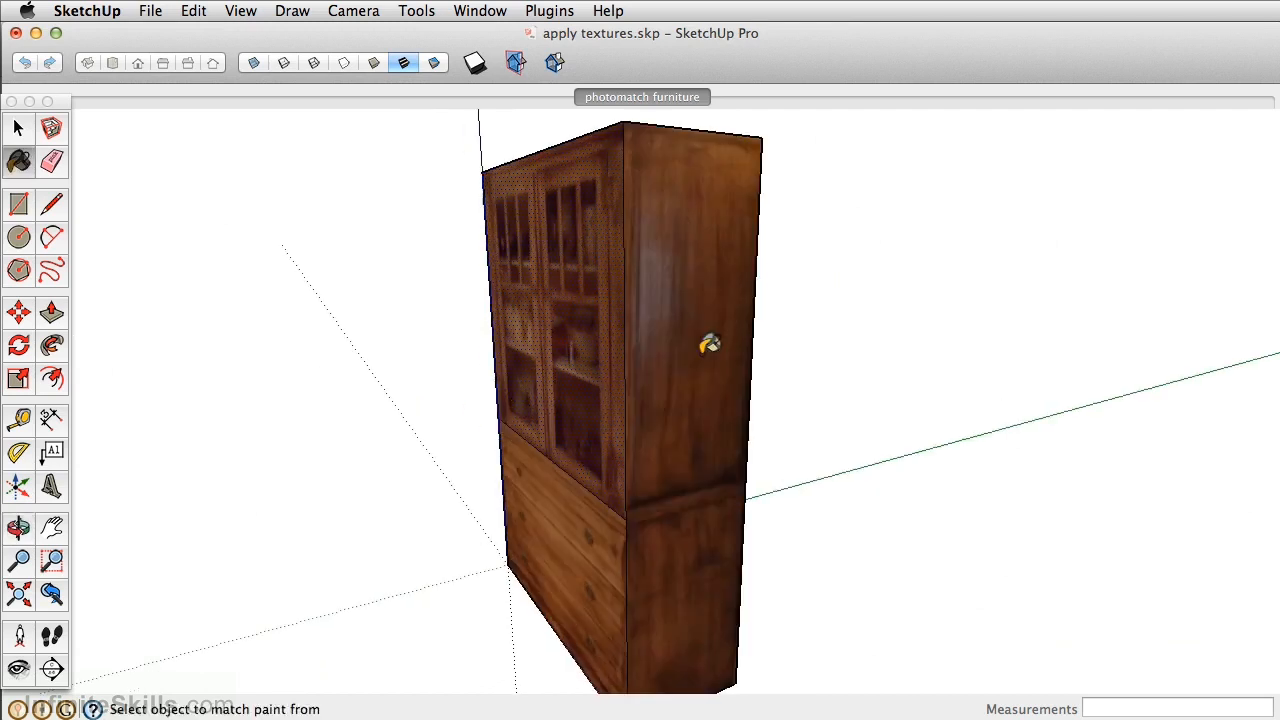
{"action": "mouse_move", "coordinate": [474, 497]}
{"action": "middle_mouse_down"}
{"action": "mouse_move", "coordinate": [851, 497]}
{"action": "mouse_move", "coordinate": [1025, 481]}
{"action": "middle_mouse_up"}
{"action": "middle_click_drag", "start_coordinate": [523, 516], "coordinate": [650, 517]}
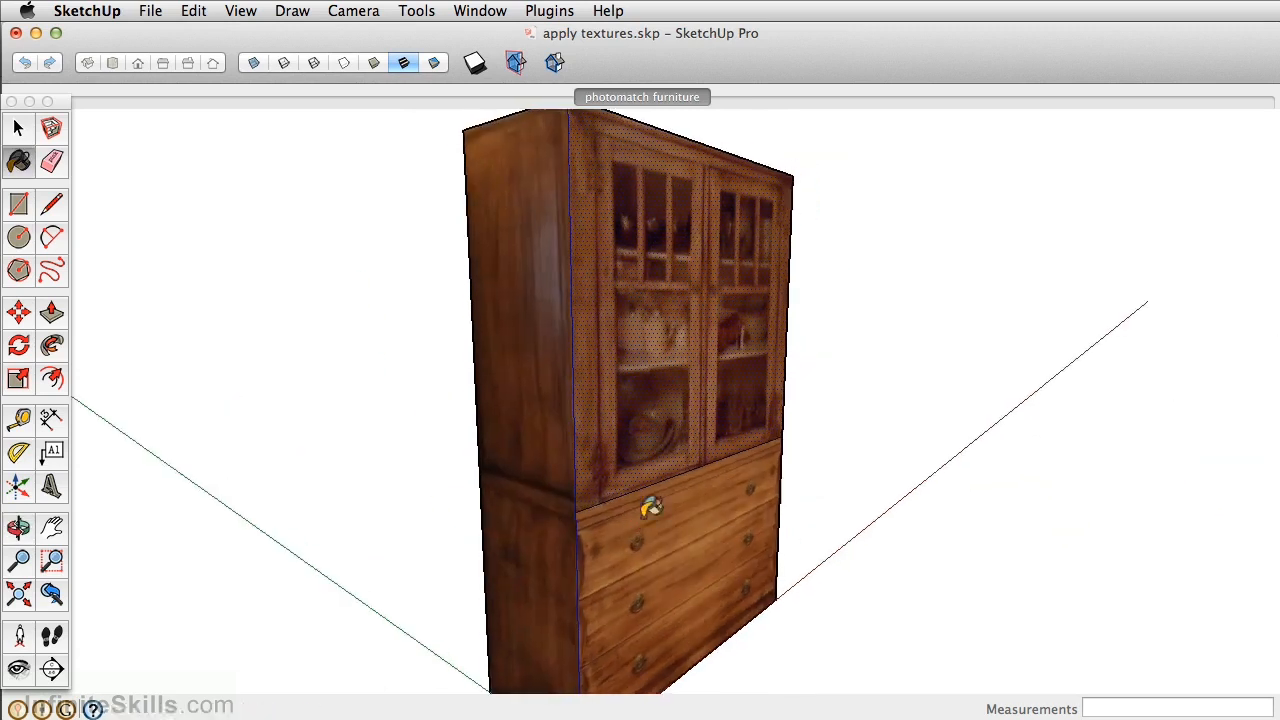
{"action": "mouse_move", "coordinate": [739, 461]}
{"action": "middle_mouse_down"}
{"action": "mouse_move", "coordinate": [743, 402]}
{"action": "mouse_move", "coordinate": [204, 485]}
{"action": "mouse_move", "coordinate": [126, 470]}
{"action": "middle_mouse_up"}
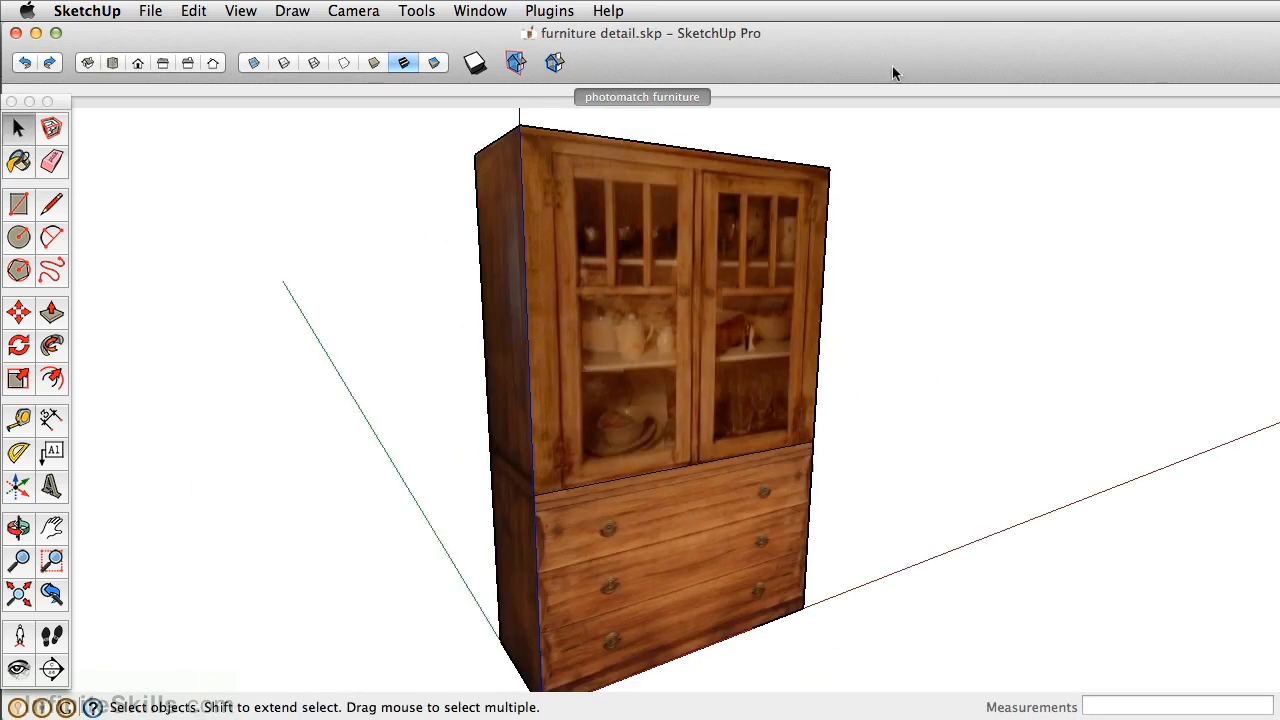
Push the upper door face back from the drawer base by about 13/16".
{"action": "middle_click_drag", "start_coordinate": [572, 244], "coordinate": [681, 386]}
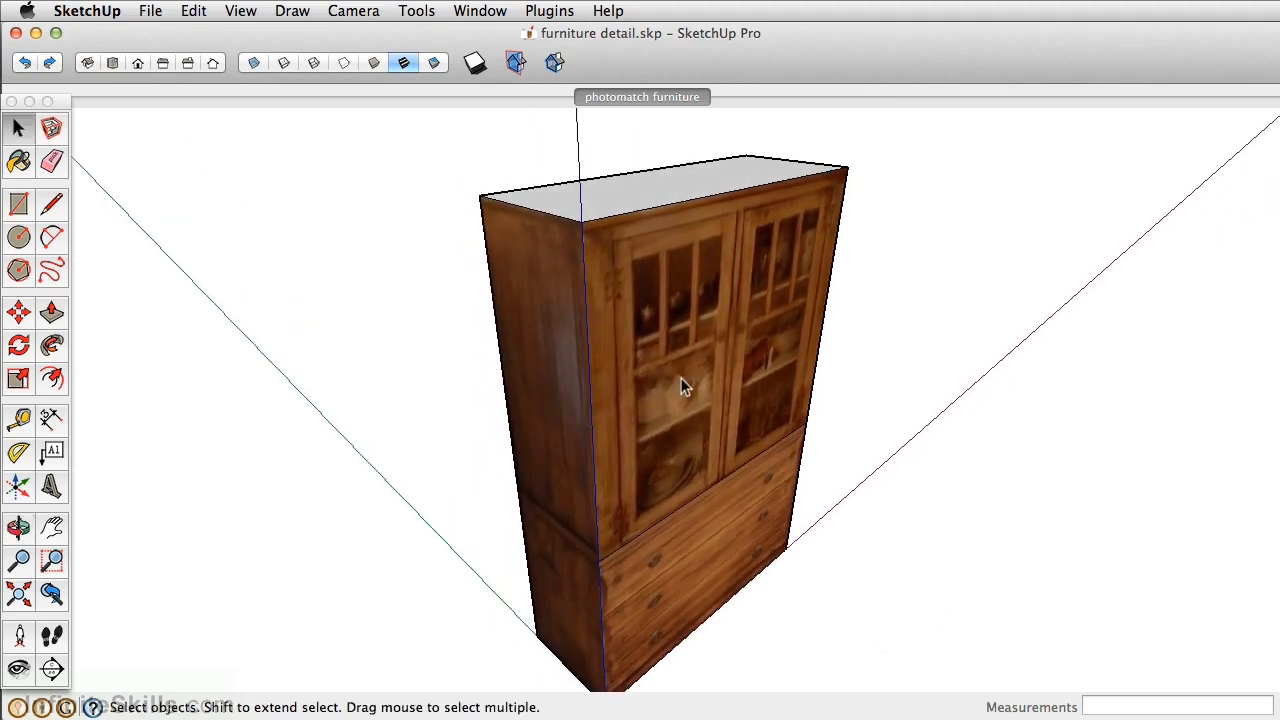
{"action": "key", "text": "p"}
{"action": "left_click", "coordinate": [677, 377]}
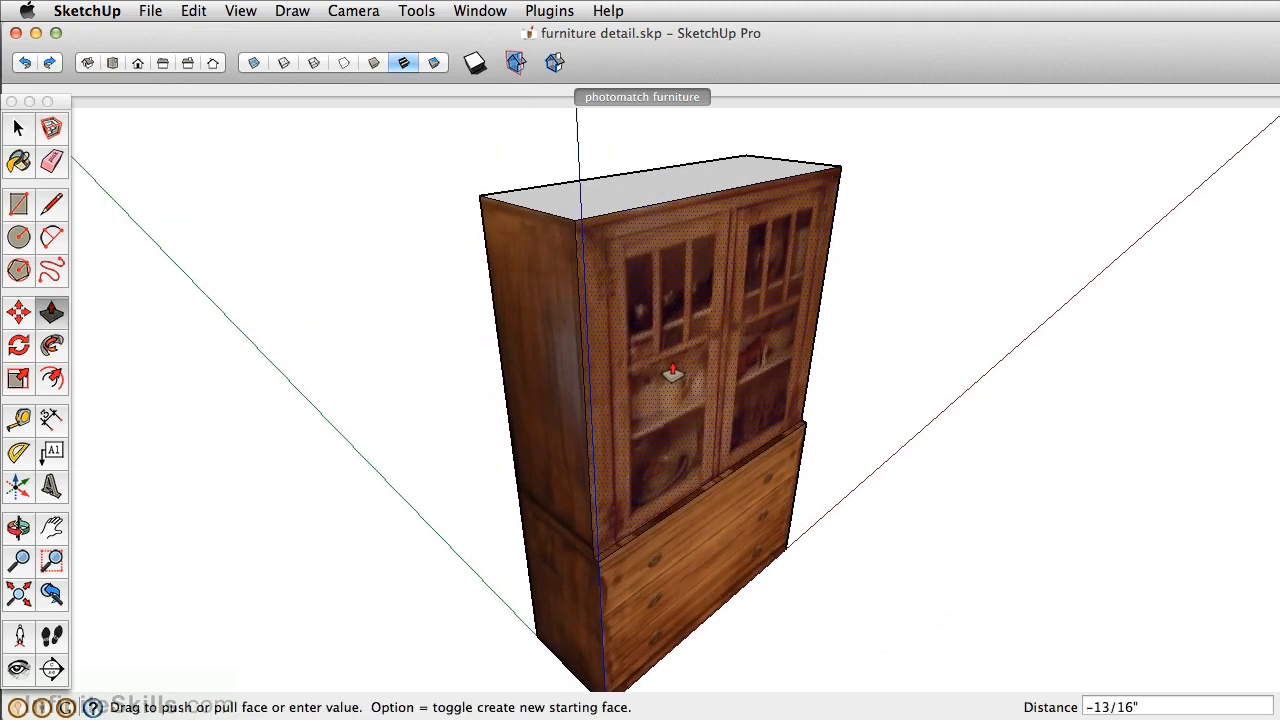
{"action": "key", "text": "Return"}
Offset the outline of the cabinet's top face outward by .5".
{"action": "middle_click_drag", "start_coordinate": [671, 242], "coordinate": [680, 379]}
{"action": "scroll", "coordinate": [662, 365], "scroll_direction": "up", "scroll_amount": 4}
{"action": "key", "text": "f"}
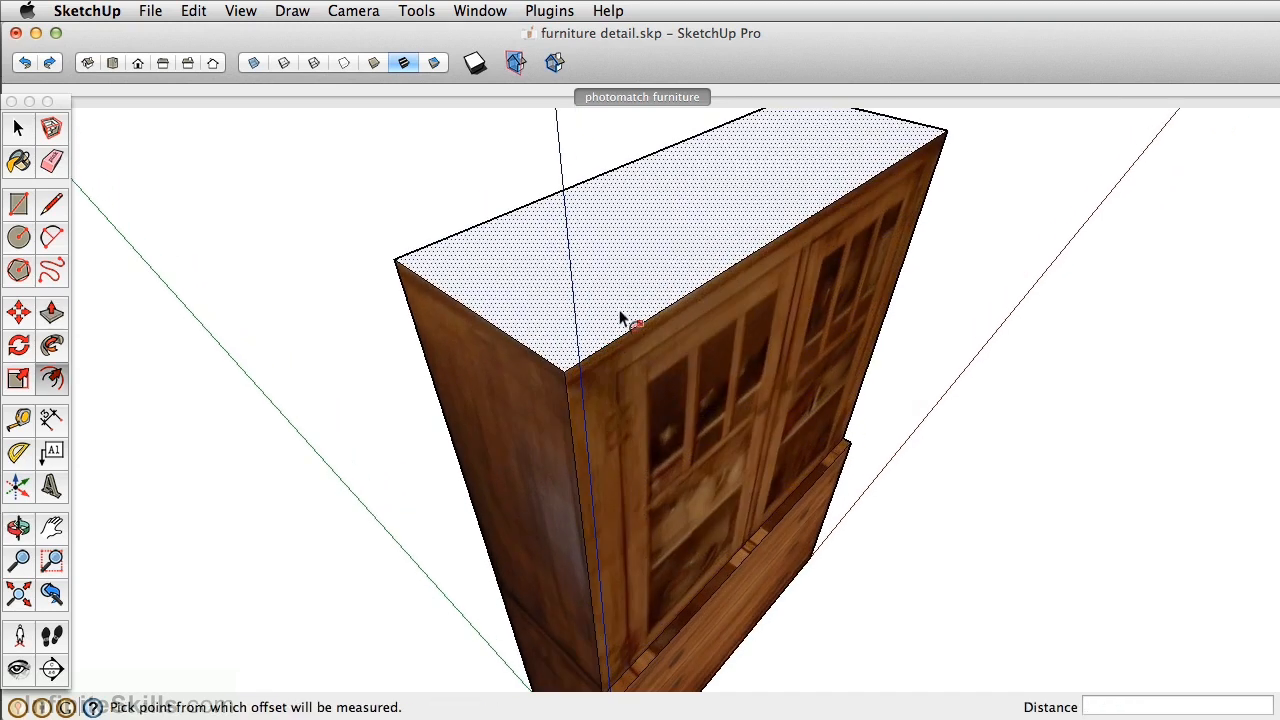
{"action": "left_click", "coordinate": [628, 313]}
{"action": "type", "text": ".5"}
{"action": "key", "text": "Return"}
Extrude the overhanging rim around the cabinet top downward by 3/4" with Push/Pull.
{"action": "key", "text": "p"}
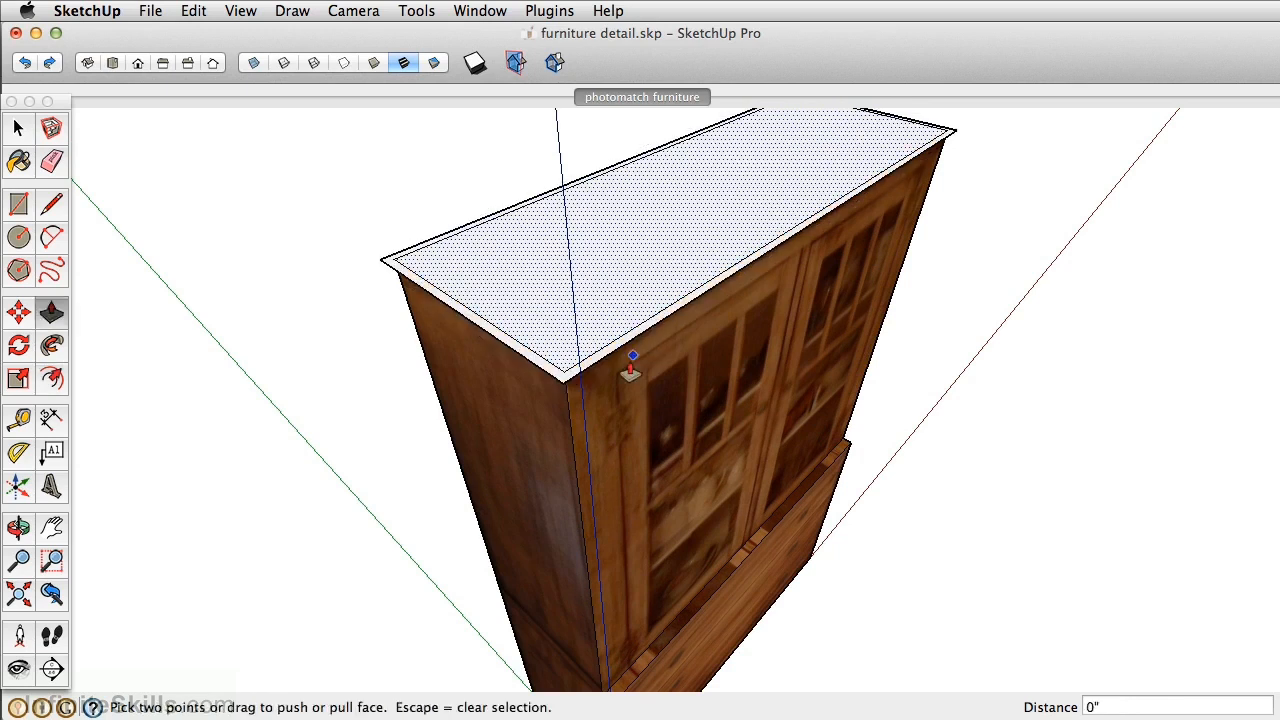
{"action": "scroll", "coordinate": [634, 366], "scroll_direction": "up", "scroll_amount": 4}
{"action": "middle_click_drag", "start_coordinate": [545, 380], "coordinate": [414, 246]}
{"action": "key", "text": "space"}
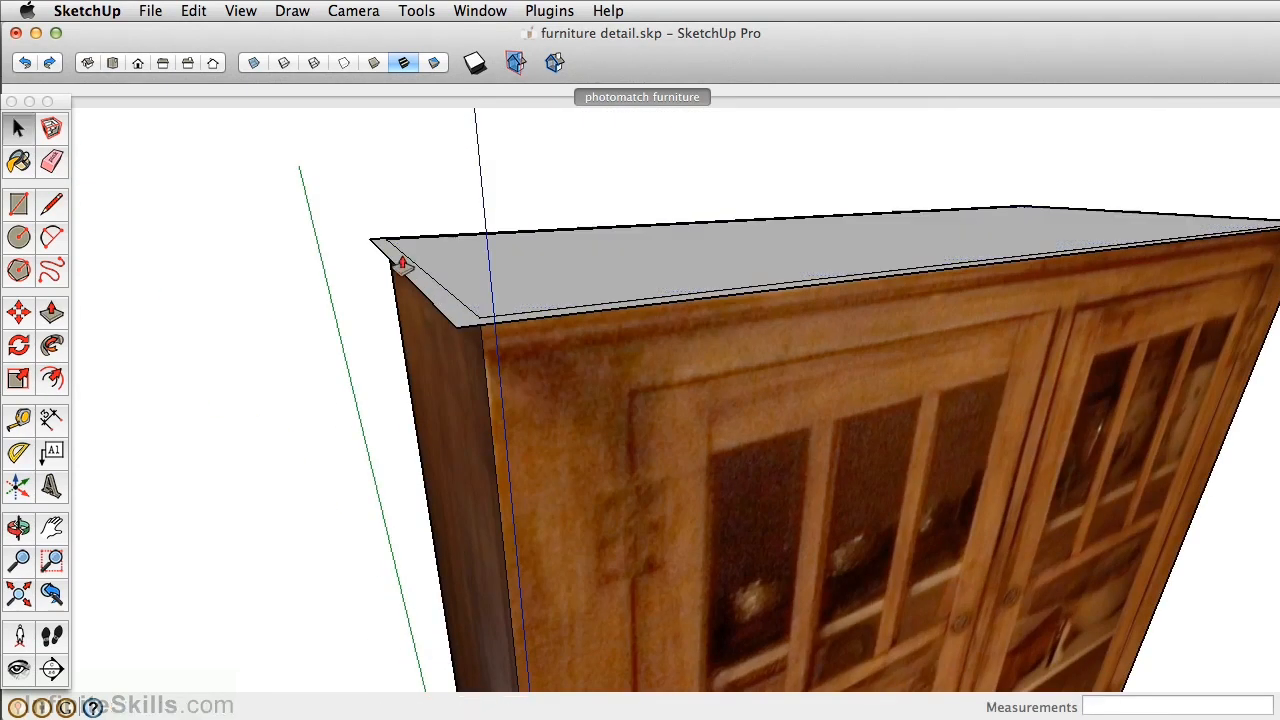
{"action": "key", "text": "p"}
{"action": "left_click_drag", "start_coordinate": [403, 277], "coordinate": [411, 300]}
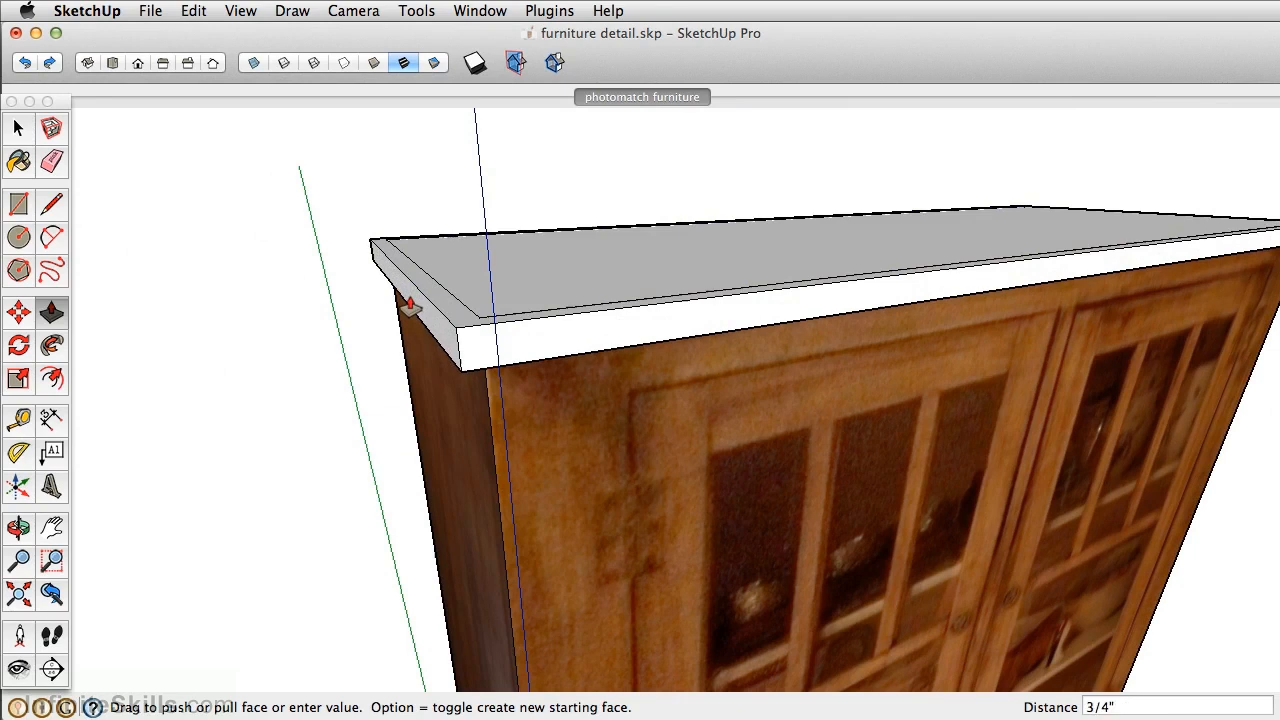
Paint the side and front edges of the overhanging rim with wood textures sampled from the adjacent cabinet faces.
{"action": "middle_click_drag", "start_coordinate": [371, 357], "coordinate": [628, 273]}
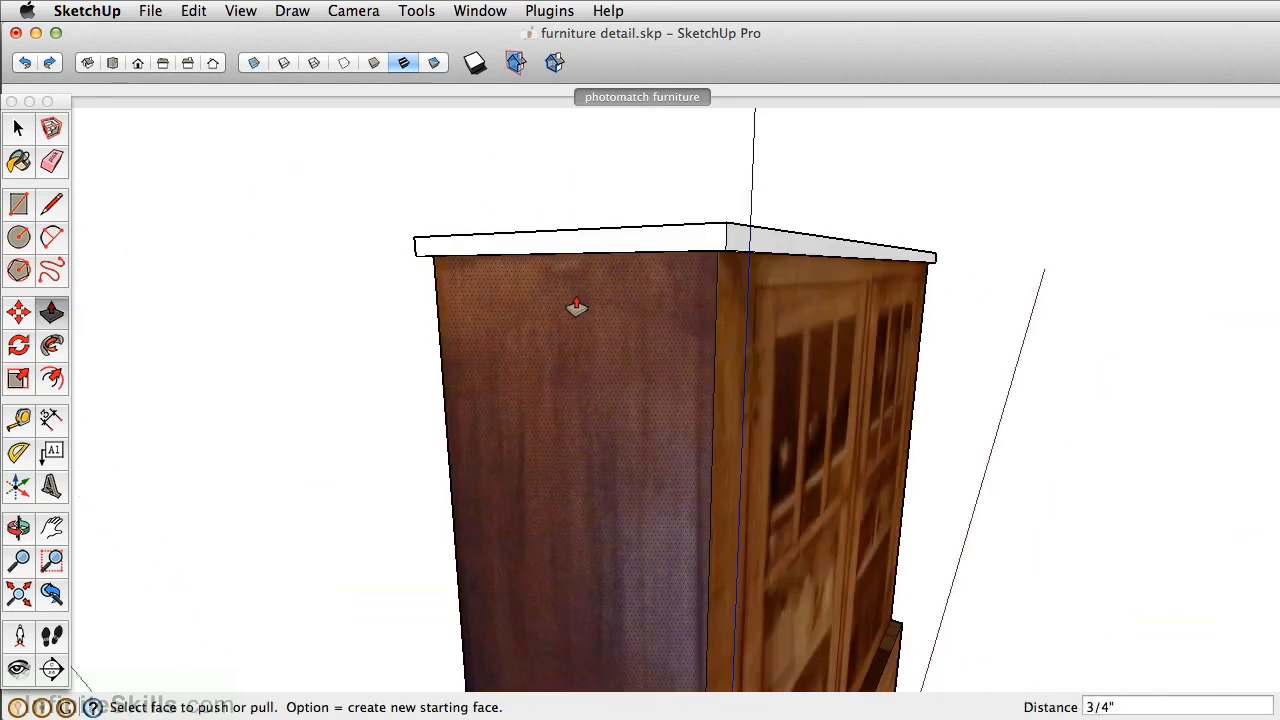
{"action": "key", "text": "b"}
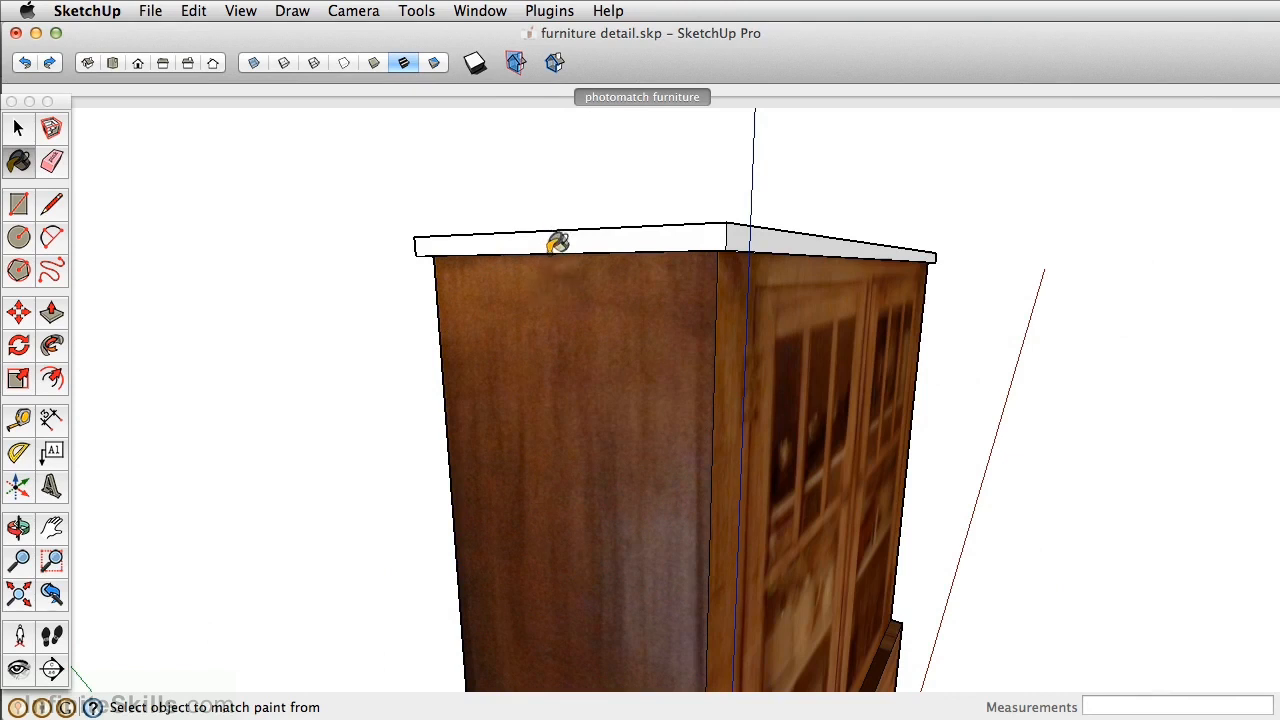
{"action": "mouse_move", "coordinate": [766, 277]}
{"action": "middle_mouse_down"}
{"action": "mouse_move", "coordinate": [675, 252]}
{"action": "mouse_move", "coordinate": [693, 248]}
{"action": "middle_mouse_up"}
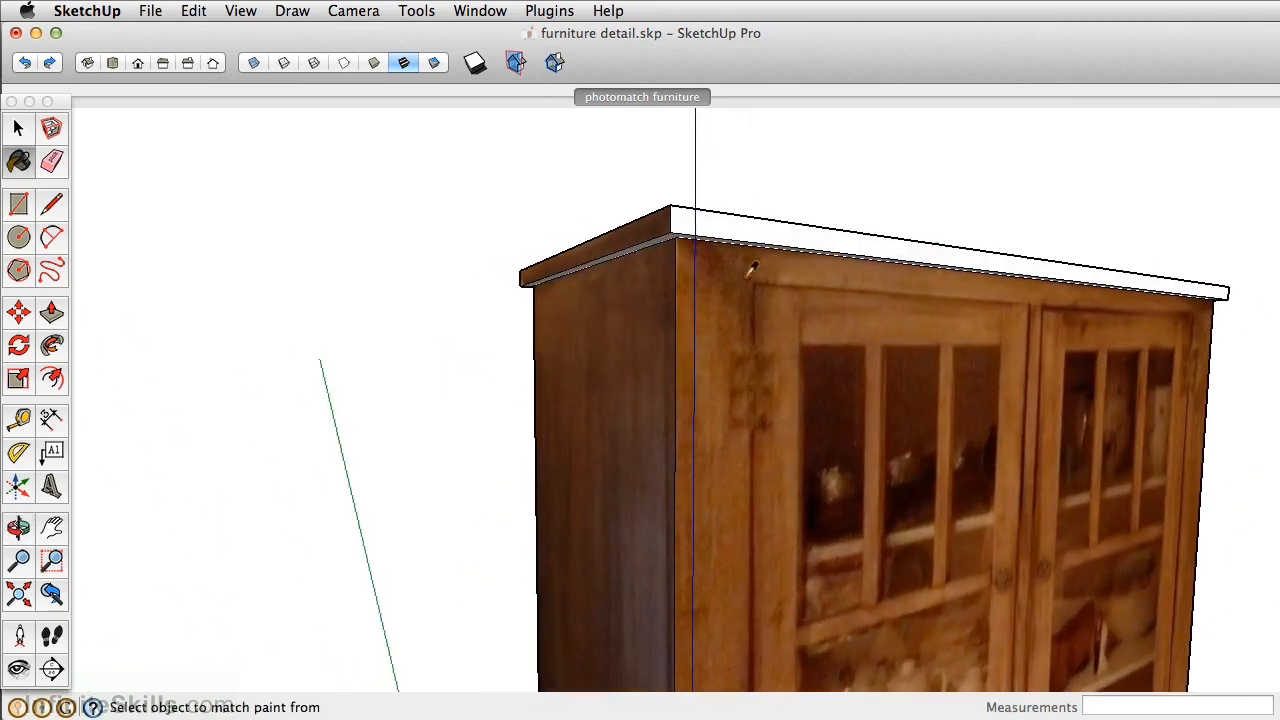
{"action": "left_click", "coordinate": [740, 220]}
{"action": "mouse_move", "coordinate": [740, 217]}
{"action": "middle_mouse_down"}
{"action": "mouse_move", "coordinate": [918, 262]}
{"action": "mouse_move", "coordinate": [226, 249]}
{"action": "mouse_move", "coordinate": [720, 334]}
{"action": "mouse_move", "coordinate": [829, 271]}
{"action": "middle_mouse_up"}
{"action": "left_click", "coordinate": [835, 150]}
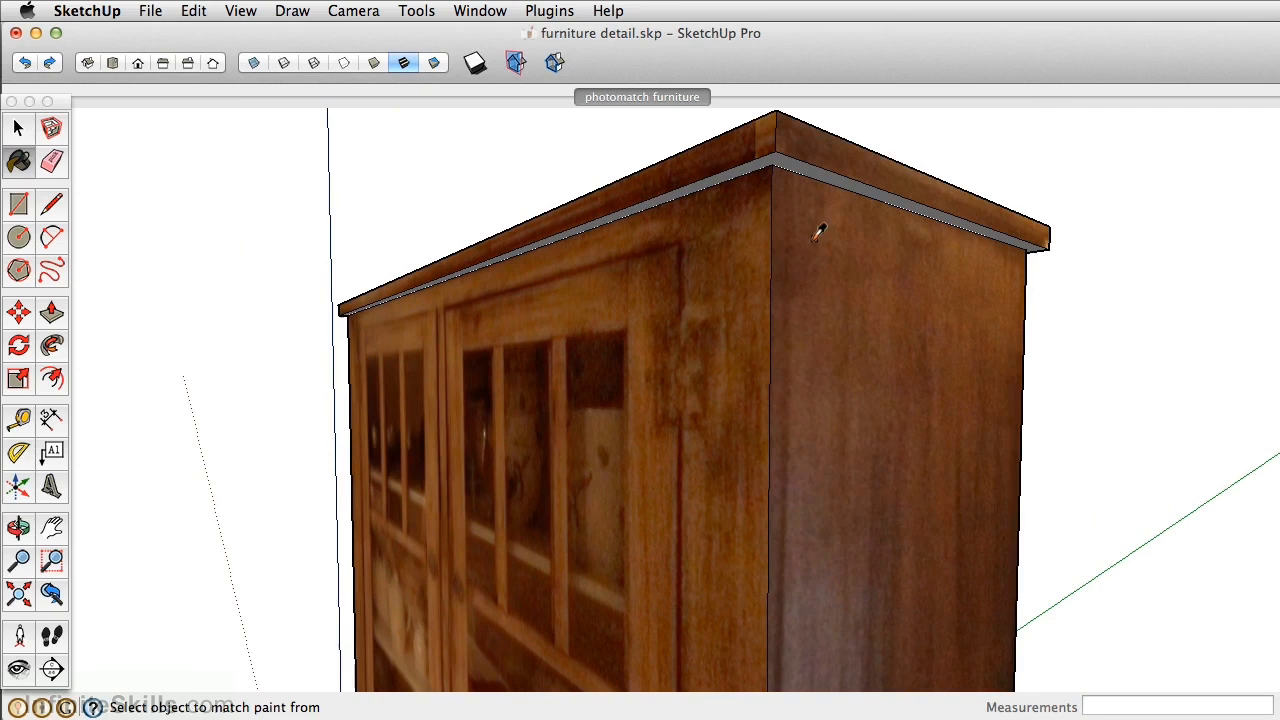
{"action": "left_click", "coordinate": [781, 157]}
Try to paint the cabinet's top face with the wood texture sampled from the side face.
{"action": "middle_click_drag", "start_coordinate": [788, 150], "coordinate": [914, 397]}
{"action": "middle_click_drag", "start_coordinate": [572, 414], "coordinate": [628, 521]}
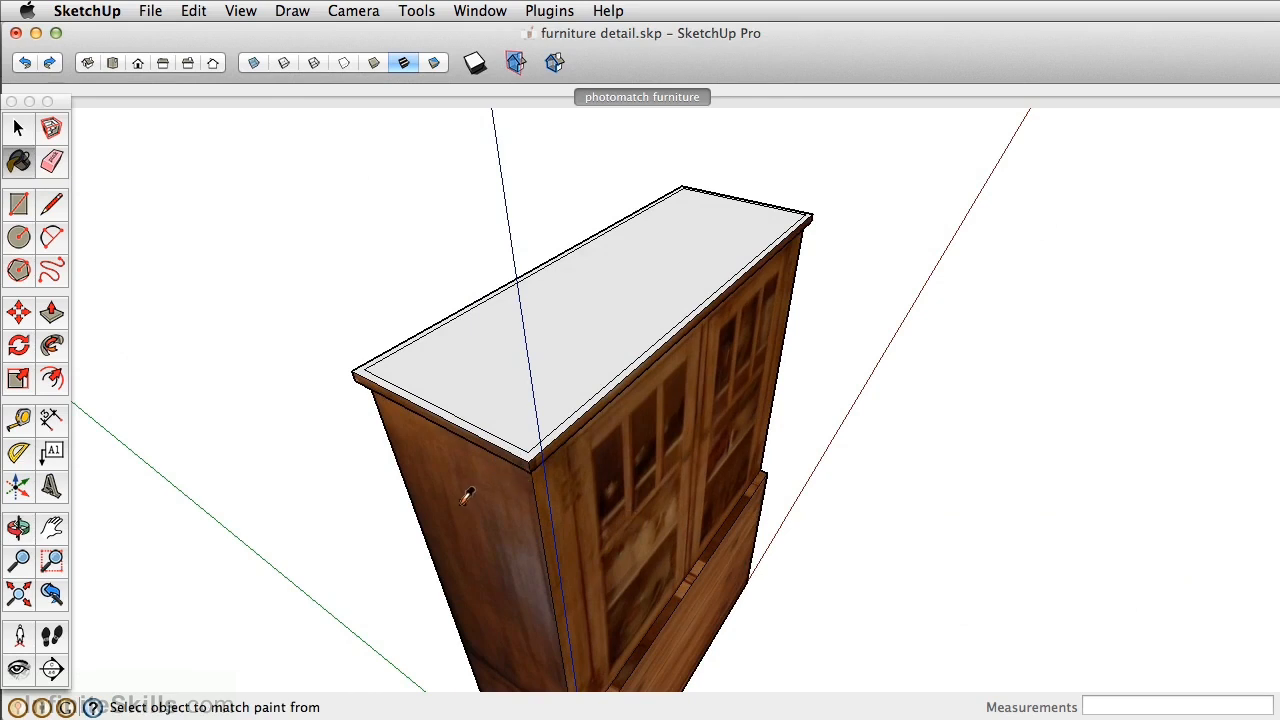
{"action": "left_click", "coordinate": [500, 380]}
{"action": "middle_click_drag", "start_coordinate": [500, 380], "coordinate": [540, 163]}
Make the side face's texture unique, and paint the cabinet's top face with that unique texture.
{"action": "key", "text": "space"}
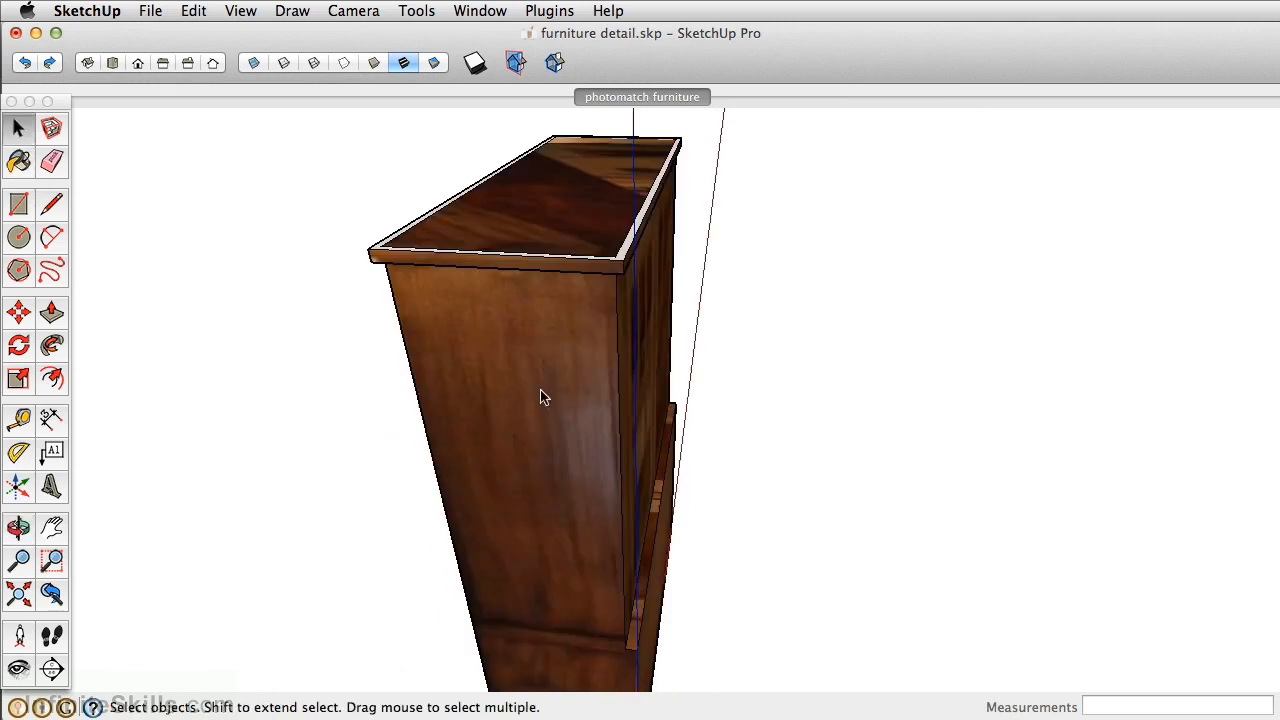
{"action": "right_click", "coordinate": [541, 397]}
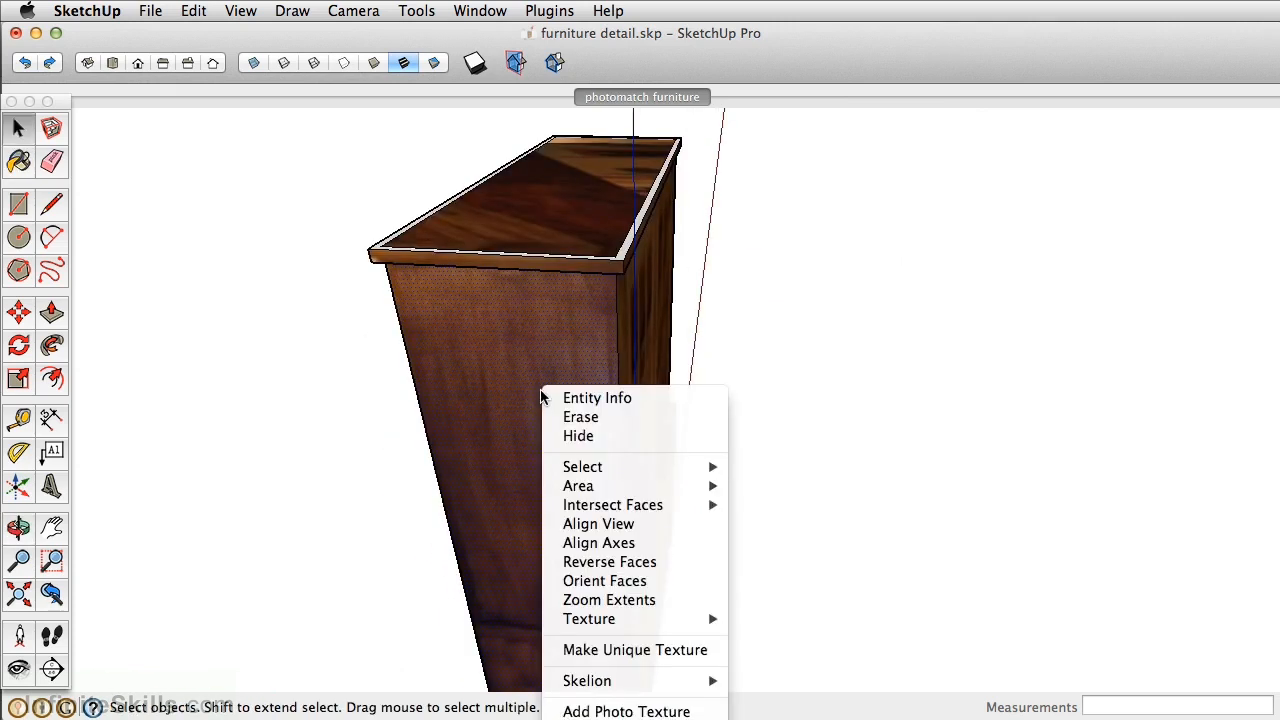
{"action": "left_click", "coordinate": [636, 652]}
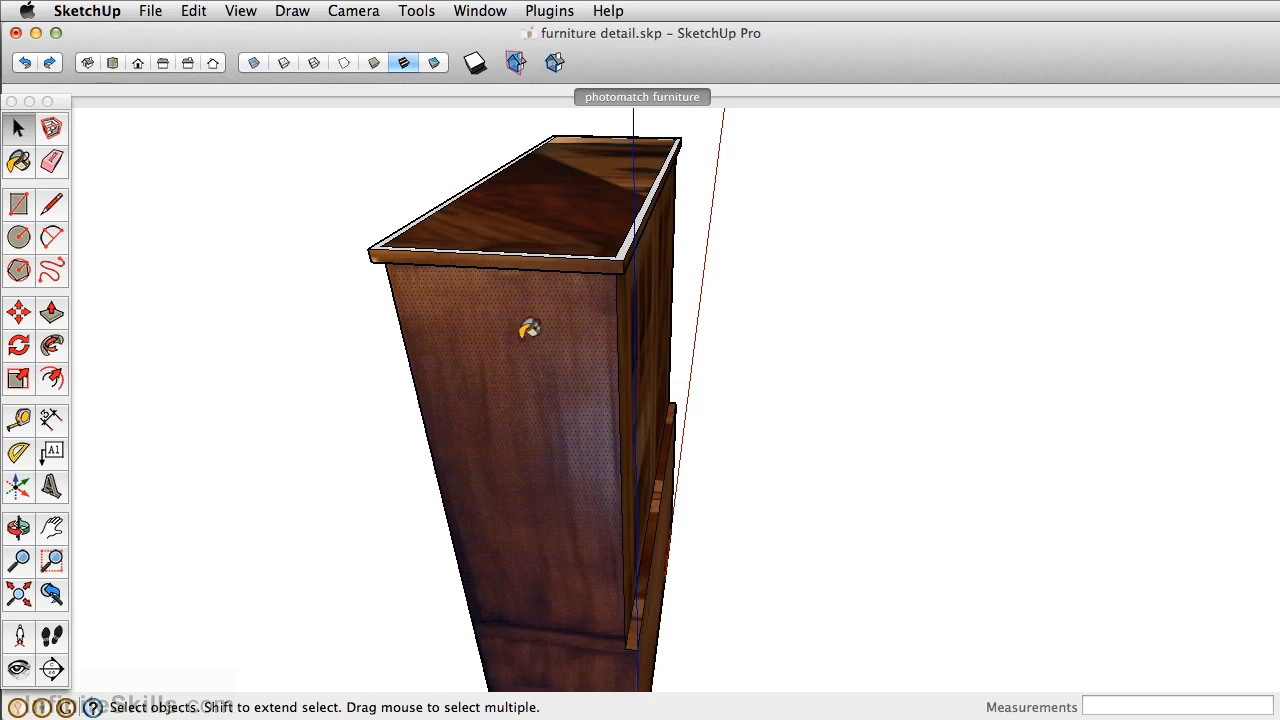
{"action": "key", "text": "b"}
{"action": "mouse_move", "coordinate": [551, 237]}
{"action": "middle_mouse_down"}
{"action": "mouse_move", "coordinate": [534, 277]}
{"action": "mouse_move", "coordinate": [557, 329]}
{"action": "middle_mouse_up"}
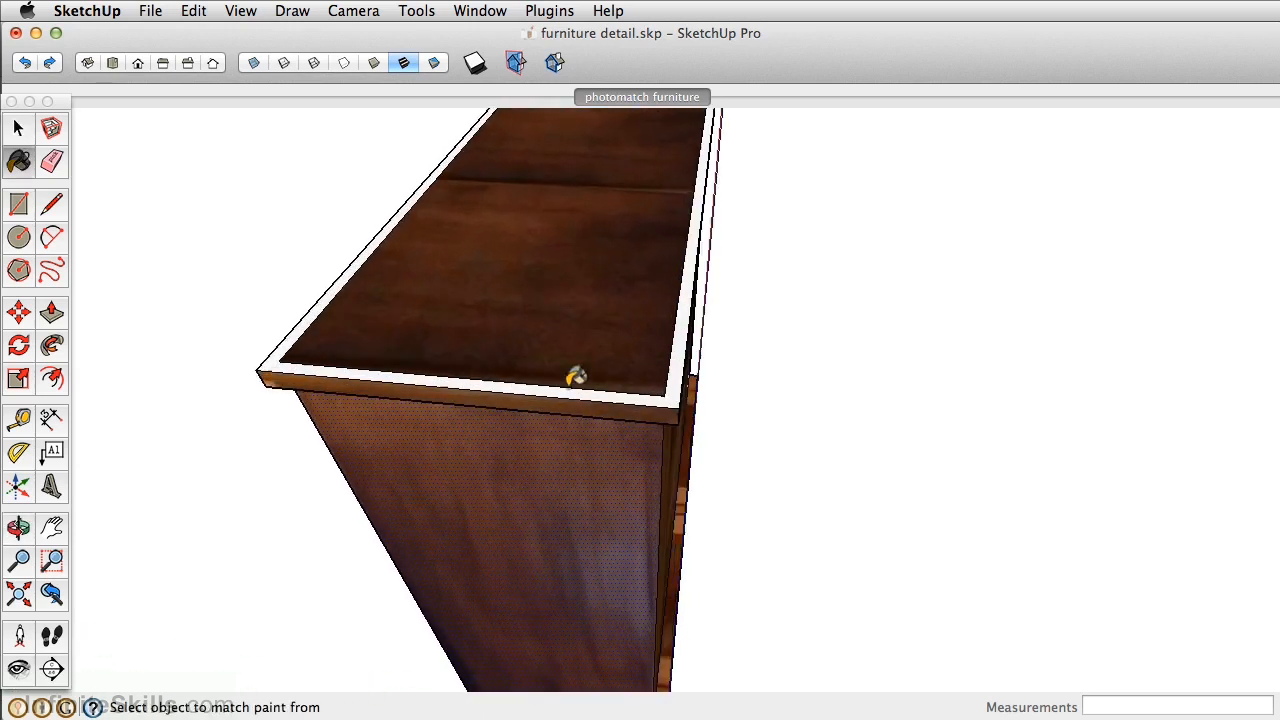
{"action": "mouse_move", "coordinate": [574, 377]}
{"action": "middle_mouse_down"}
{"action": "mouse_move", "coordinate": [523, 334]}
{"action": "mouse_move", "coordinate": [495, 354]}
{"action": "mouse_move", "coordinate": [394, 346]}
{"action": "middle_mouse_up"}
Draw a rectangle around the top drawer front, spanning the full width of the cabinet base.
{"action": "key", "text": "space"}
{"action": "middle_click_drag", "start_coordinate": [562, 528], "coordinate": [465, 444], "text": "shift"}
{"action": "scroll", "coordinate": [492, 454], "scroll_direction": "up", "scroll_amount": 5}
{"action": "scroll", "coordinate": [325, 397], "scroll_direction": "up", "scroll_amount": 1}
{"action": "key", "text": "r"}
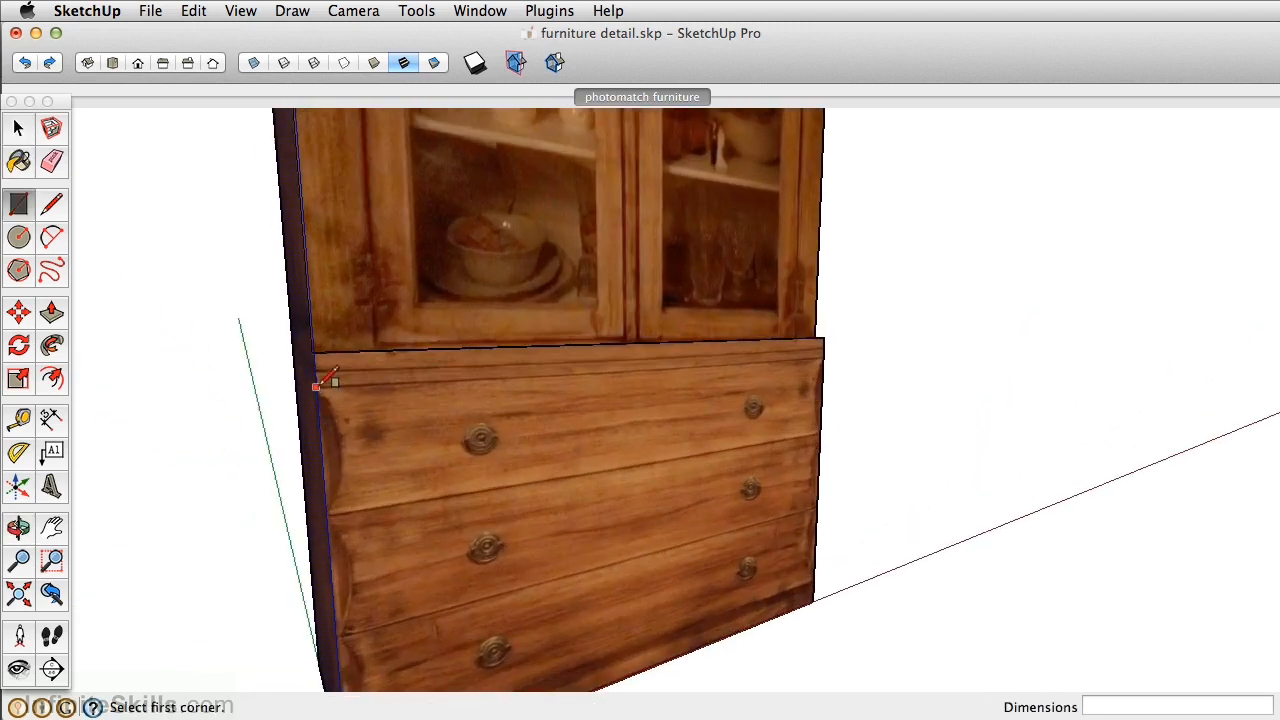
{"action": "left_click", "coordinate": [316, 386]}
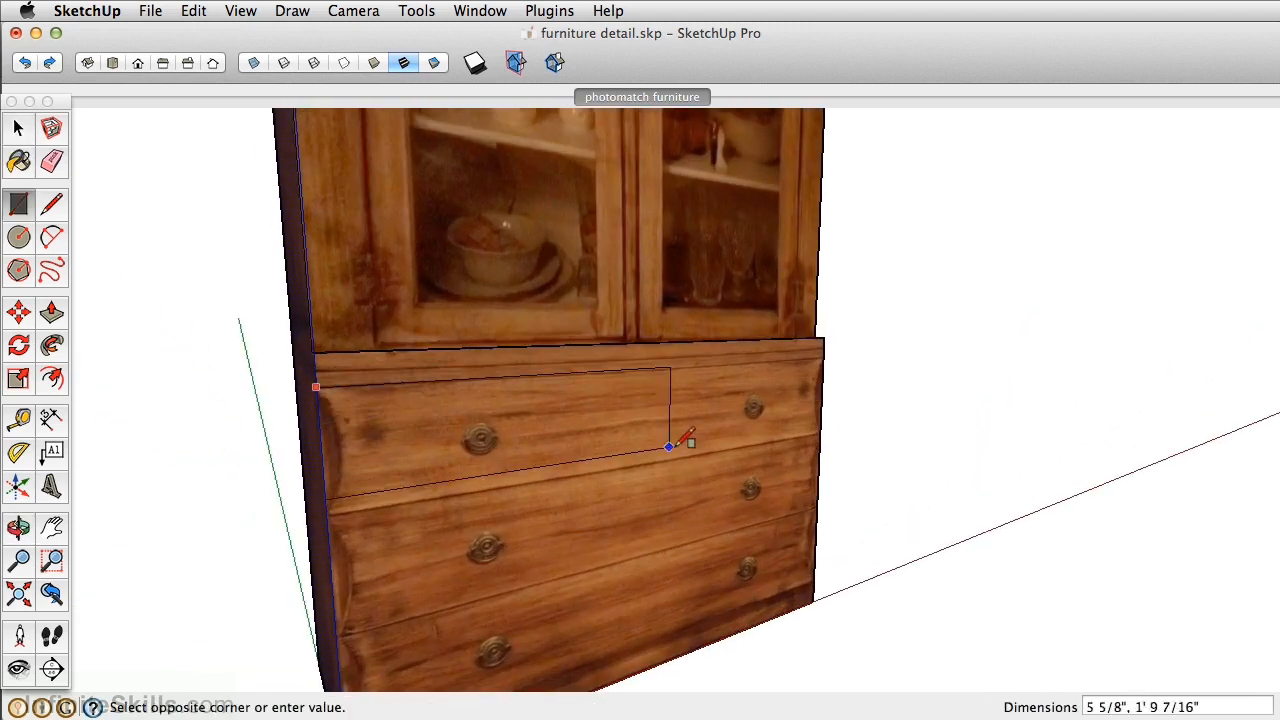
{"action": "left_click", "coordinate": [823, 423]}
Draw an arc with a chord of about 5" at the left end of the top drawer, following the dark curve in the photo.
{"action": "middle_click_drag", "start_coordinate": [468, 463], "coordinate": [435, 392]}
{"action": "scroll", "coordinate": [410, 380], "scroll_direction": "up", "scroll_amount": 3}
{"action": "key", "text": "a"}
{"action": "left_click", "coordinate": [400, 355]}
{"action": "key", "text": "Escape"}
{"action": "left_click", "coordinate": [402, 552]}
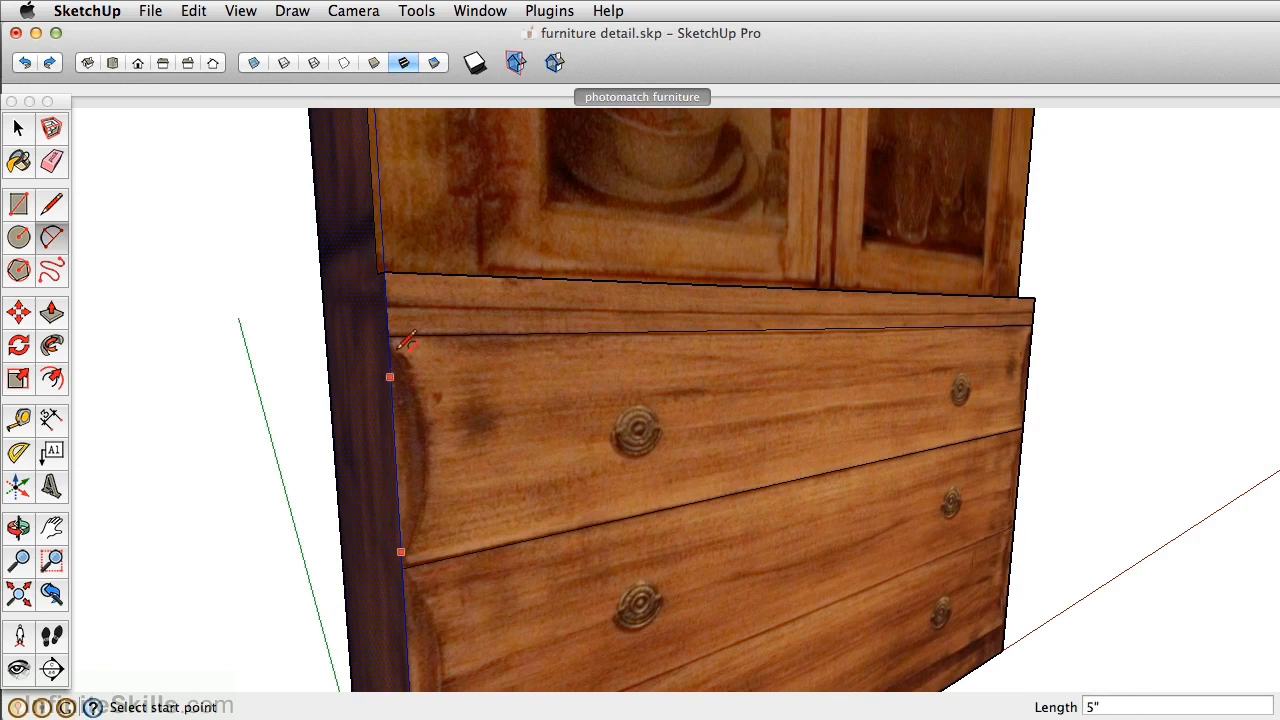
{"action": "left_click", "coordinate": [391, 343]}
{"action": "left_click", "coordinate": [425, 428]}
Copy the arc along the red axis to the opposite end of the top drawer.
{"action": "key", "text": "space"}
{"action": "left_click", "coordinate": [424, 428]}
{"action": "middle_click_drag", "start_coordinate": [493, 420], "coordinate": [405, 421]}
{"action": "key", "text": "m"}
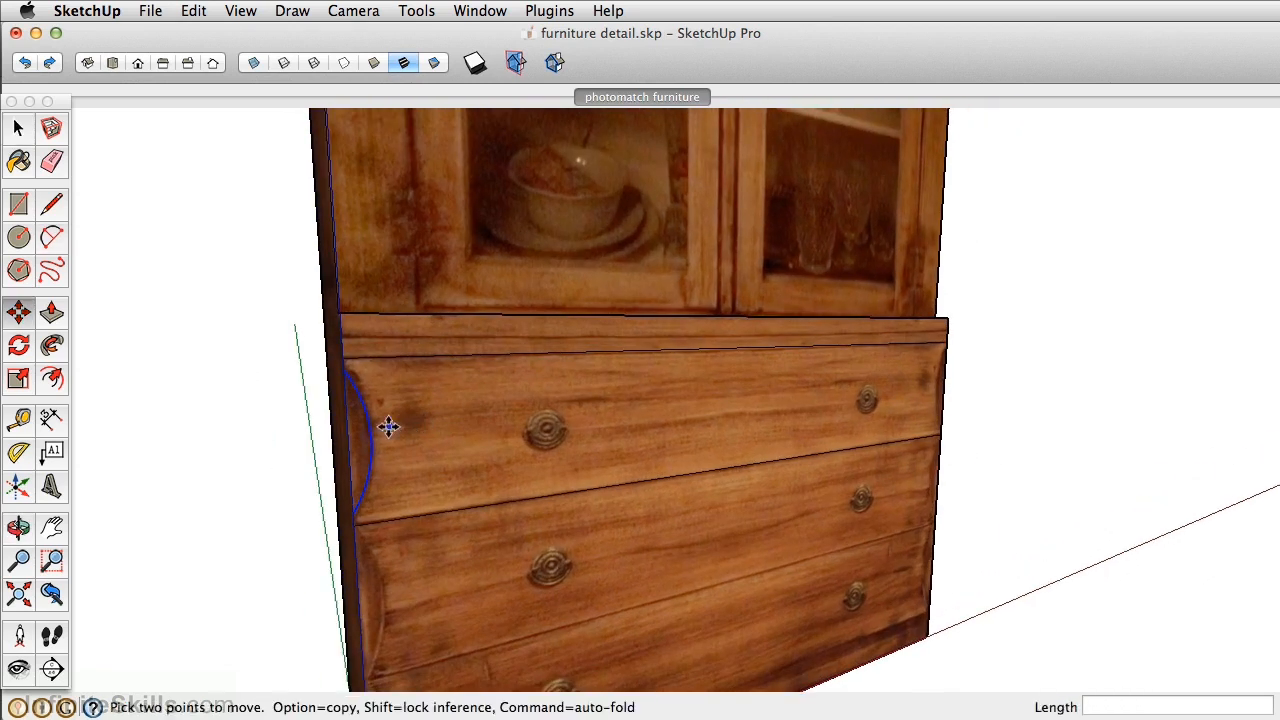
{"action": "left_click", "coordinate": [376, 442]}
{"action": "key", "text": "alt"}
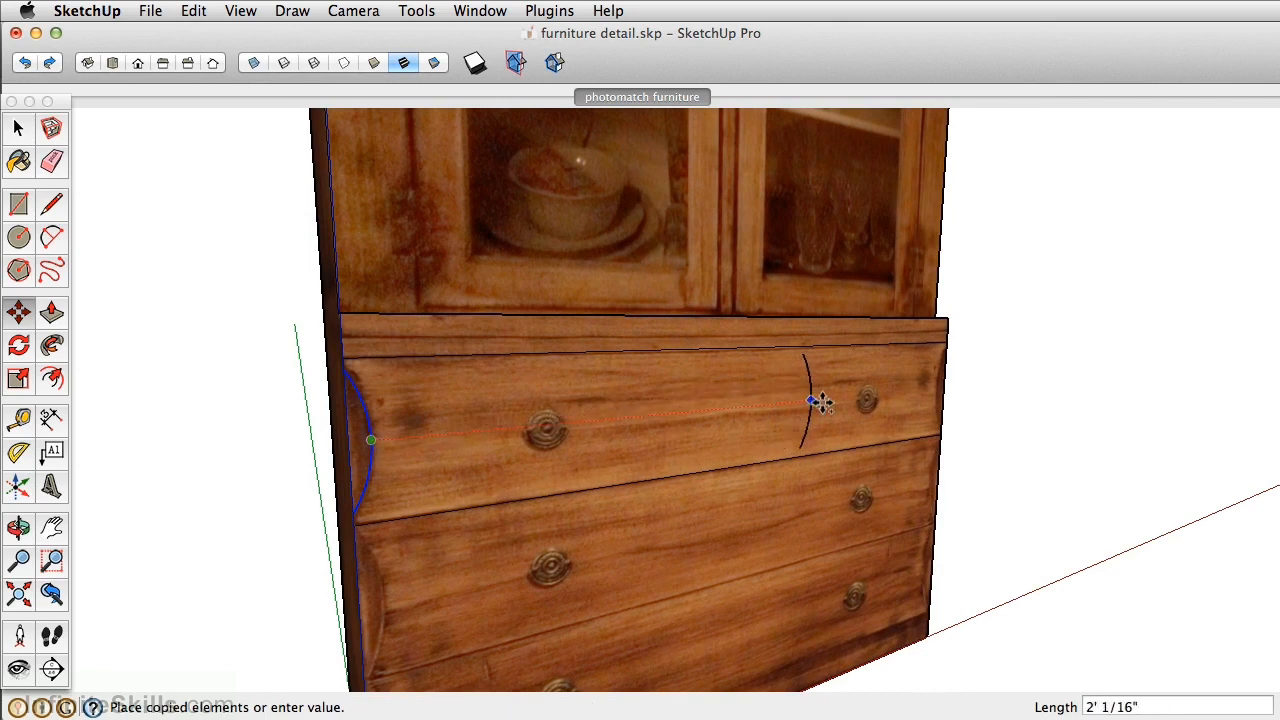
{"action": "left_click", "coordinate": [977, 386]}
Rotate the copied arc a half turn and move it onto the right end of the top drawer, bulging inward.
{"action": "middle_click_drag", "start_coordinate": [977, 386], "coordinate": [777, 391]}
{"action": "key", "text": "q"}
{"action": "left_click", "coordinate": [779, 396]}
{"action": "left_click", "coordinate": [775, 318]}
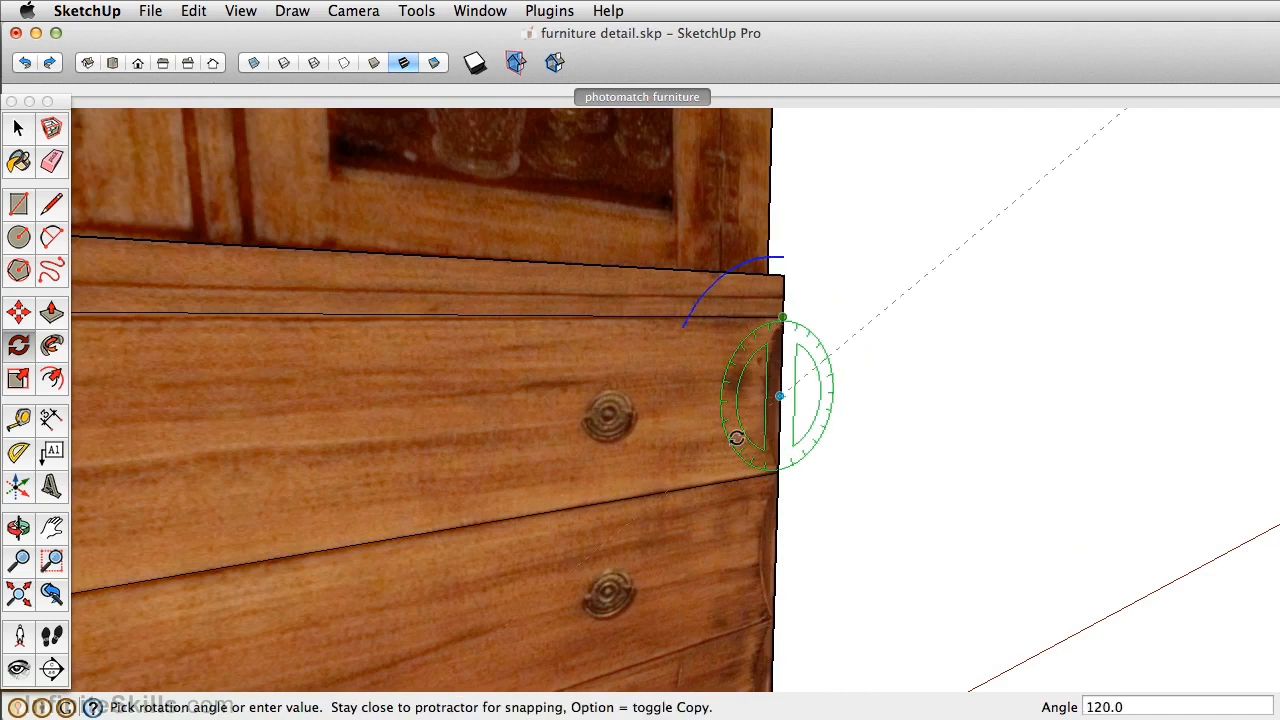
{"action": "left_click", "coordinate": [776, 463]}
{"action": "key", "text": "m"}
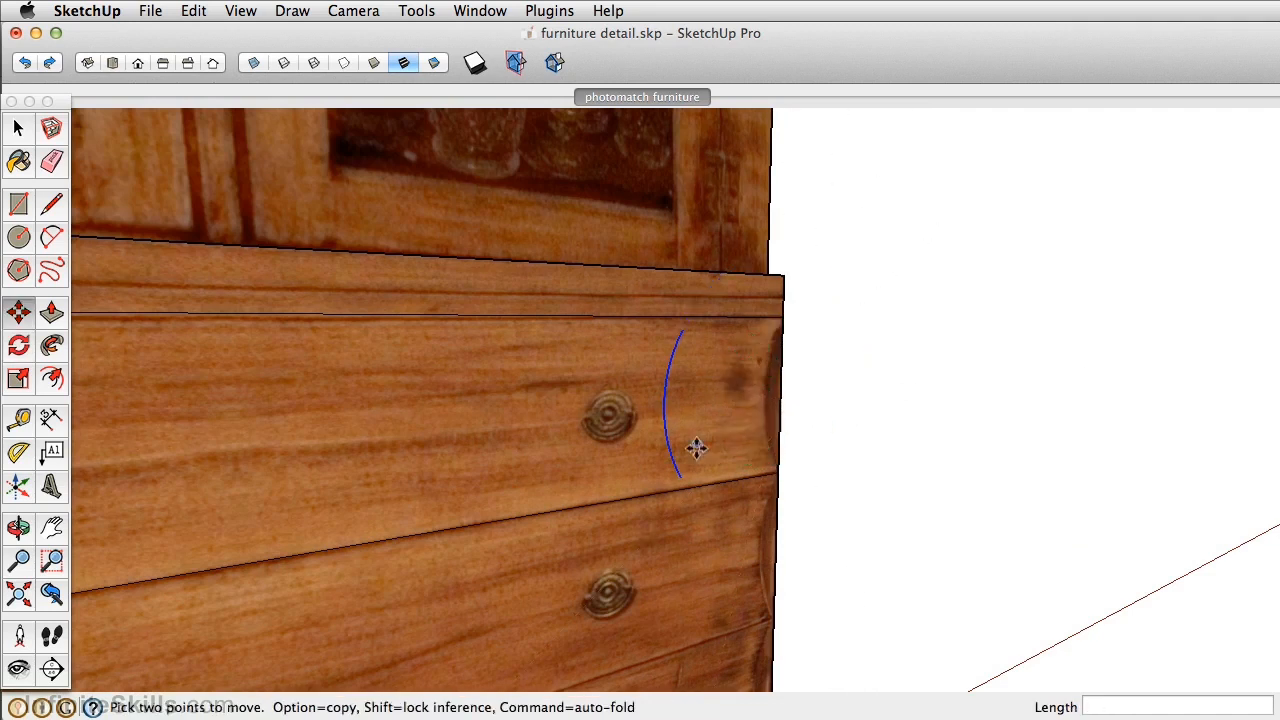
{"action": "left_click", "coordinate": [684, 476]}
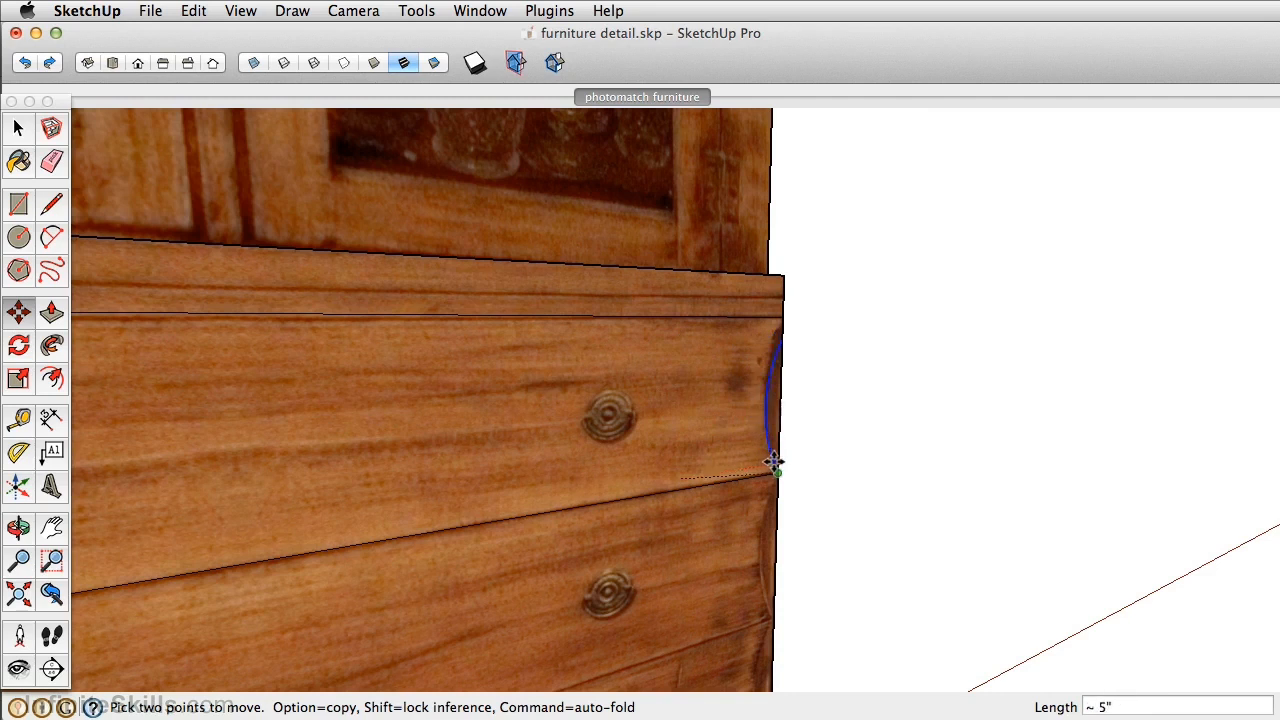
{"action": "left_click", "coordinate": [776, 455]}
Make a component from the top drawer face and its bounding edges, with Replace selection with component enabled.
{"action": "middle_click_drag", "start_coordinate": [776, 455], "coordinate": [651, 374]}
{"action": "key", "text": "space"}
{"action": "left_click", "coordinate": [536, 391]}
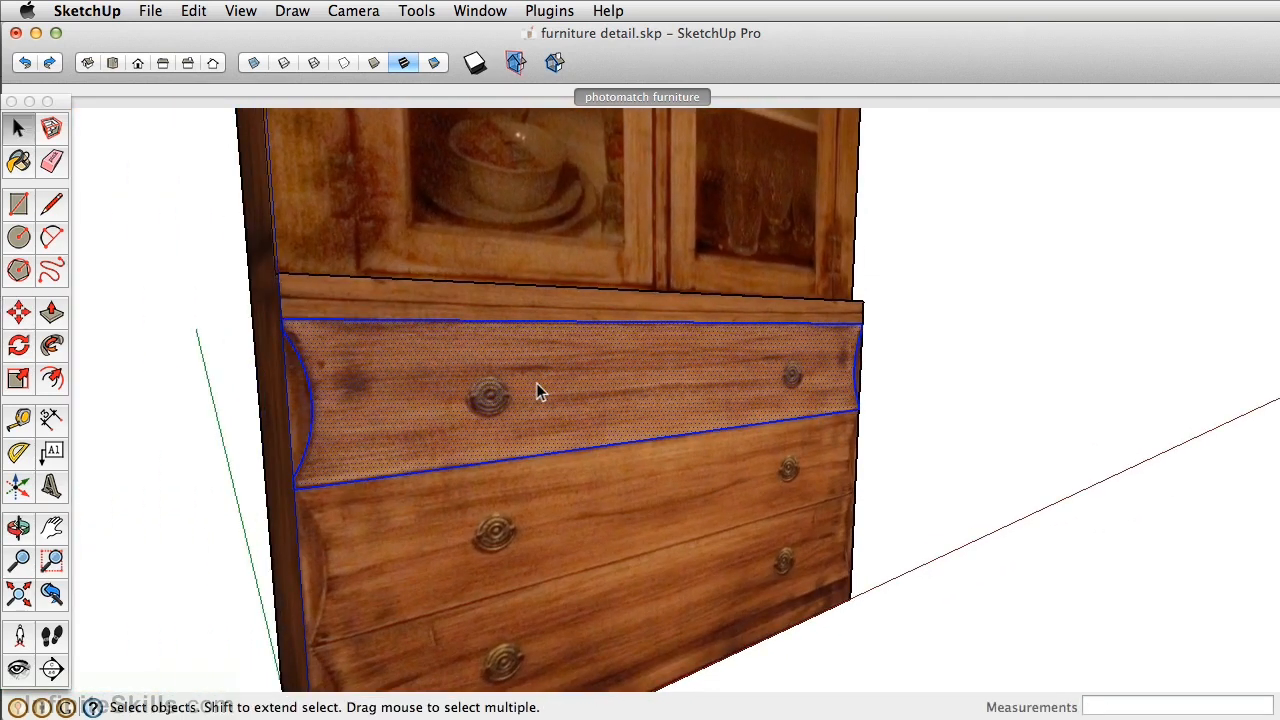
{"action": "right_click", "coordinate": [536, 391]}
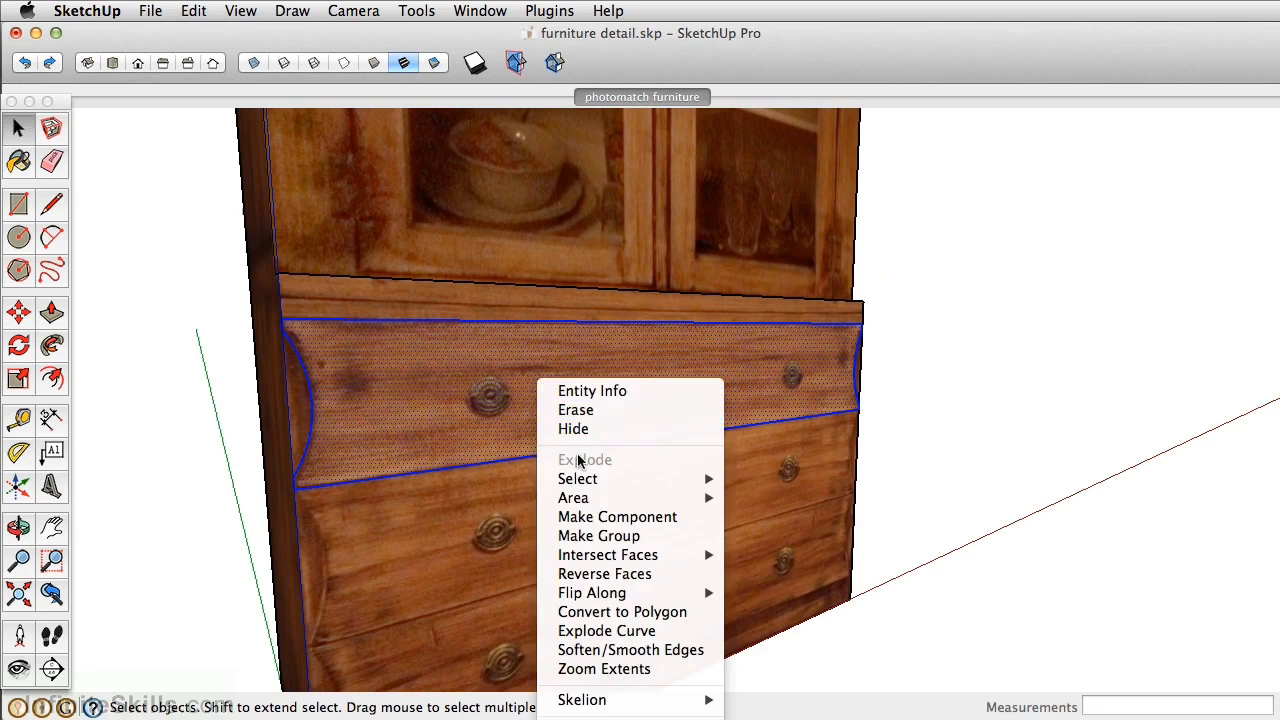
{"action": "left_click", "coordinate": [650, 517]}
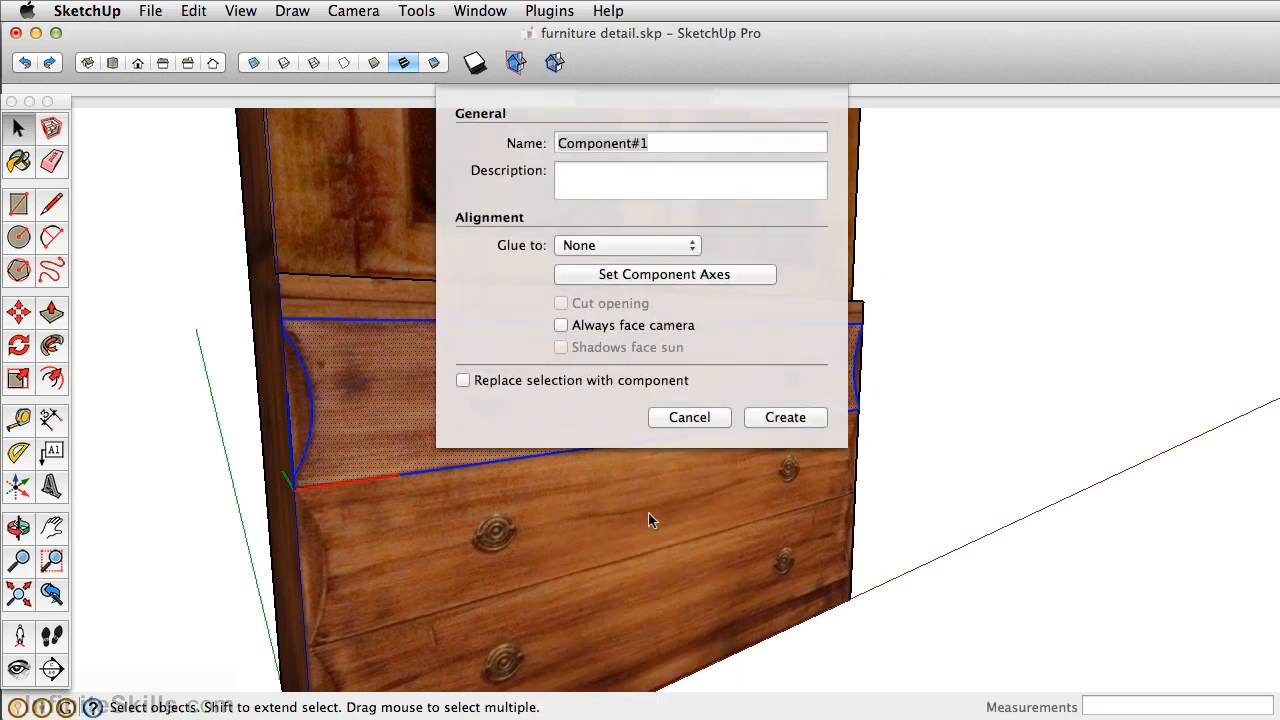
{"action": "left_click", "coordinate": [503, 385]}
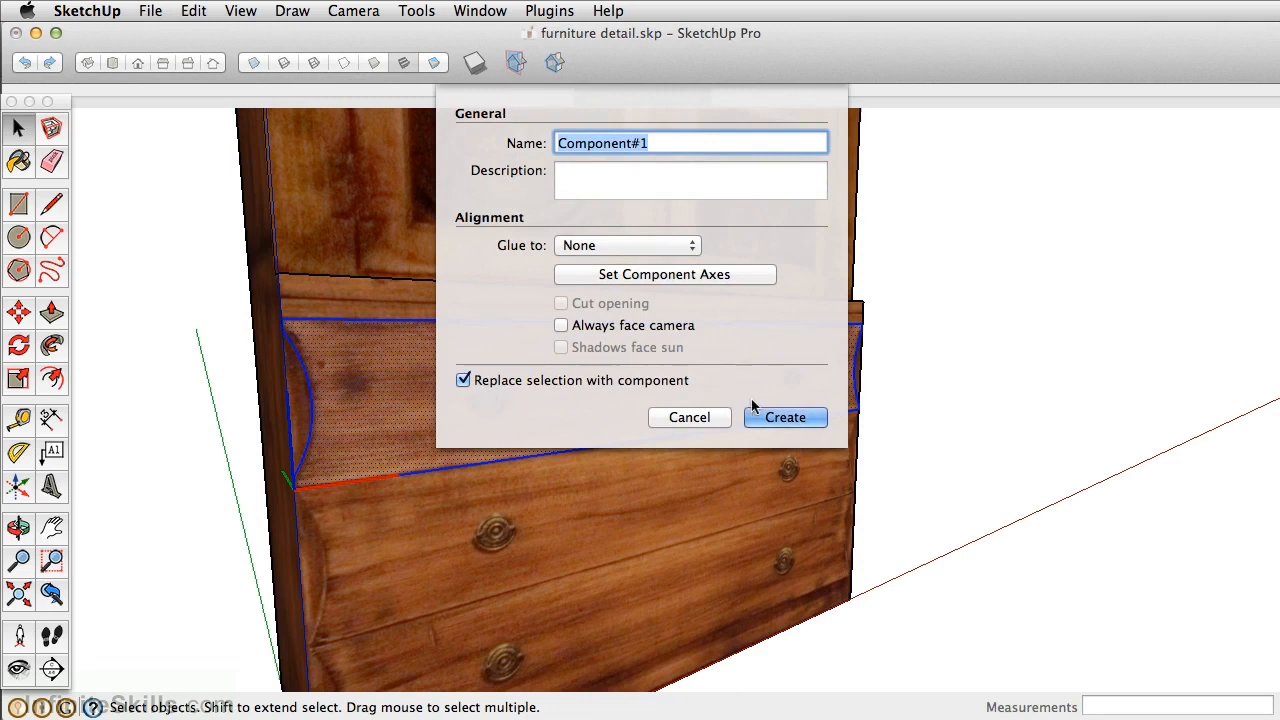
{"action": "left_click", "coordinate": [775, 415]}
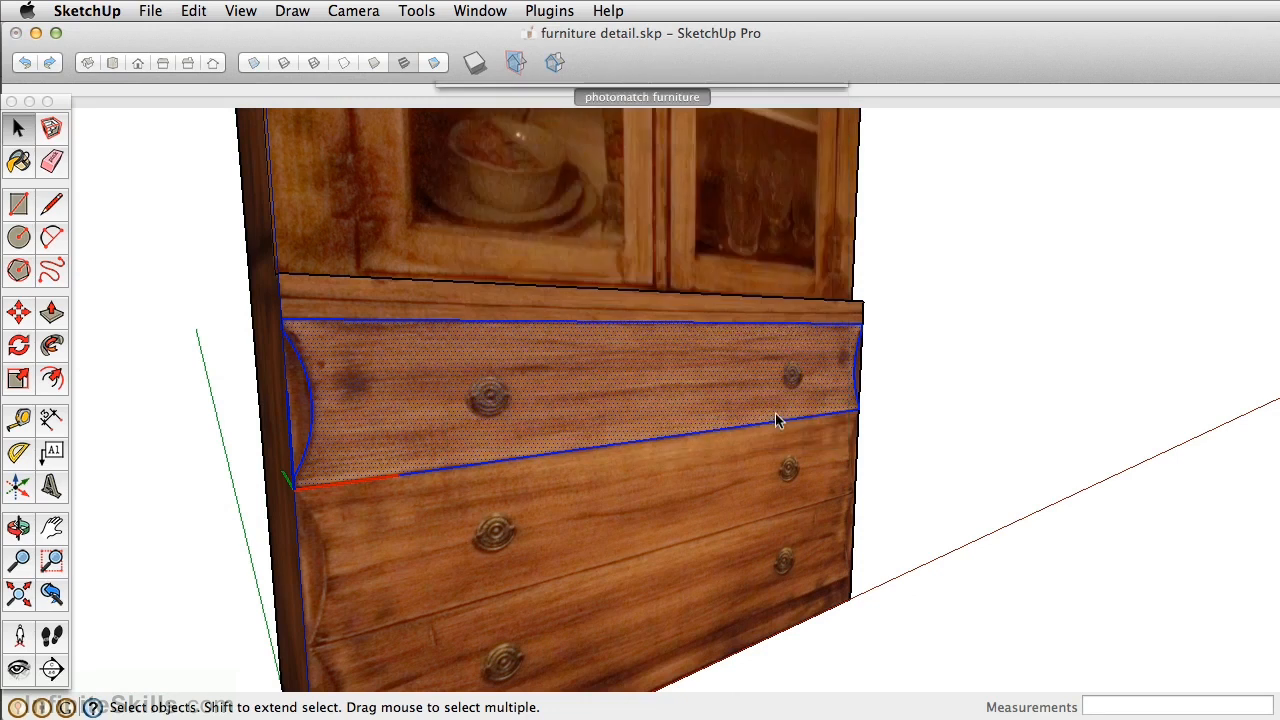
Push/Pull the top drawer component's front face outward by .5 and finish editing the component.
{"action": "double_click", "coordinate": [402, 412]}
{"action": "middle_click_drag", "start_coordinate": [468, 392], "coordinate": [527, 384]}
{"action": "key", "text": "p"}
{"action": "mouse_move", "coordinate": [455, 404]}
{"action": "left_mouse_down"}
{"action": "mouse_move", "coordinate": [494, 386]}
{"action": "mouse_move", "coordinate": [461, 404]}
{"action": "left_mouse_up"}
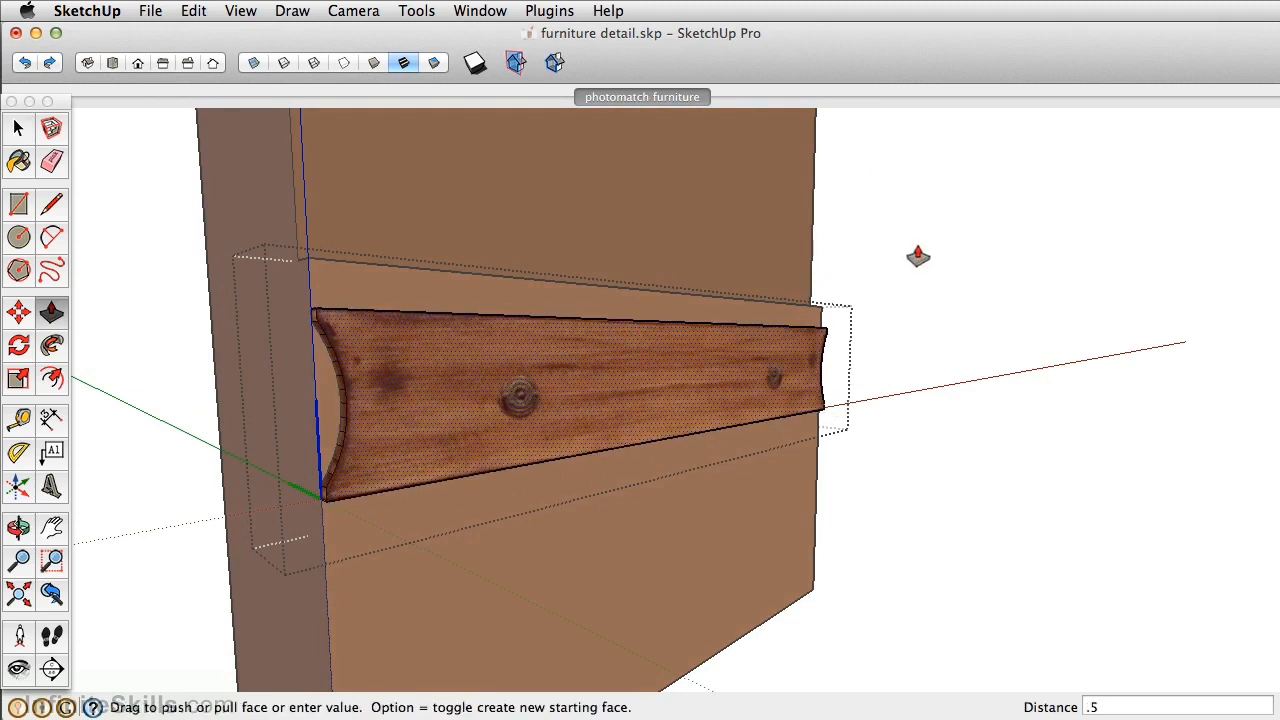
{"action": "key", "text": "Return"}
{"action": "key", "text": "space"}
{"action": "left_click", "coordinate": [875, 222]}
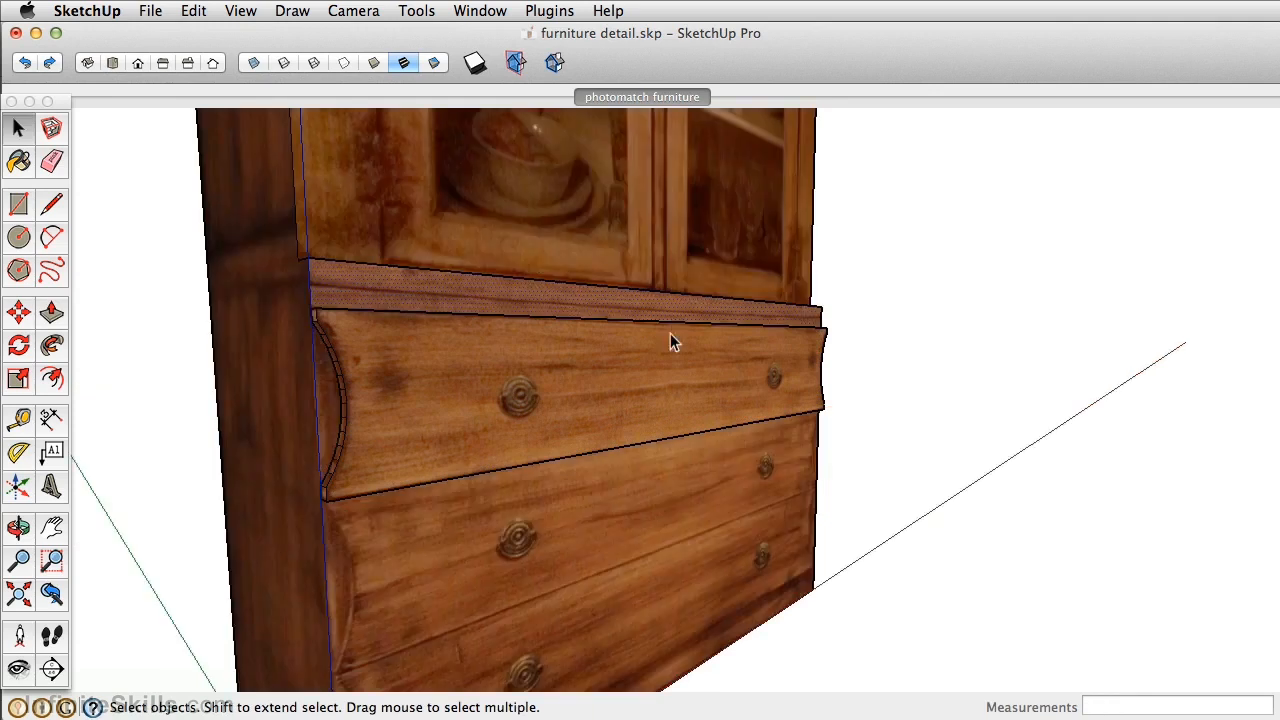
Copy the top drawer component straight down onto the second drawer, about 6 5/8" below.
{"action": "left_click", "coordinate": [608, 398]}
{"action": "middle_click_drag", "start_coordinate": [608, 351], "coordinate": [623, 289]}
{"action": "key", "text": "m"}
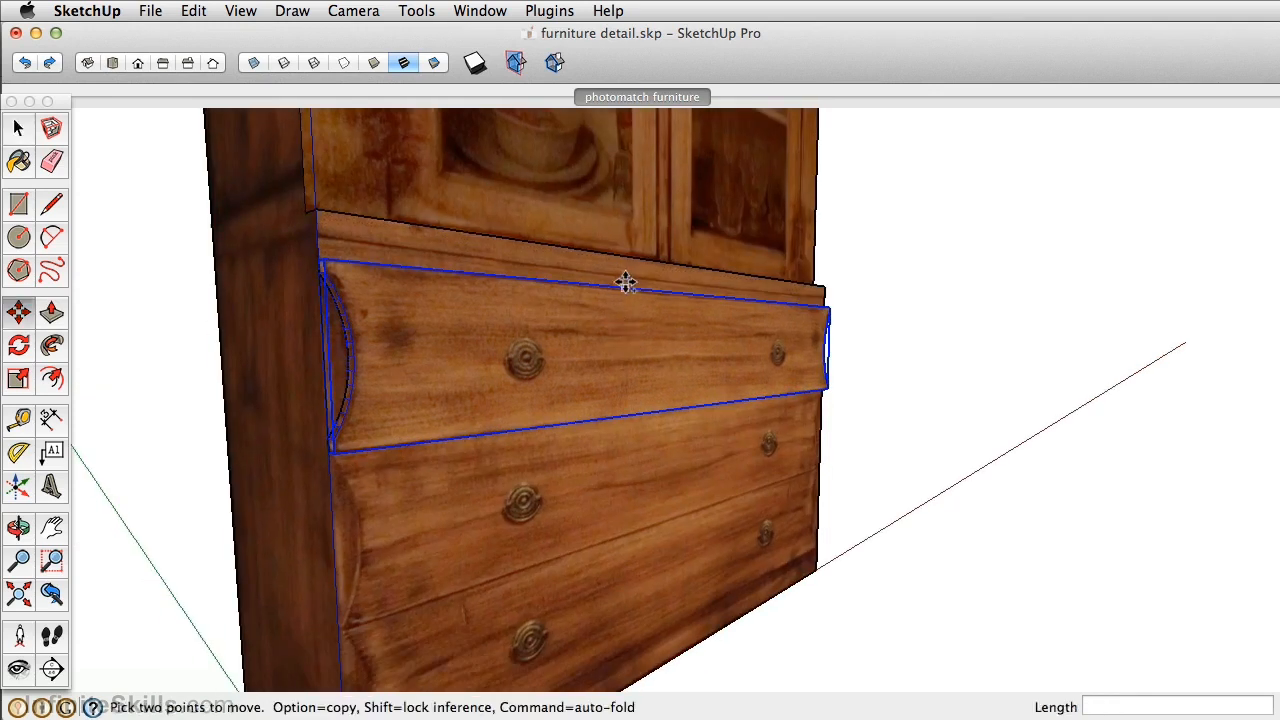
{"action": "left_click", "coordinate": [625, 287]}
{"action": "key", "text": "alt"}
{"action": "left_click", "coordinate": [633, 405]}
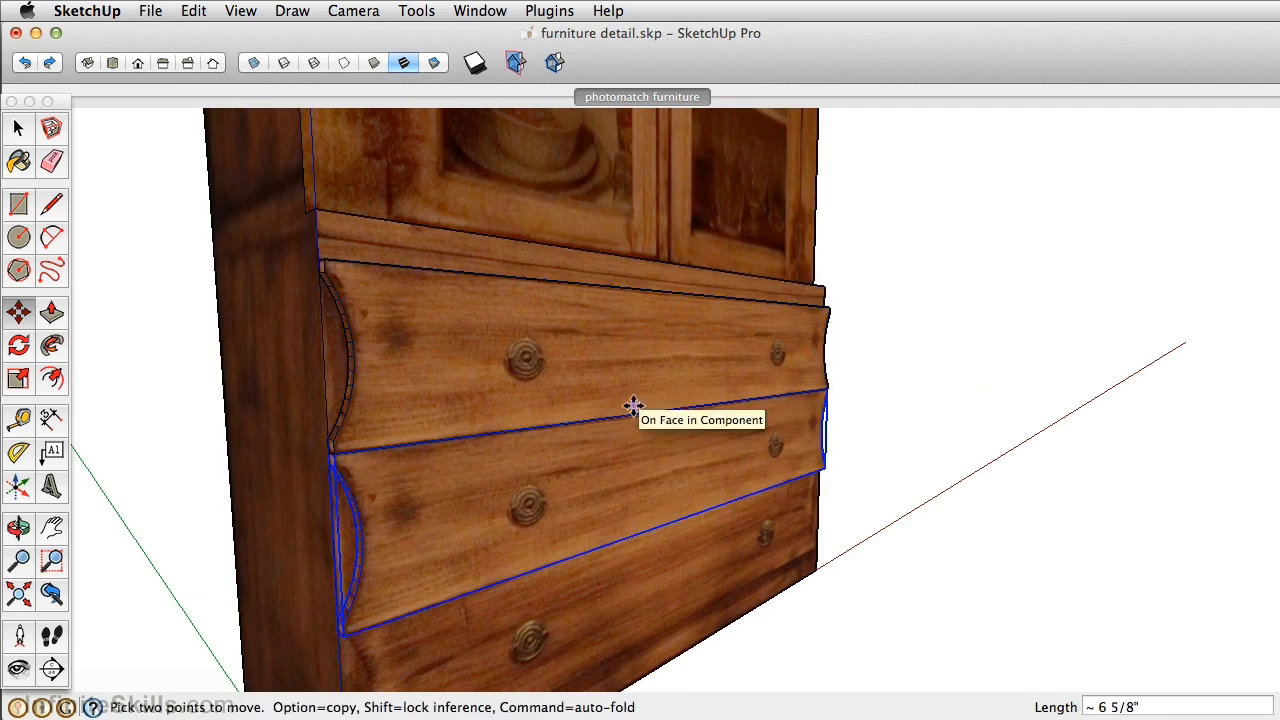
Repeat the drawer copy with a 2x array so the lowest drawer also gets a raised front.
{"action": "type", "text": "2x"}
{"action": "key", "text": "Return"}
{"action": "scroll", "coordinate": [633, 405], "scroll_direction": "down", "scroll_amount": 5}
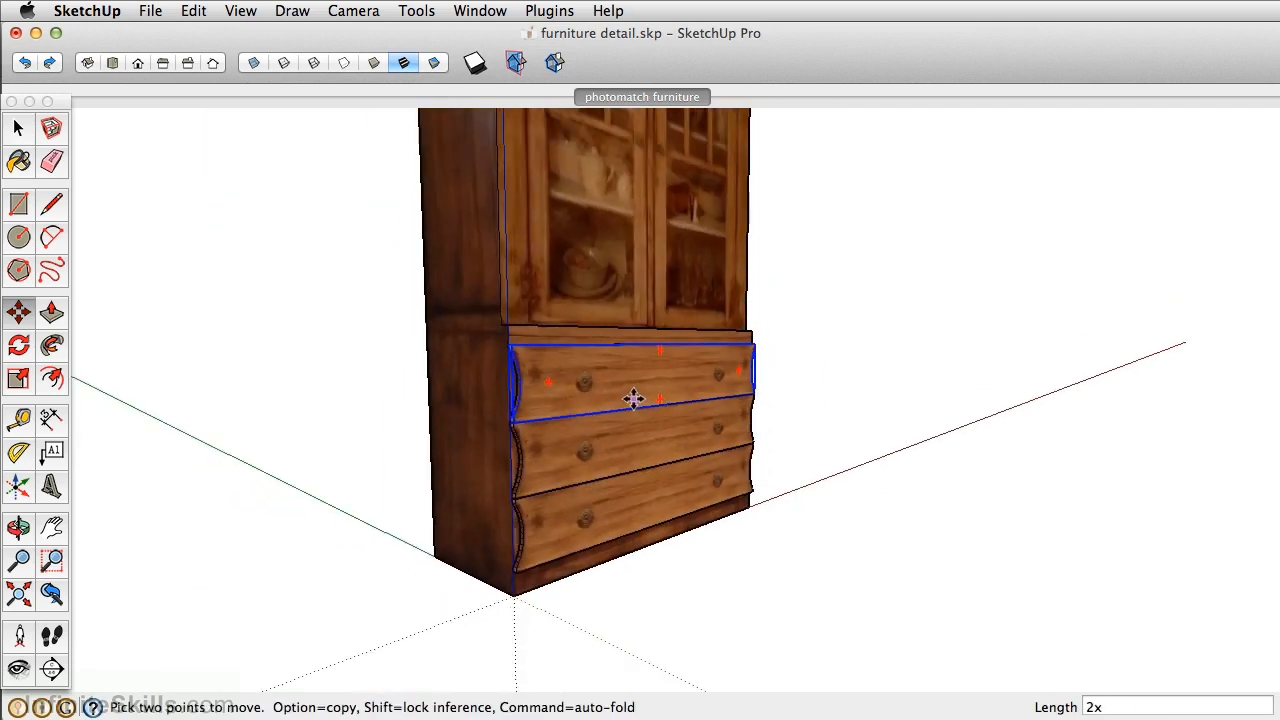
{"action": "scroll", "coordinate": [633, 400], "scroll_direction": "down", "scroll_amount": 3}
{"action": "middle_click_drag", "start_coordinate": [640, 389], "coordinate": [636, 460]}
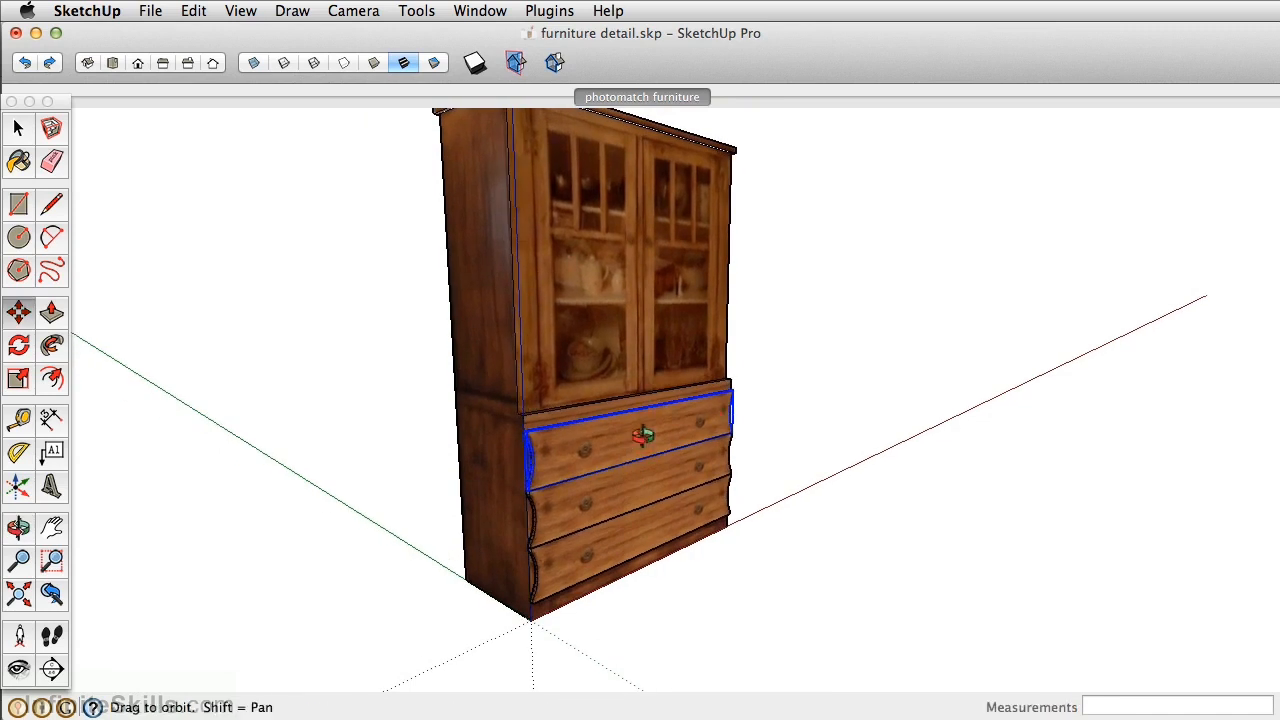
{"action": "scroll", "coordinate": [637, 470], "scroll_direction": "up", "scroll_amount": 3}
{"action": "key", "text": "space"}
{"action": "scroll", "coordinate": [732, 355], "scroll_direction": "down", "scroll_amount": 3}
{"action": "middle_click_drag", "start_coordinate": [734, 358], "coordinate": [766, 403]}
{"action": "scroll", "coordinate": [711, 434], "scroll_direction": "up", "scroll_amount": 3}
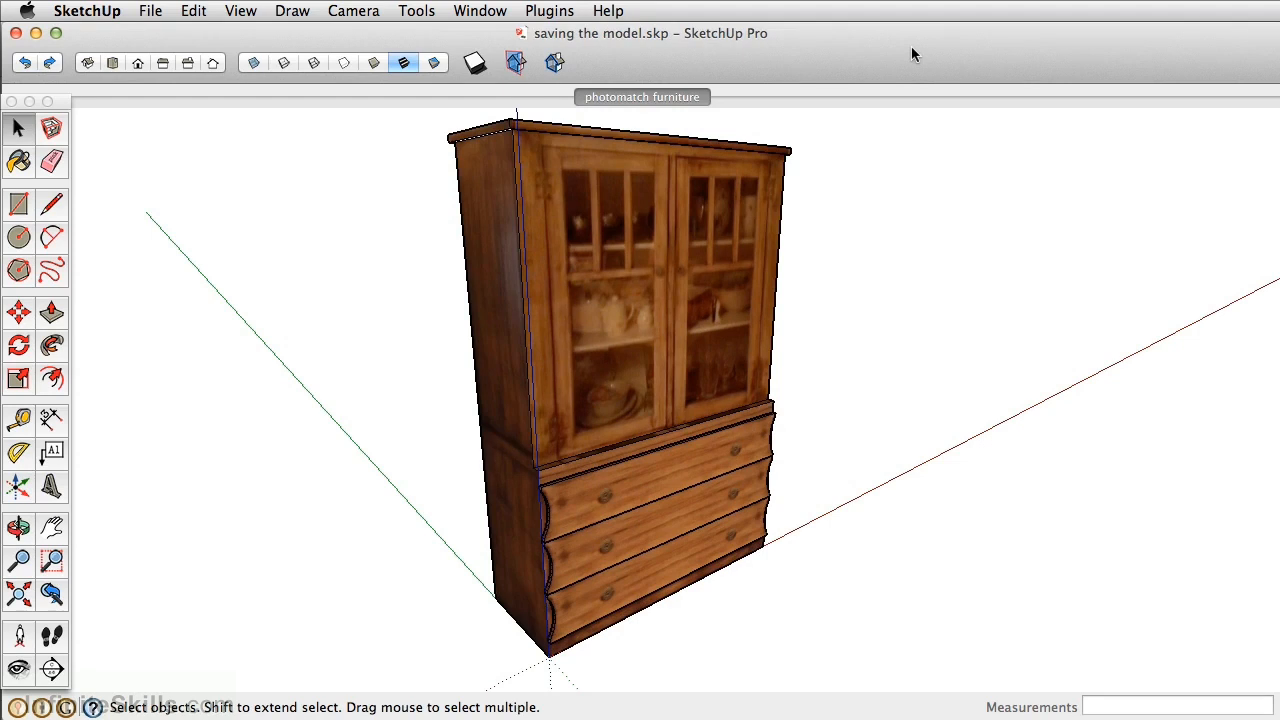
Save the cabinet model as "china cabinet" in the sketchup models folder on the Desktop.
{"action": "left_click", "coordinate": [150, 11]}
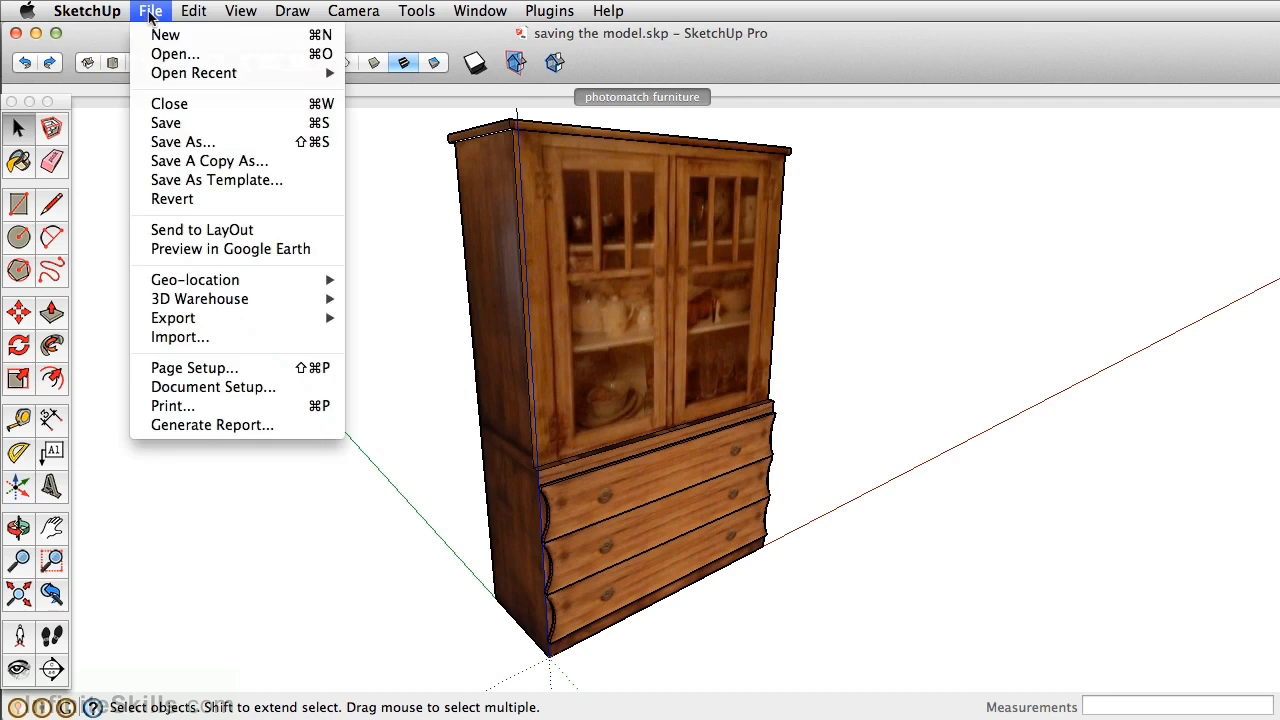
{"action": "left_click", "coordinate": [172, 143]}
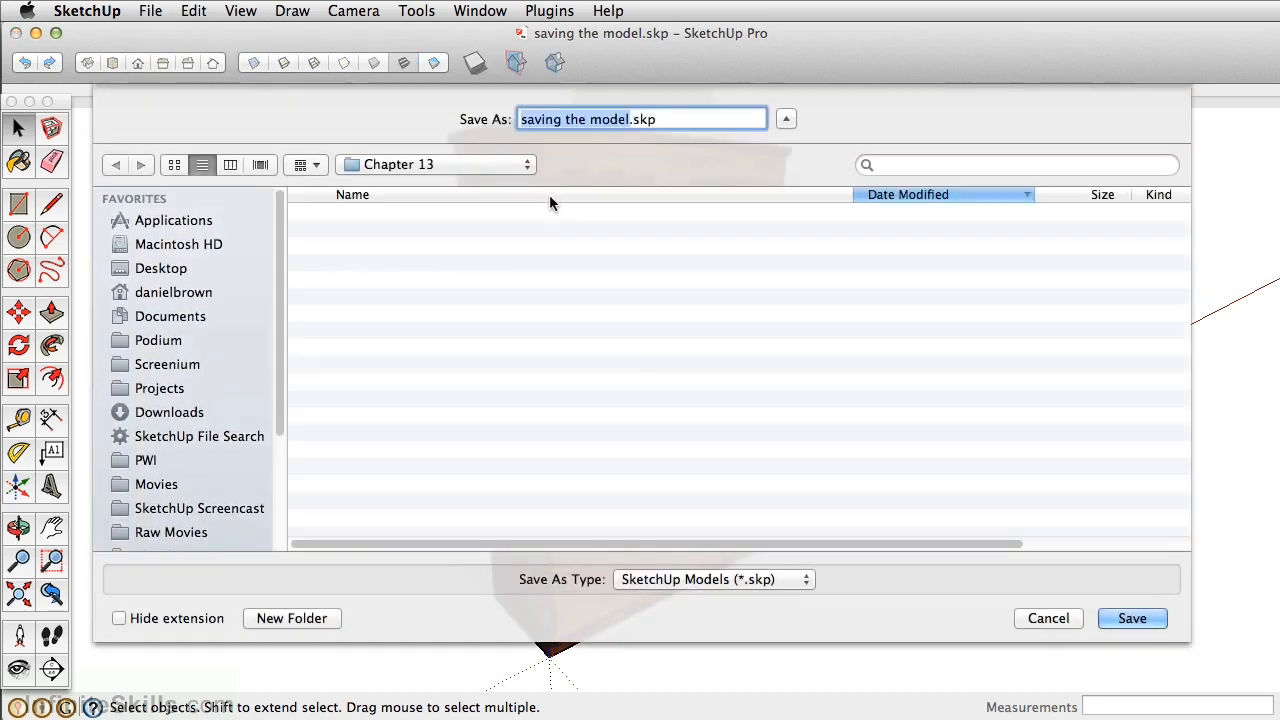
{"action": "left_click", "coordinate": [159, 269]}
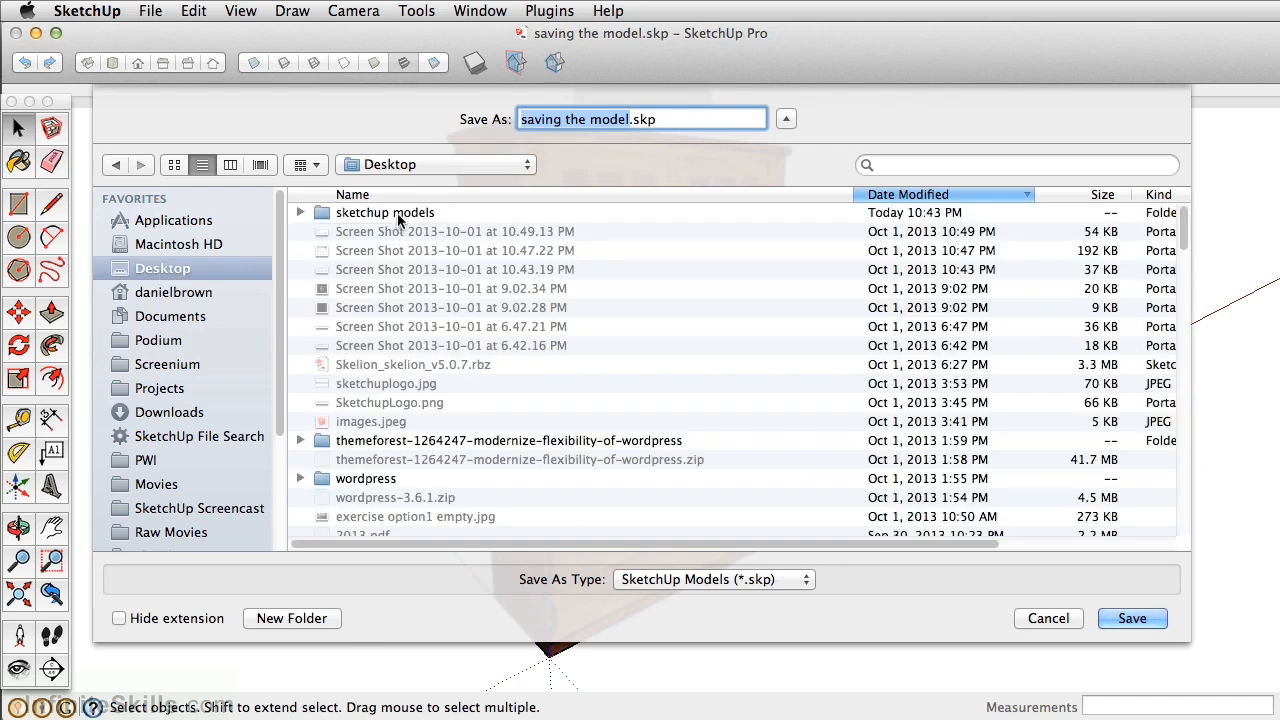
{"action": "left_click", "coordinate": [396, 212]}
{"action": "double_click", "coordinate": [396, 212]}
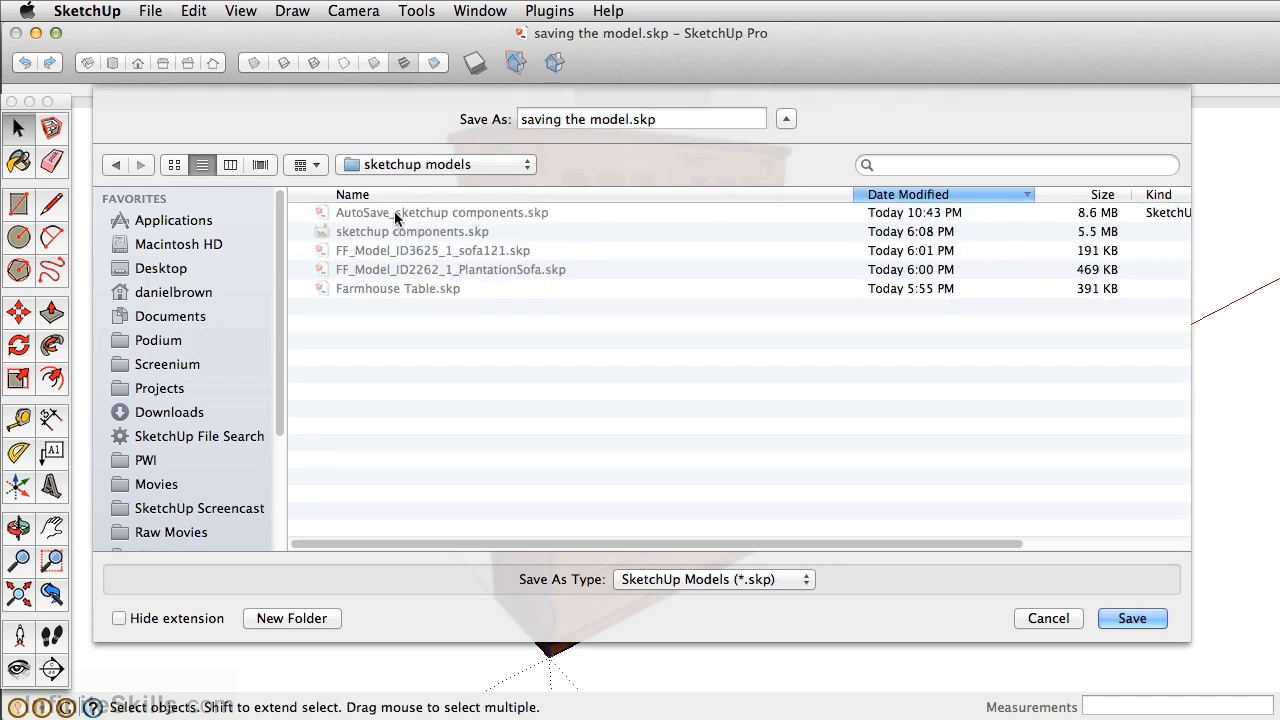
{"action": "left_click_drag", "start_coordinate": [629, 116], "coordinate": [520, 119]}
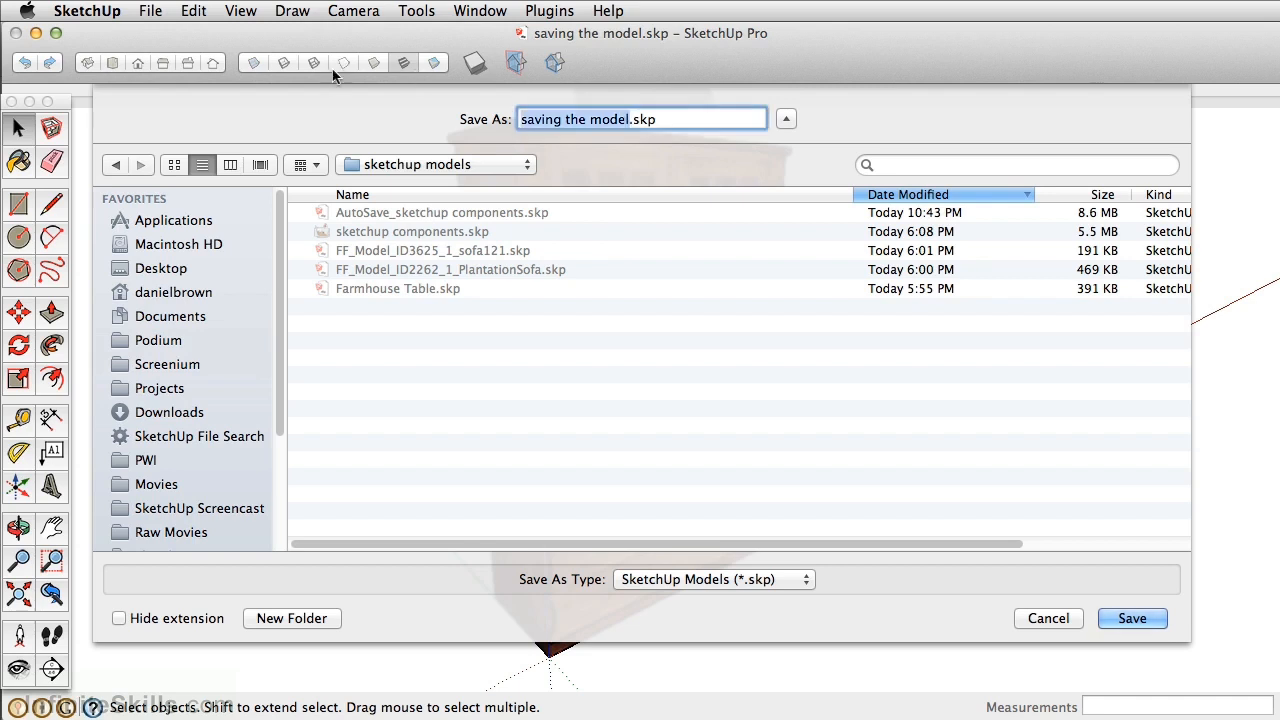
{"action": "type", "text": "china cabinet"}
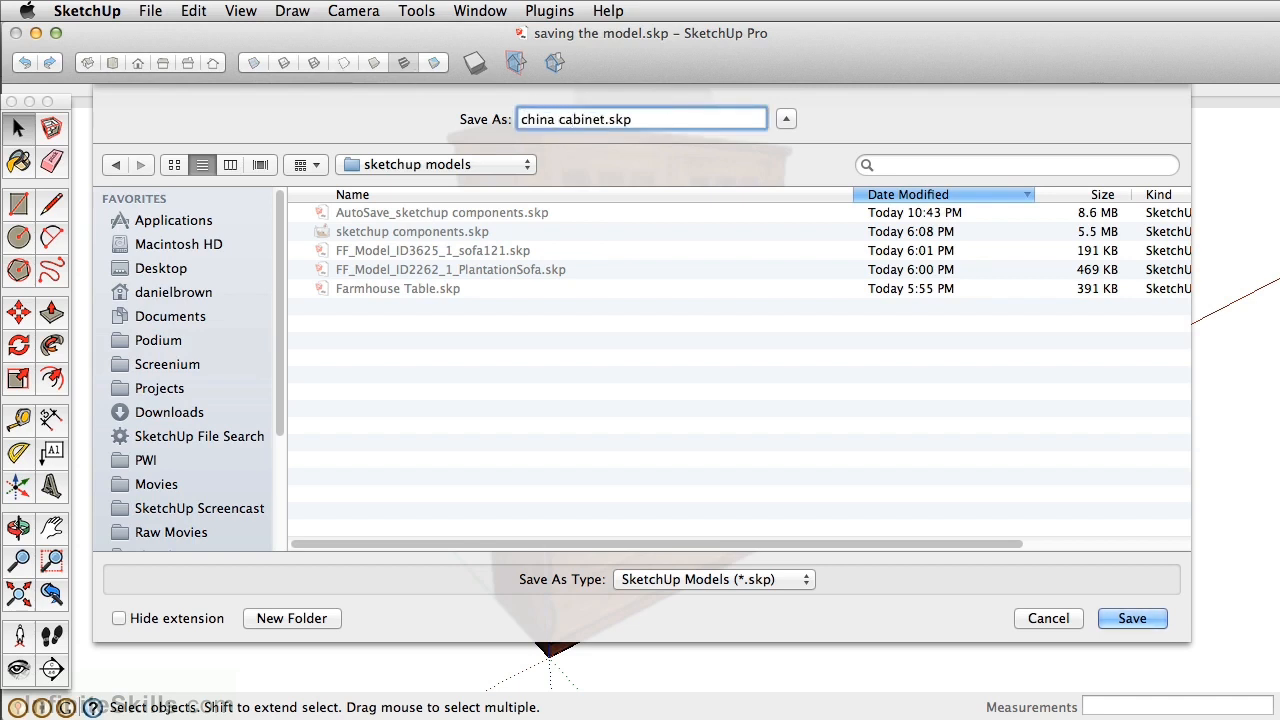
{"action": "key", "text": "Return"}
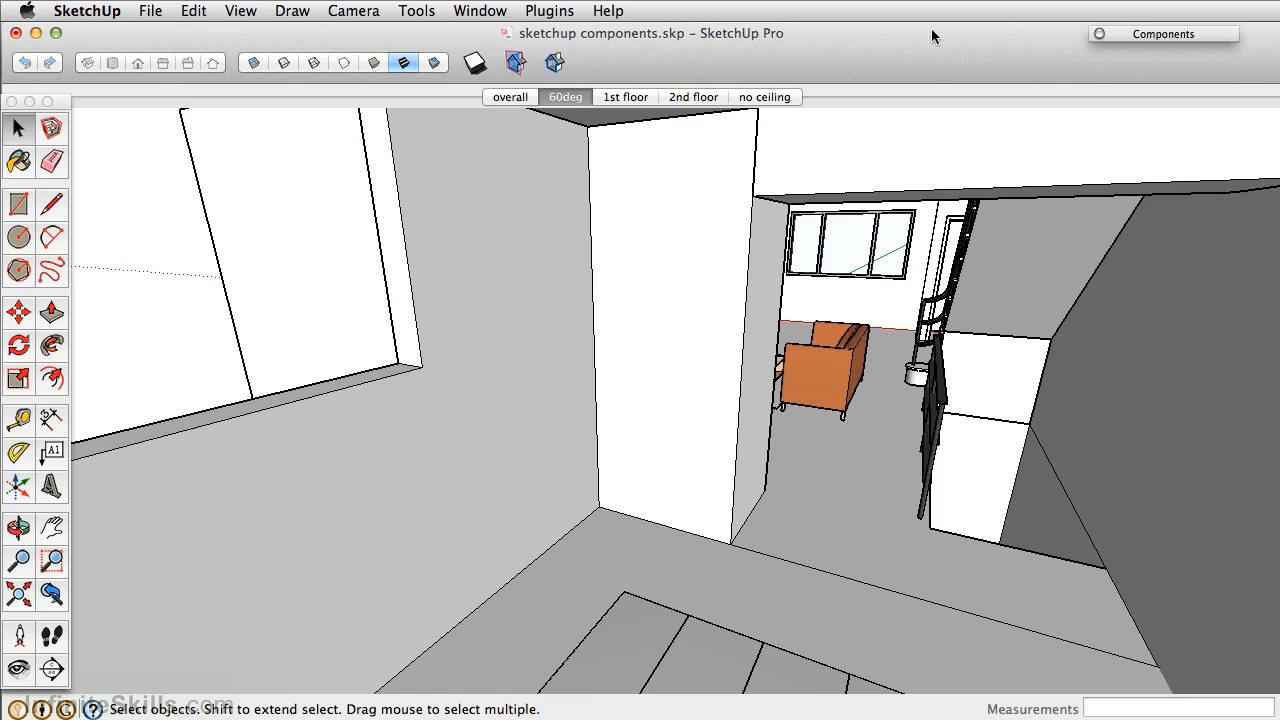
In the sketchup components model, display the sketchup models component collection and refresh its list.
{"action": "left_click", "coordinate": [1166, 32]}
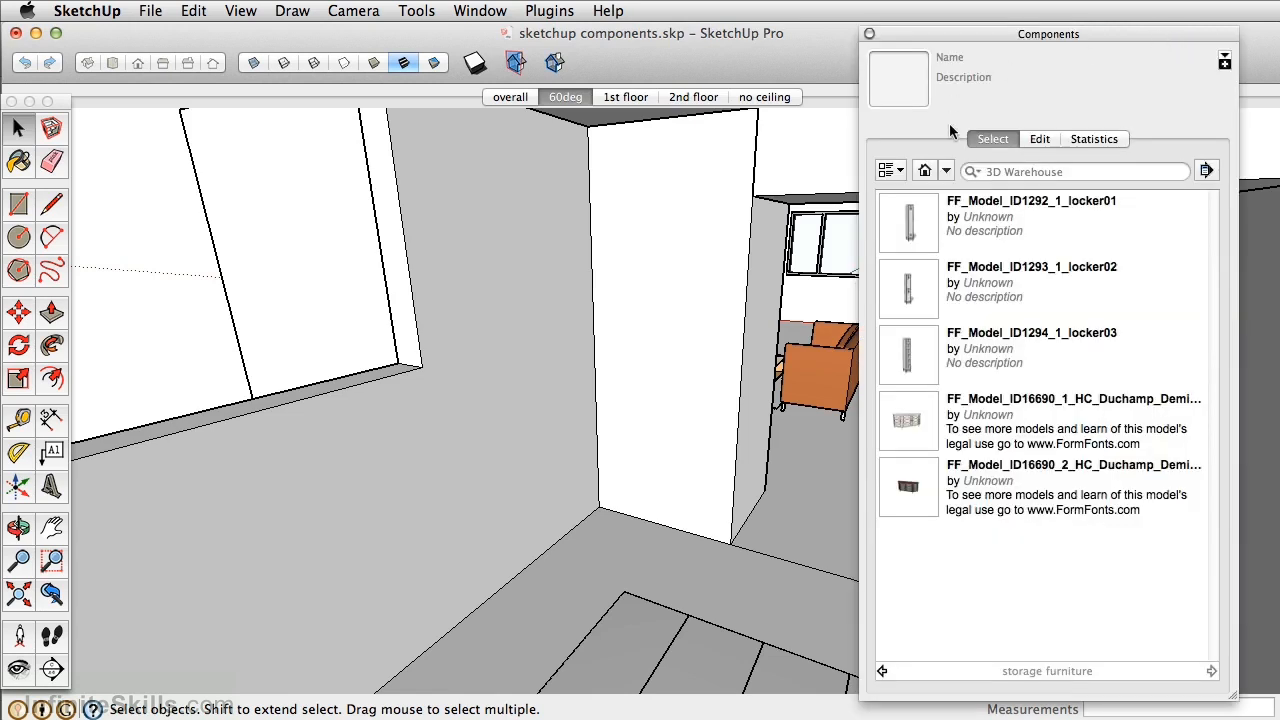
{"action": "left_click", "coordinate": [946, 172]}
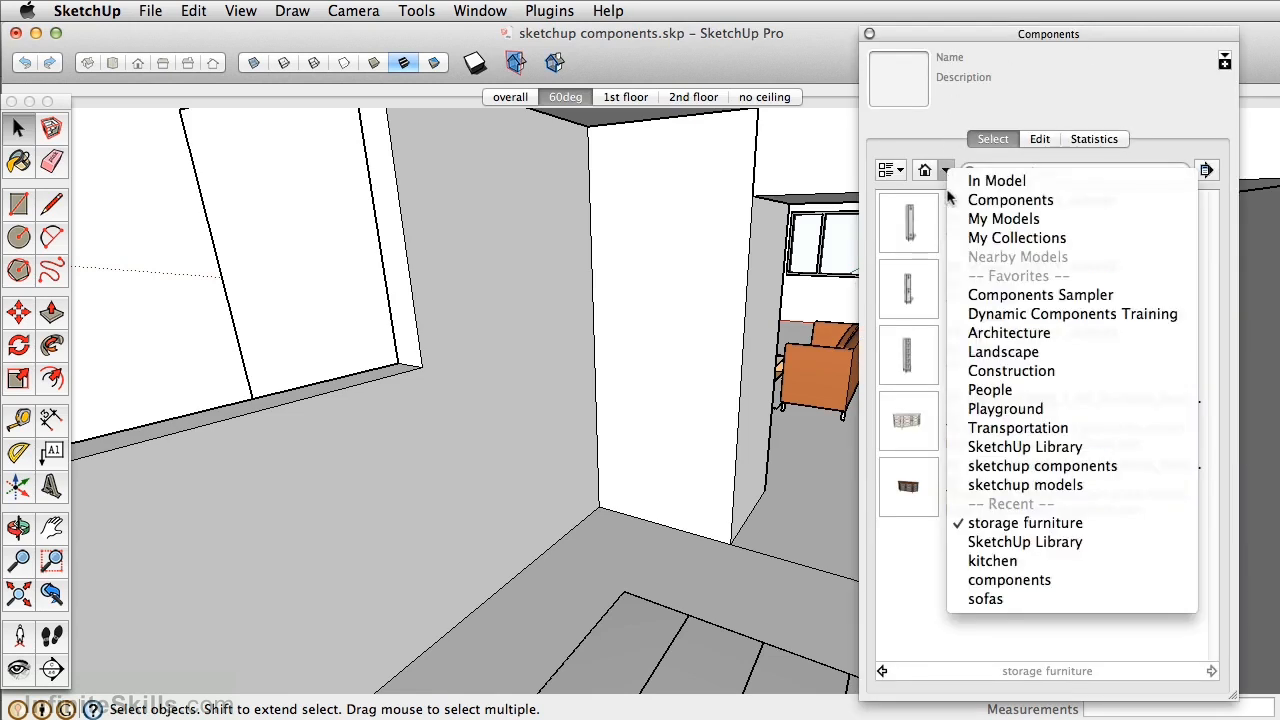
{"action": "left_click", "coordinate": [1003, 486]}
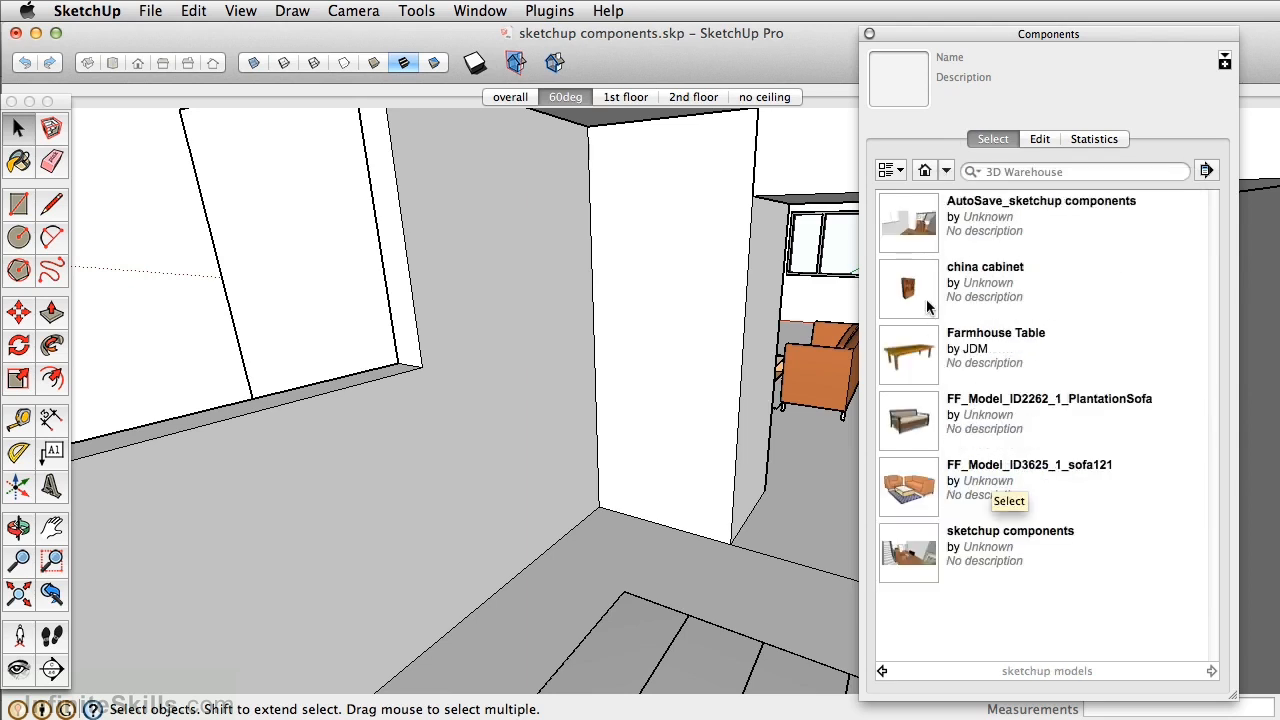
{"action": "left_click", "coordinate": [898, 167]}
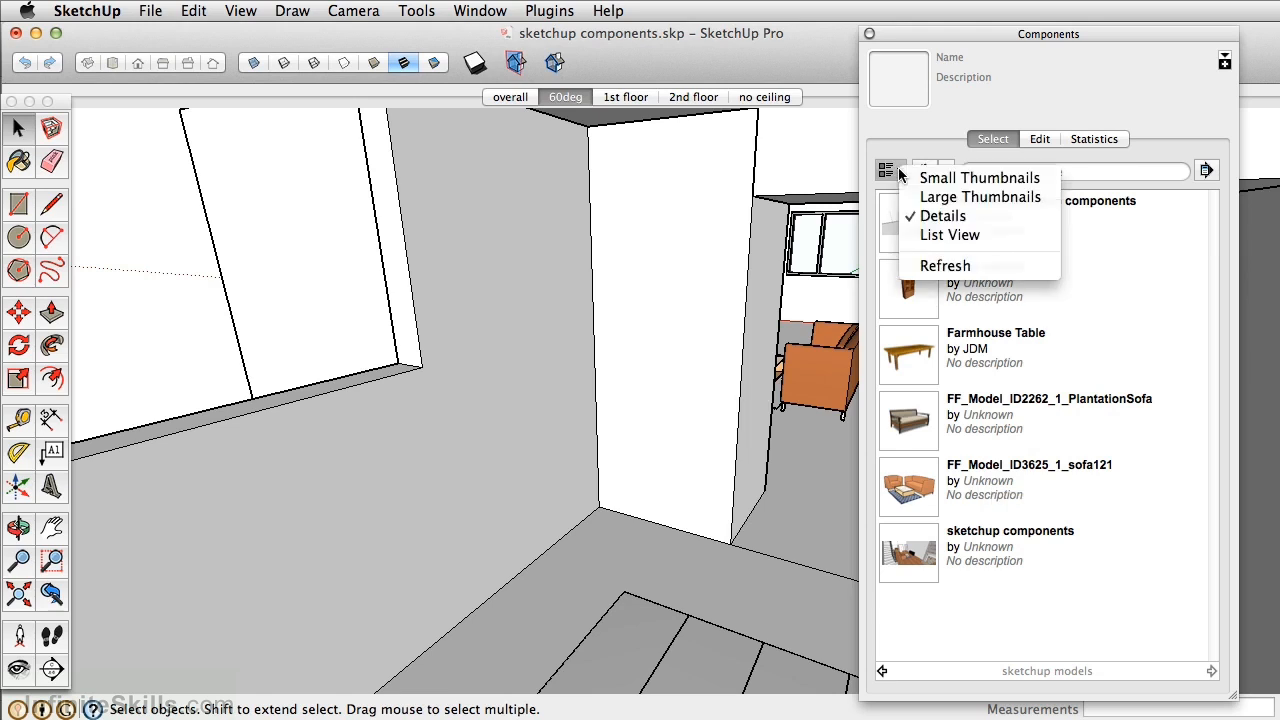
{"action": "left_click", "coordinate": [945, 267]}
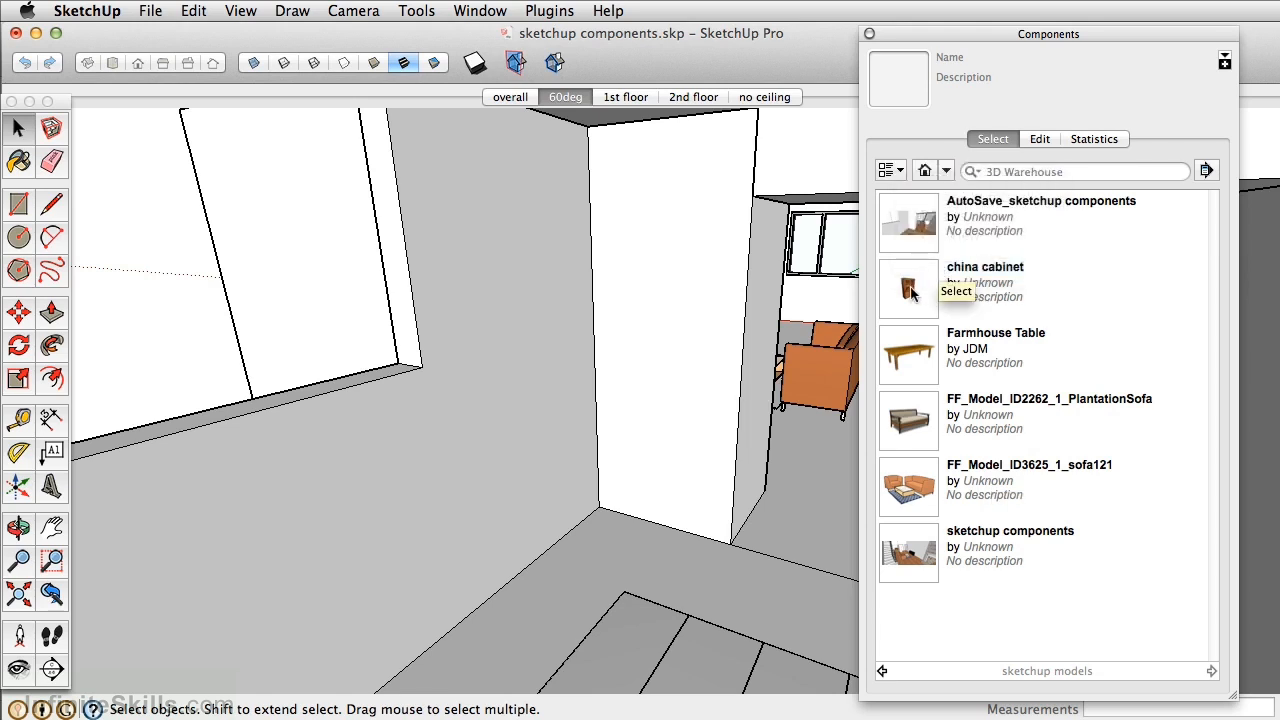
Insert the china cabinet component on the room floor, with its front bottom corner at the base of the wall.
{"action": "left_click", "coordinate": [912, 291]}
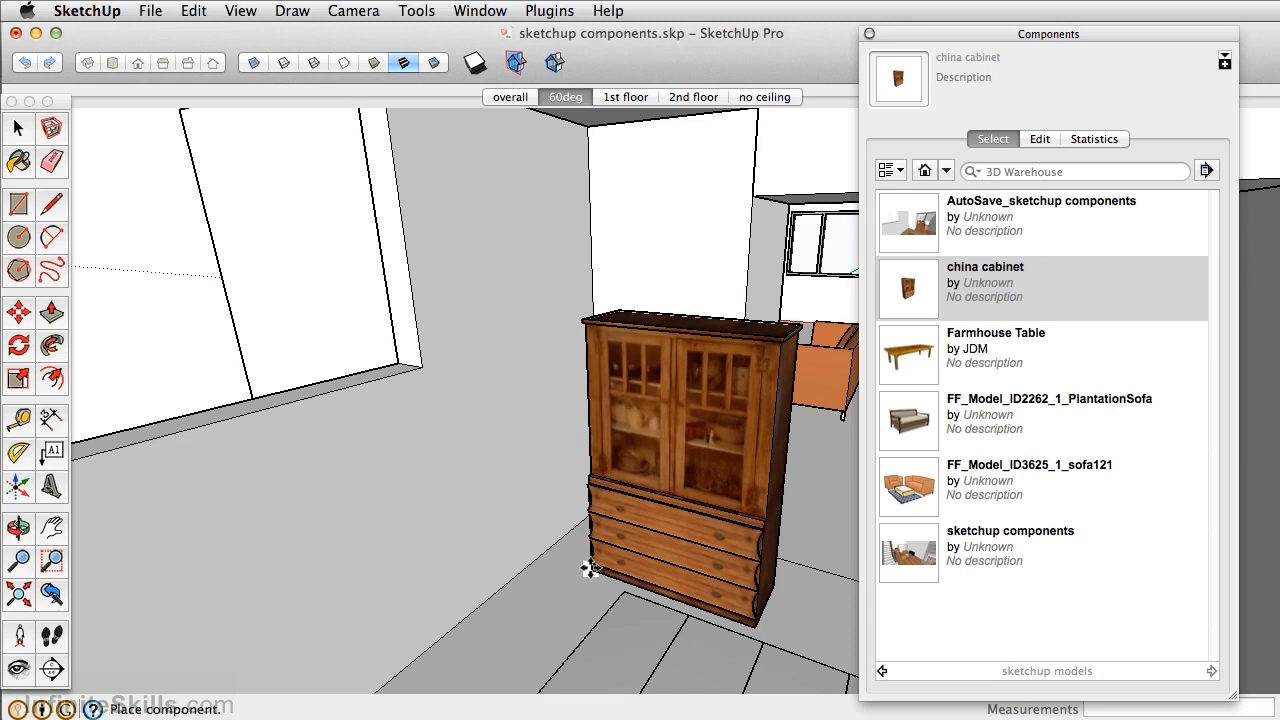
{"action": "left_click", "coordinate": [563, 555]}
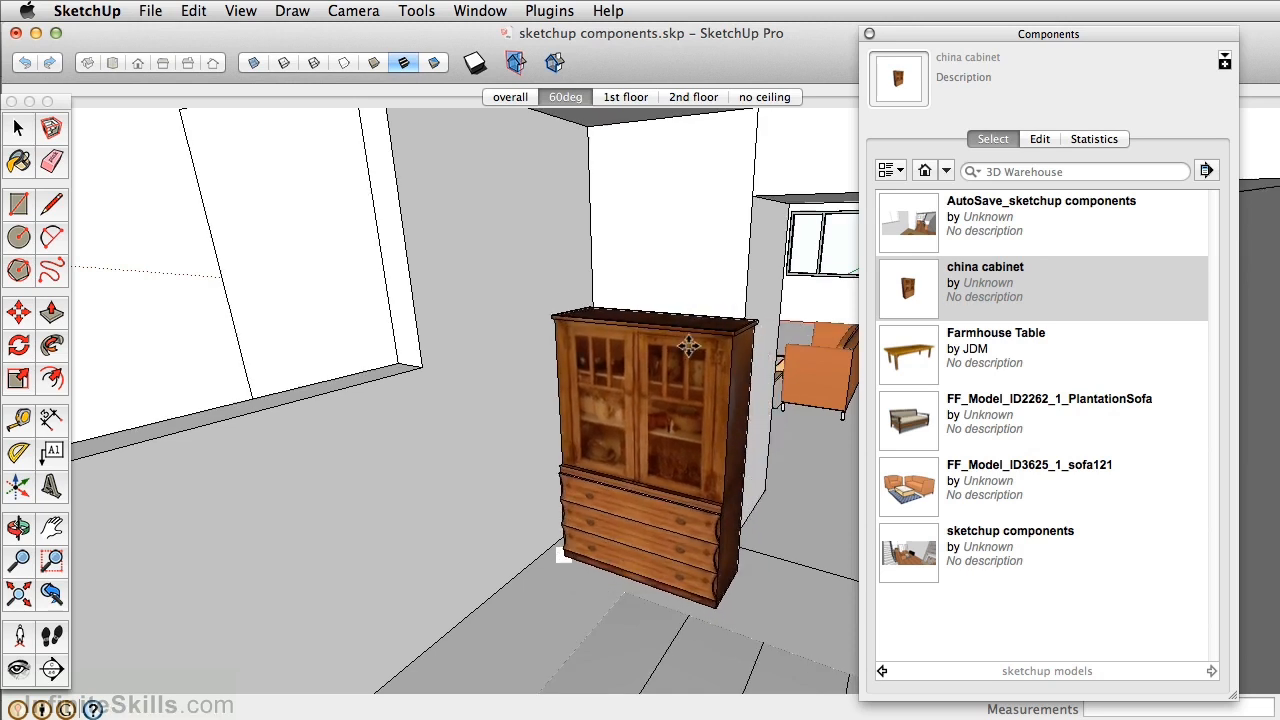
{"action": "middle_click", "coordinate": [688, 346]}
{"action": "middle_click_drag", "start_coordinate": [688, 346], "coordinate": [714, 390]}
{"action": "scroll", "coordinate": [665, 364], "scroll_direction": "up", "scroll_amount": 3}
Move the china cabinet 1" sideways toward the adjoining wall, then deselect it and collapse the component browser.
{"action": "left_click", "coordinate": [718, 392]}
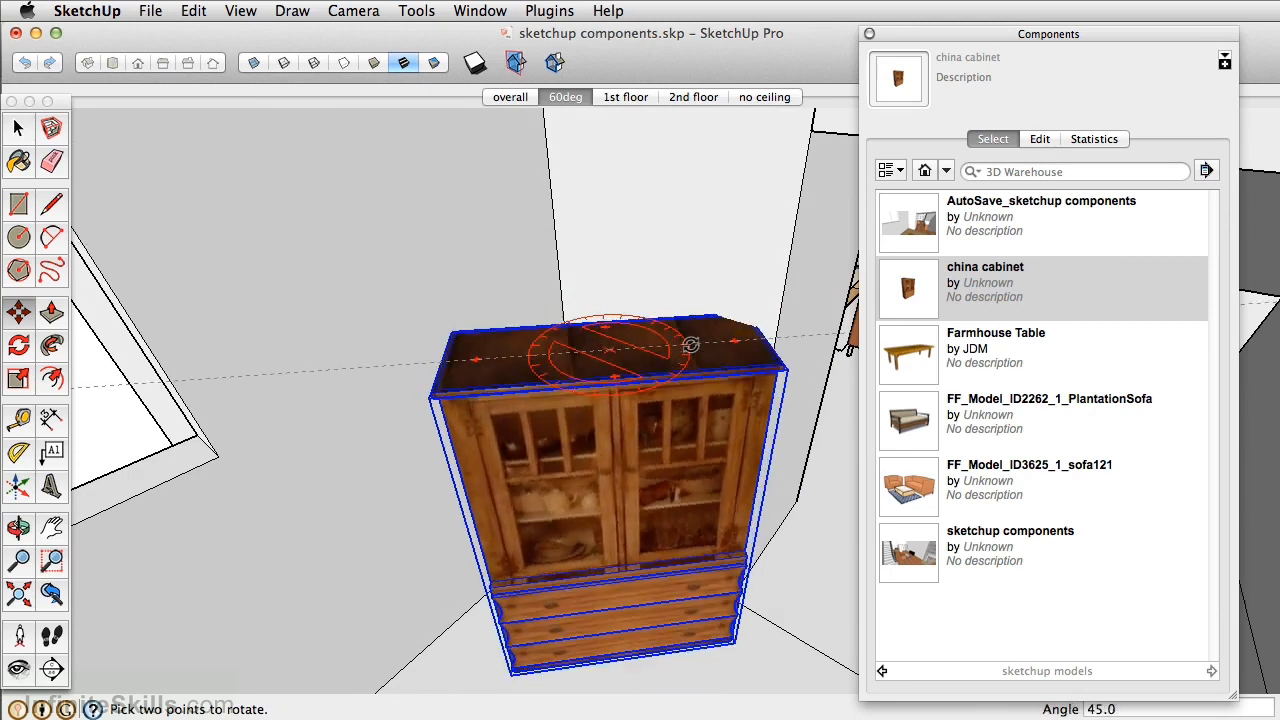
{"action": "key", "text": "m"}
{"action": "left_click", "coordinate": [710, 648]}
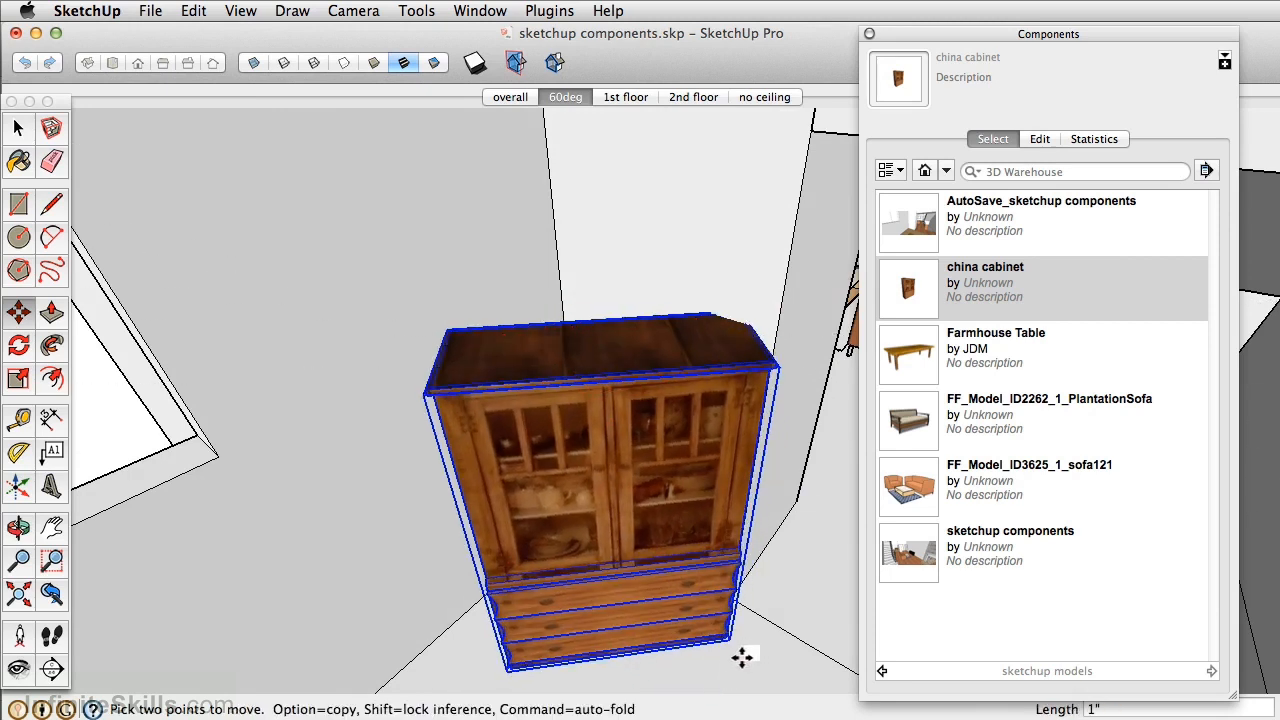
{"action": "key", "text": "space"}
{"action": "middle_click_drag", "start_coordinate": [480, 510], "coordinate": [562, 385]}
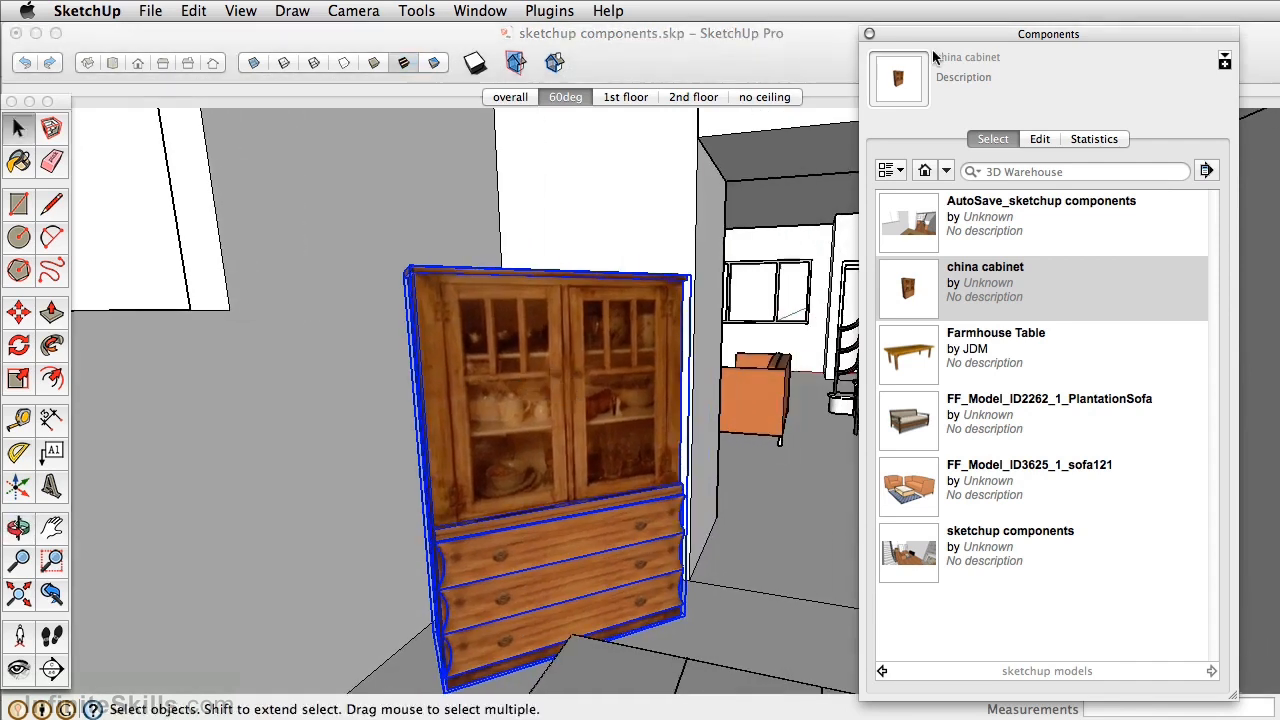
{"action": "left_click", "coordinate": [953, 35]}
{"action": "left_click", "coordinate": [611, 341], "text": "shift"}
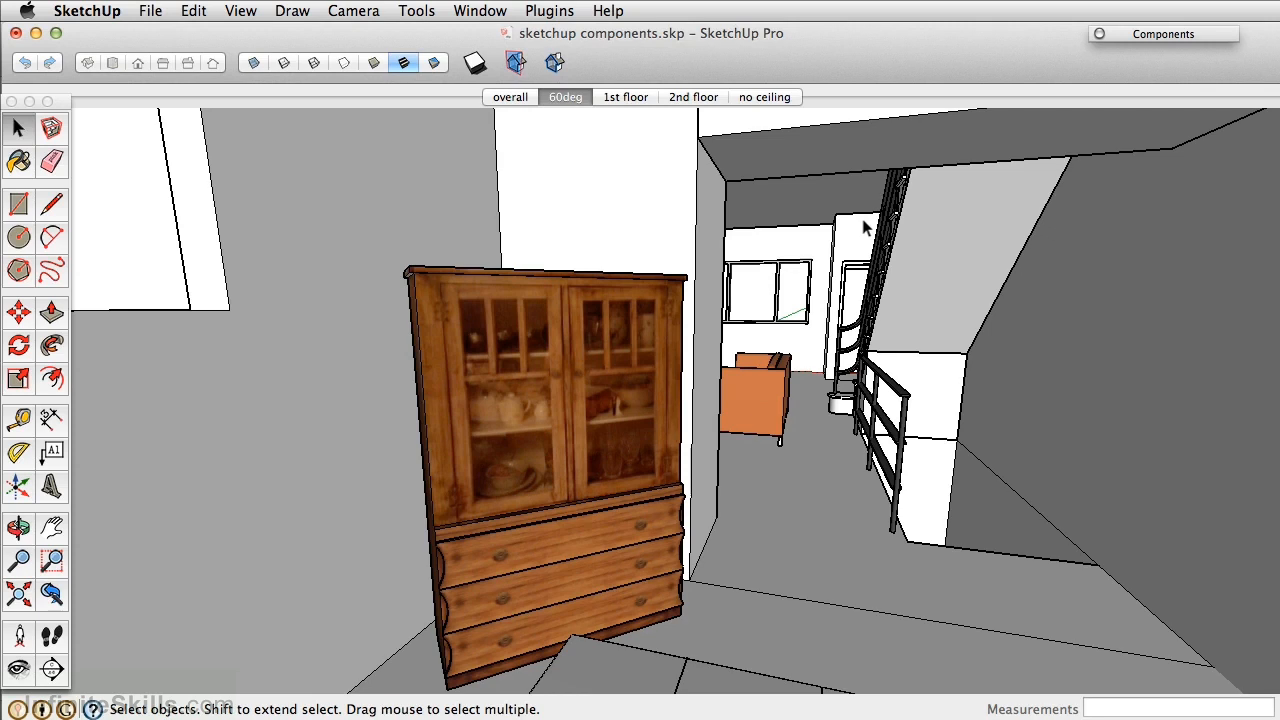
{"action": "scroll", "coordinate": [740, 372], "scroll_direction": "up", "scroll_amount": 15}
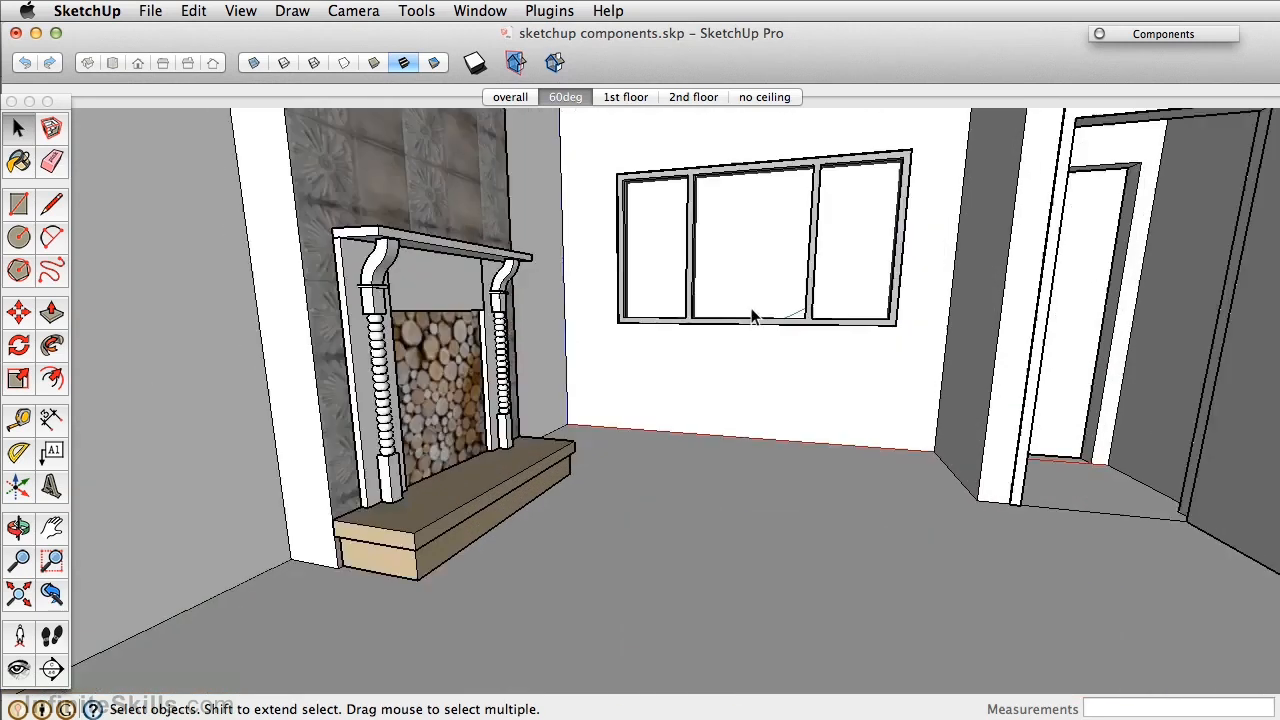
{"action": "middle_click_drag", "start_coordinate": [804, 301], "coordinate": [160, 355]}
{"action": "middle_click_drag", "start_coordinate": [668, 435], "coordinate": [230, 425]}
{"action": "scroll", "coordinate": [560, 548], "scroll_direction": "down", "scroll_amount": 10}
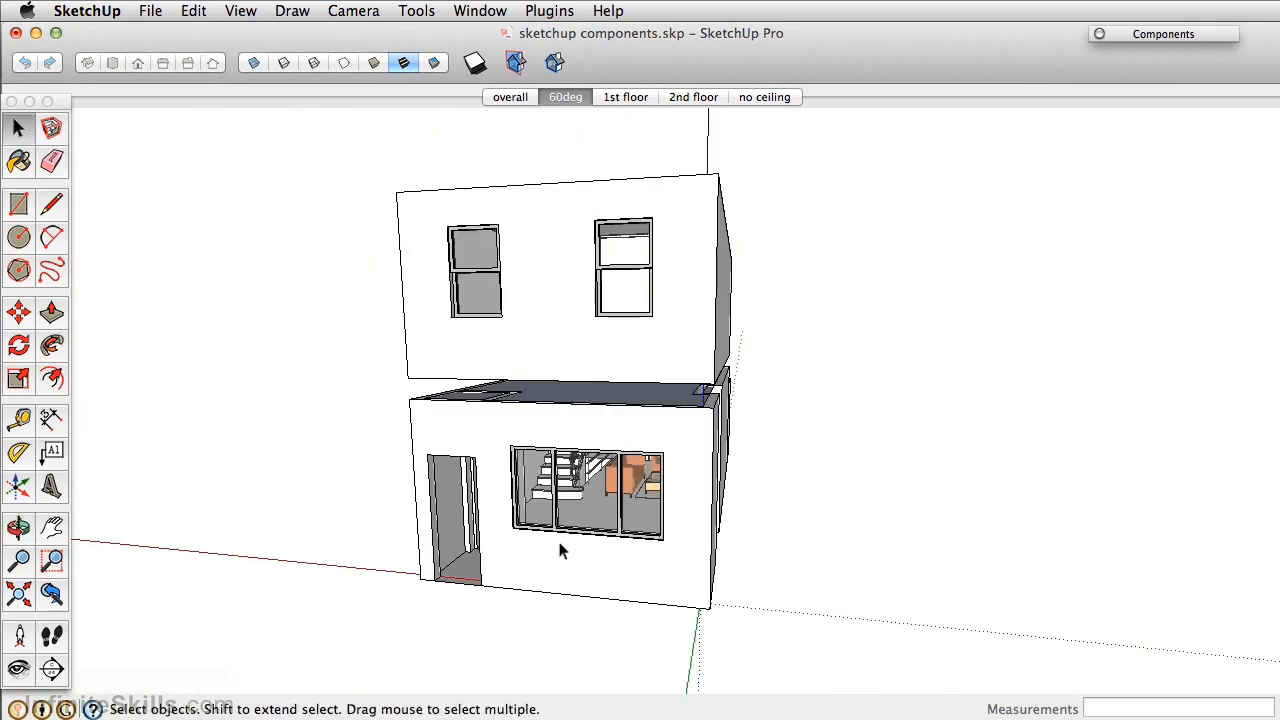